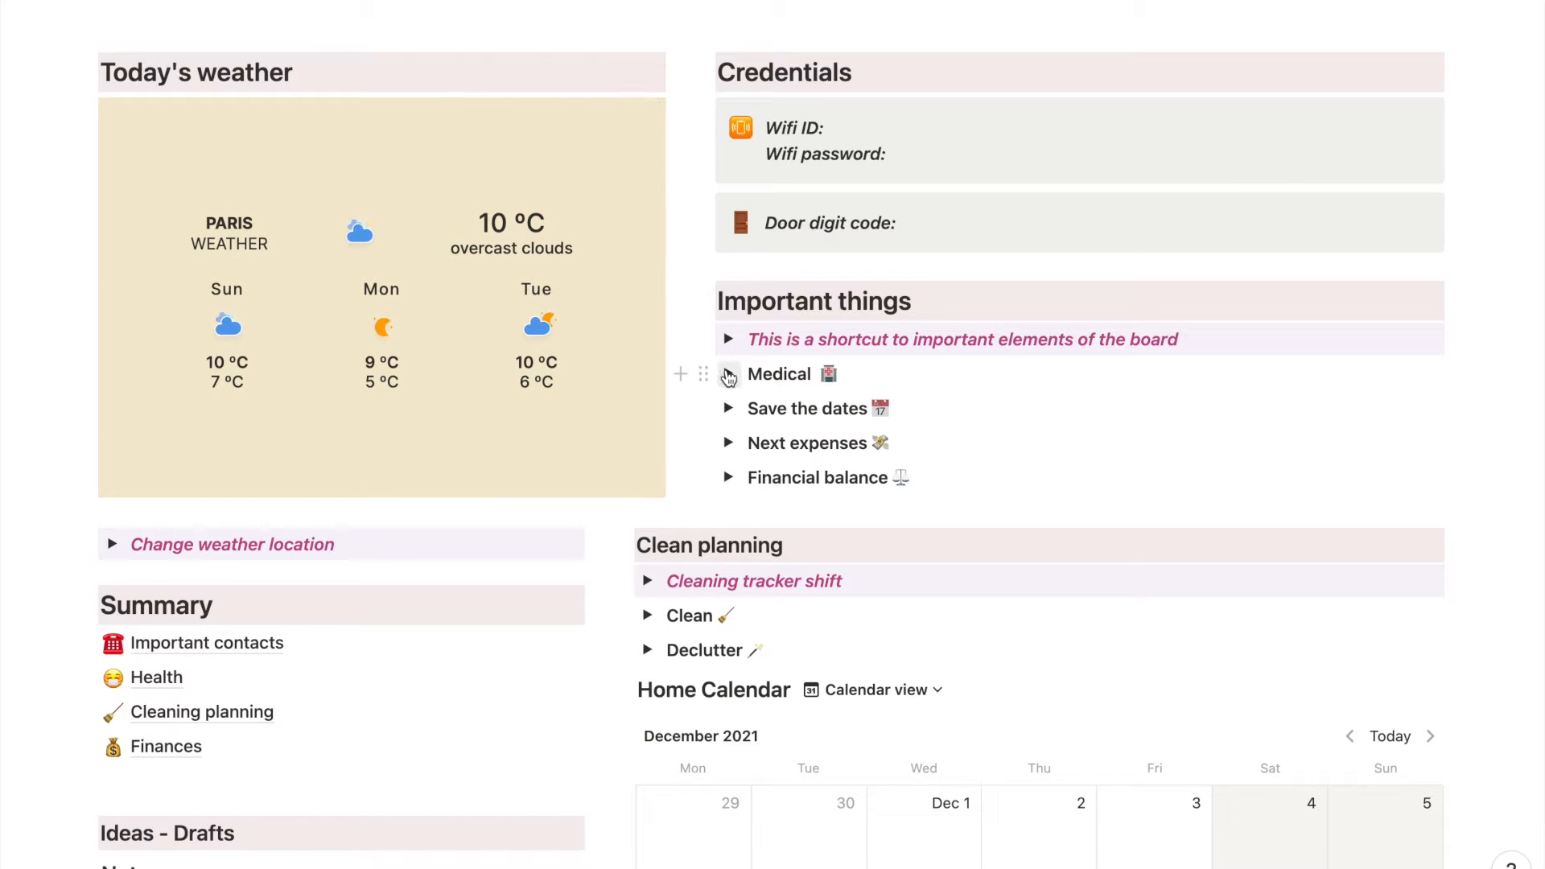
# - Review the medical appointments and the Save the dates table under Important things, collapsing each section after viewing
pyautogui.click(728, 374)
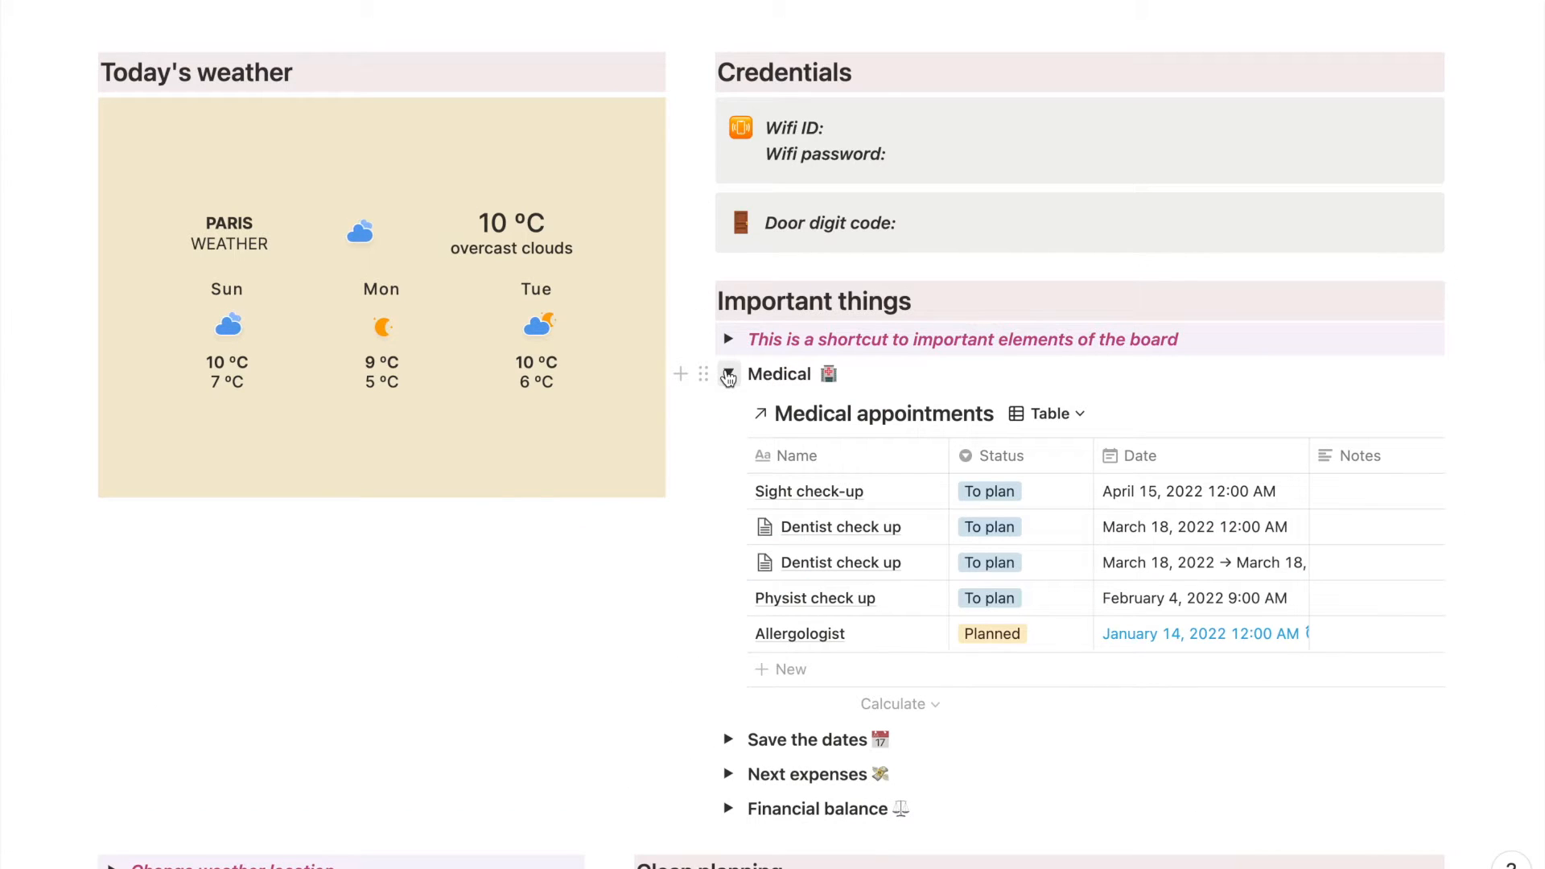
pyautogui.click(990, 526)
pyautogui.press('Escape')
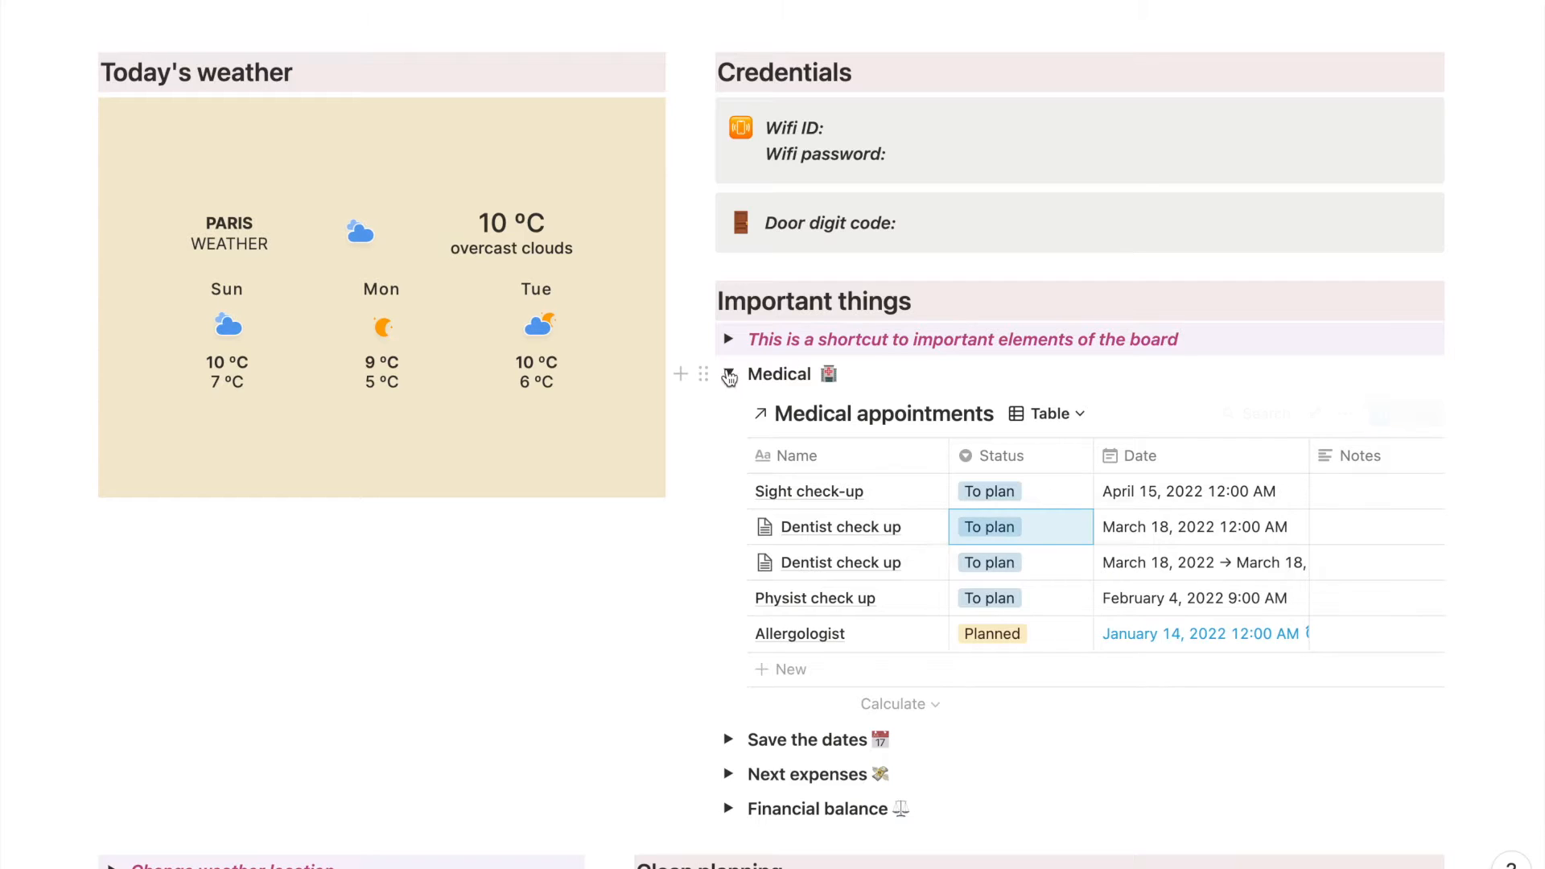
pyautogui.click(729, 375)
pyautogui.click(728, 409)
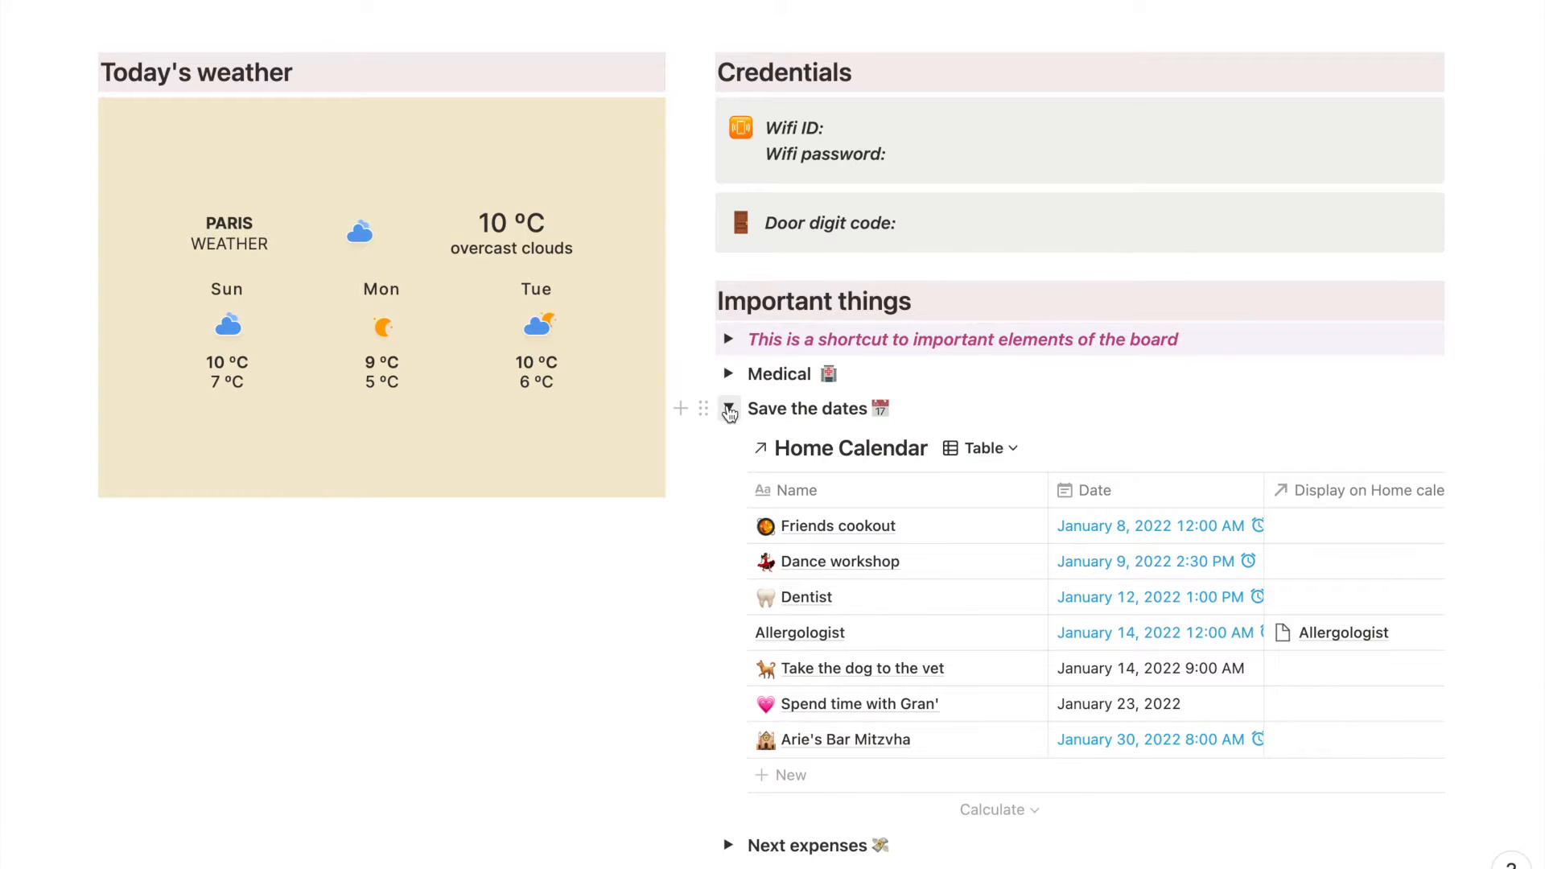
pyautogui.click(728, 409)
# - Review the Next expenses table across its columns and the Financial balance table, leaving both sections collapsed
pyautogui.click(729, 444)
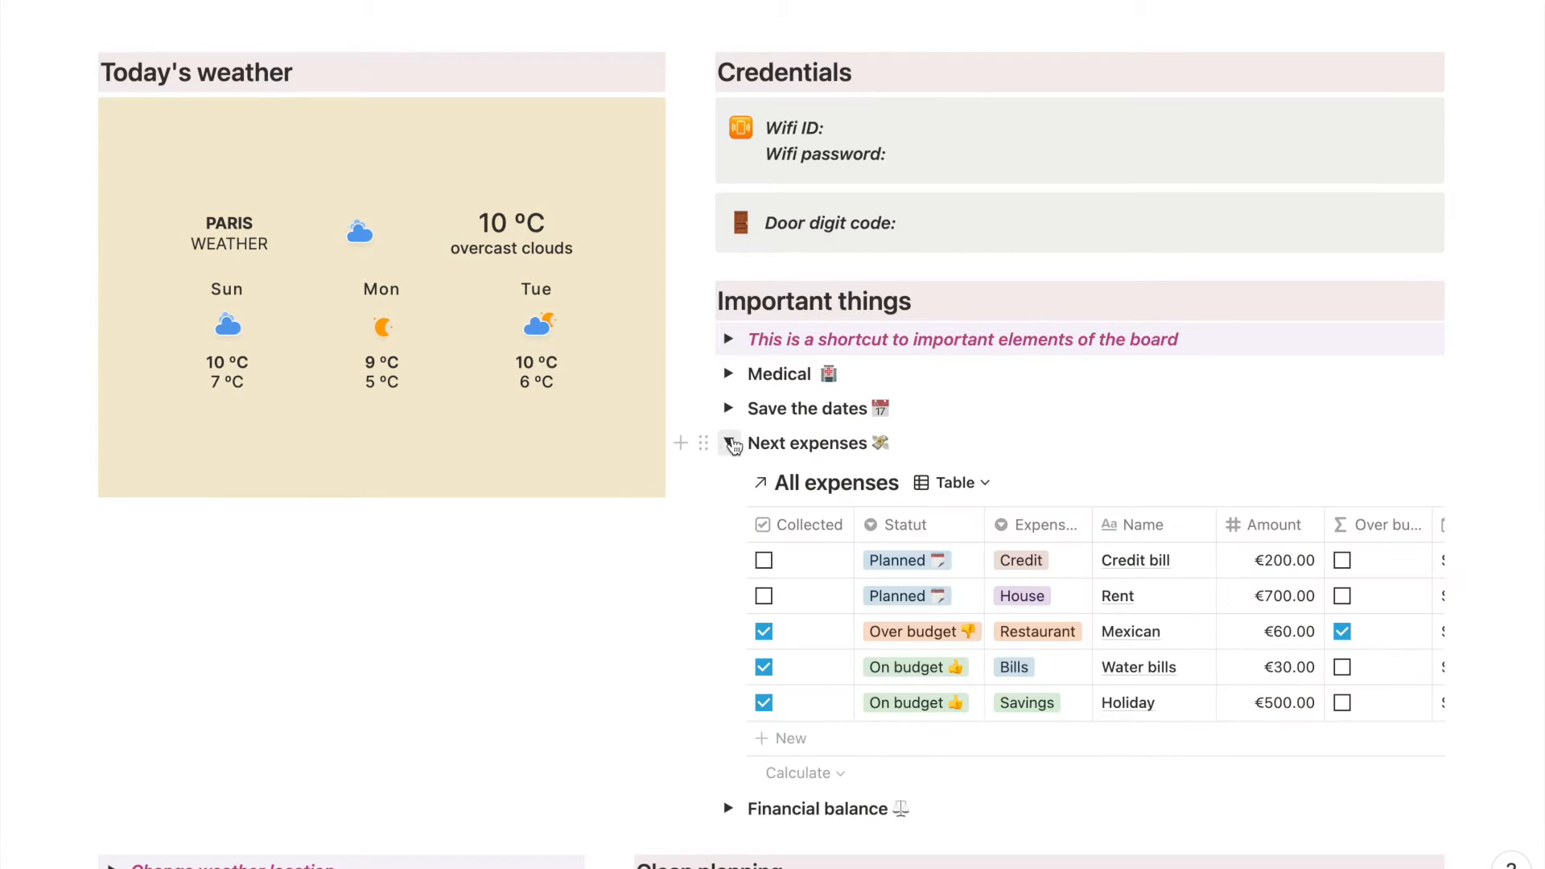
pyautogui.hscroll(8, 1145, 613)
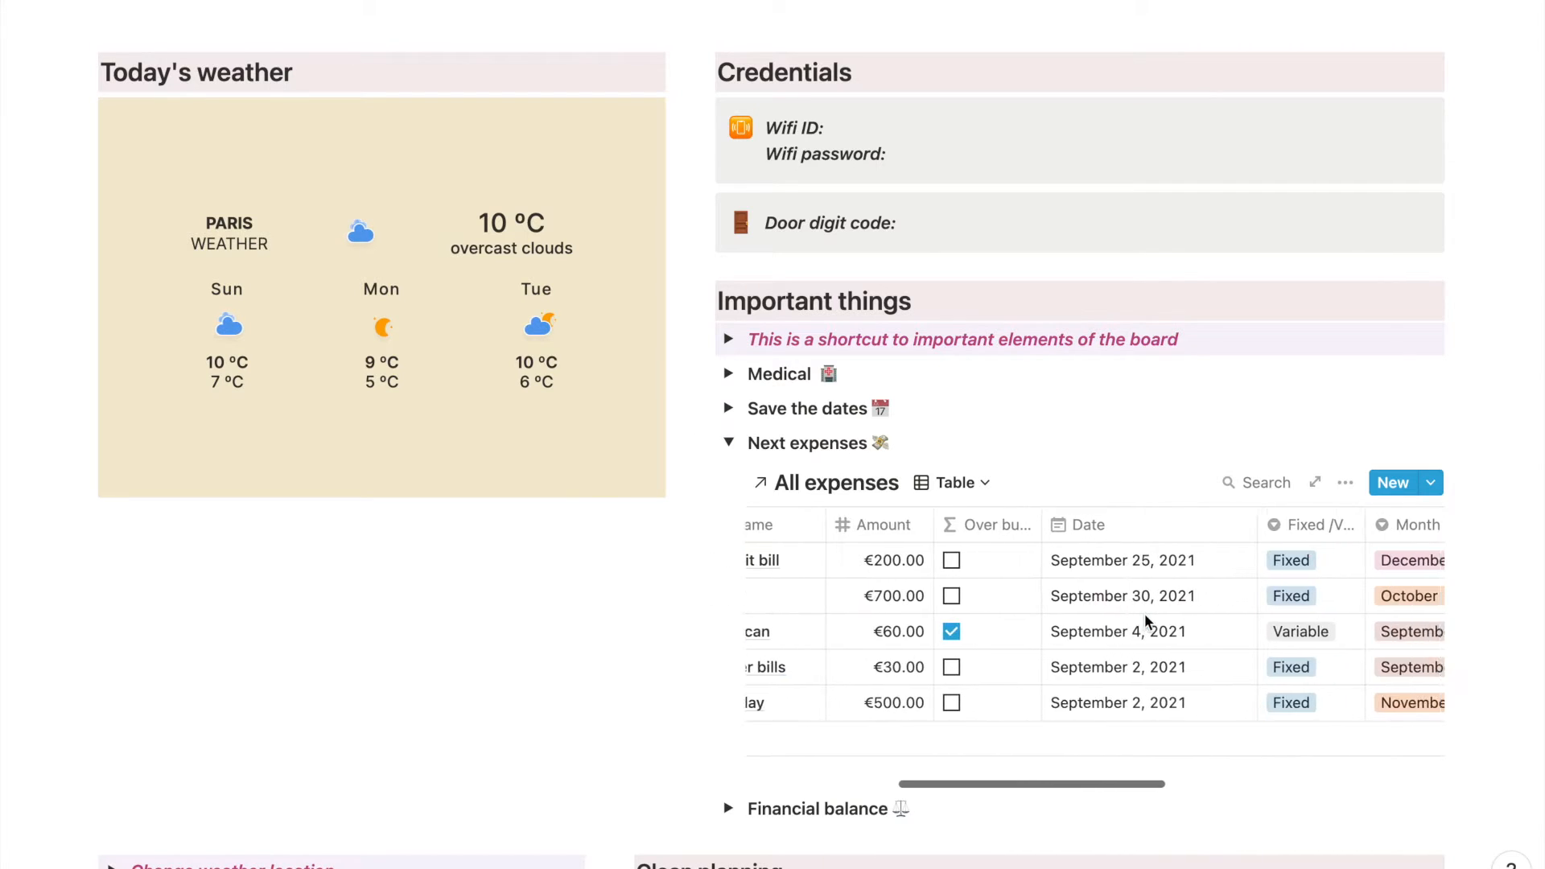
pyautogui.hscroll(-8, 1083, 601)
pyautogui.click(728, 443)
pyautogui.click(728, 478)
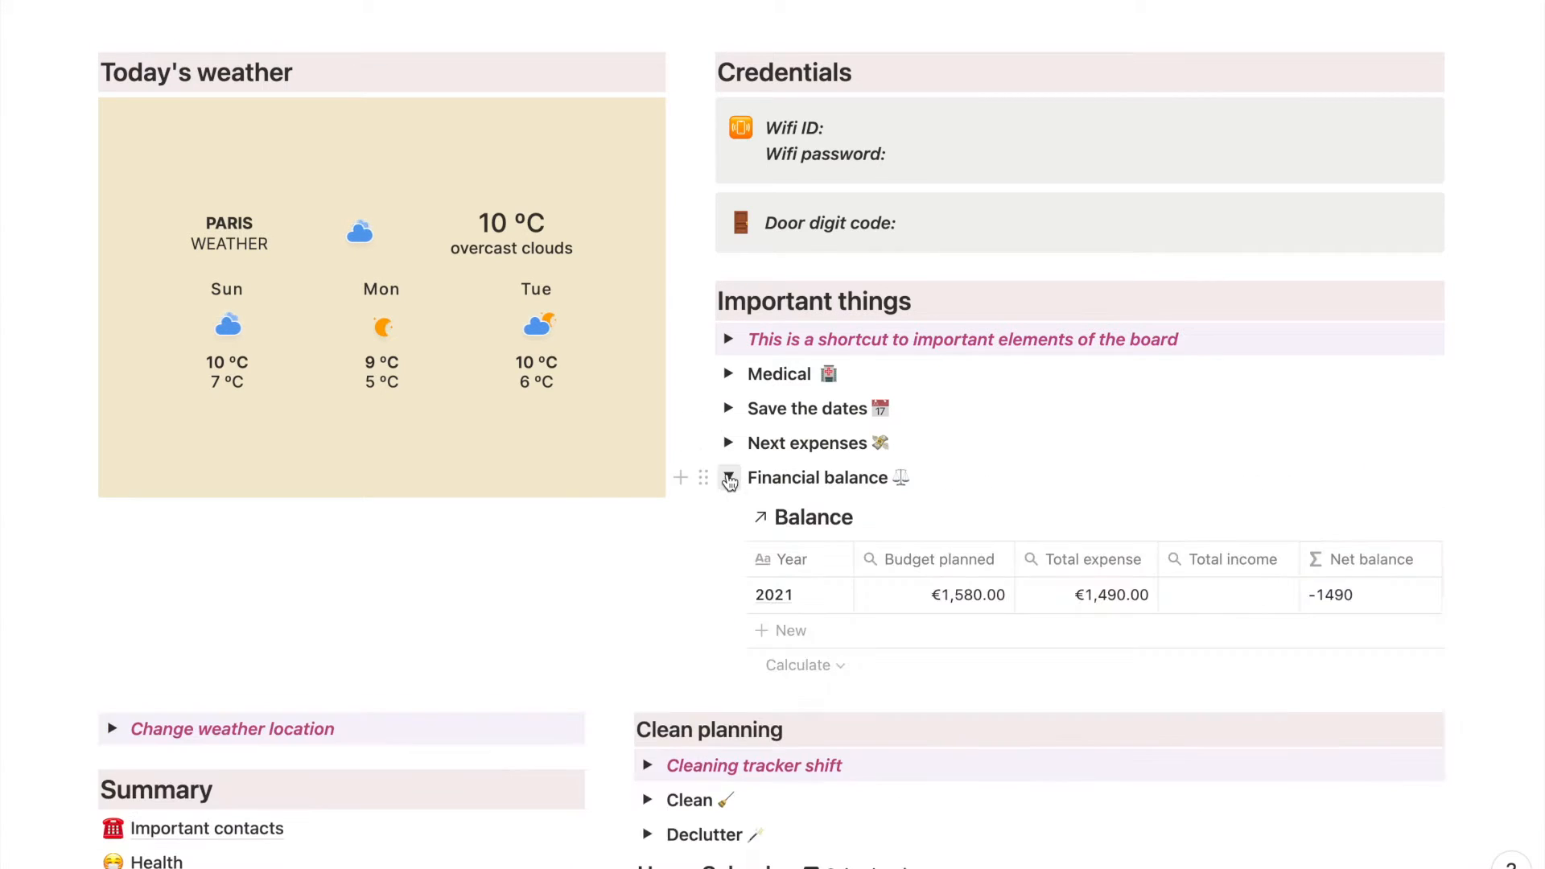
pyautogui.click(728, 479)
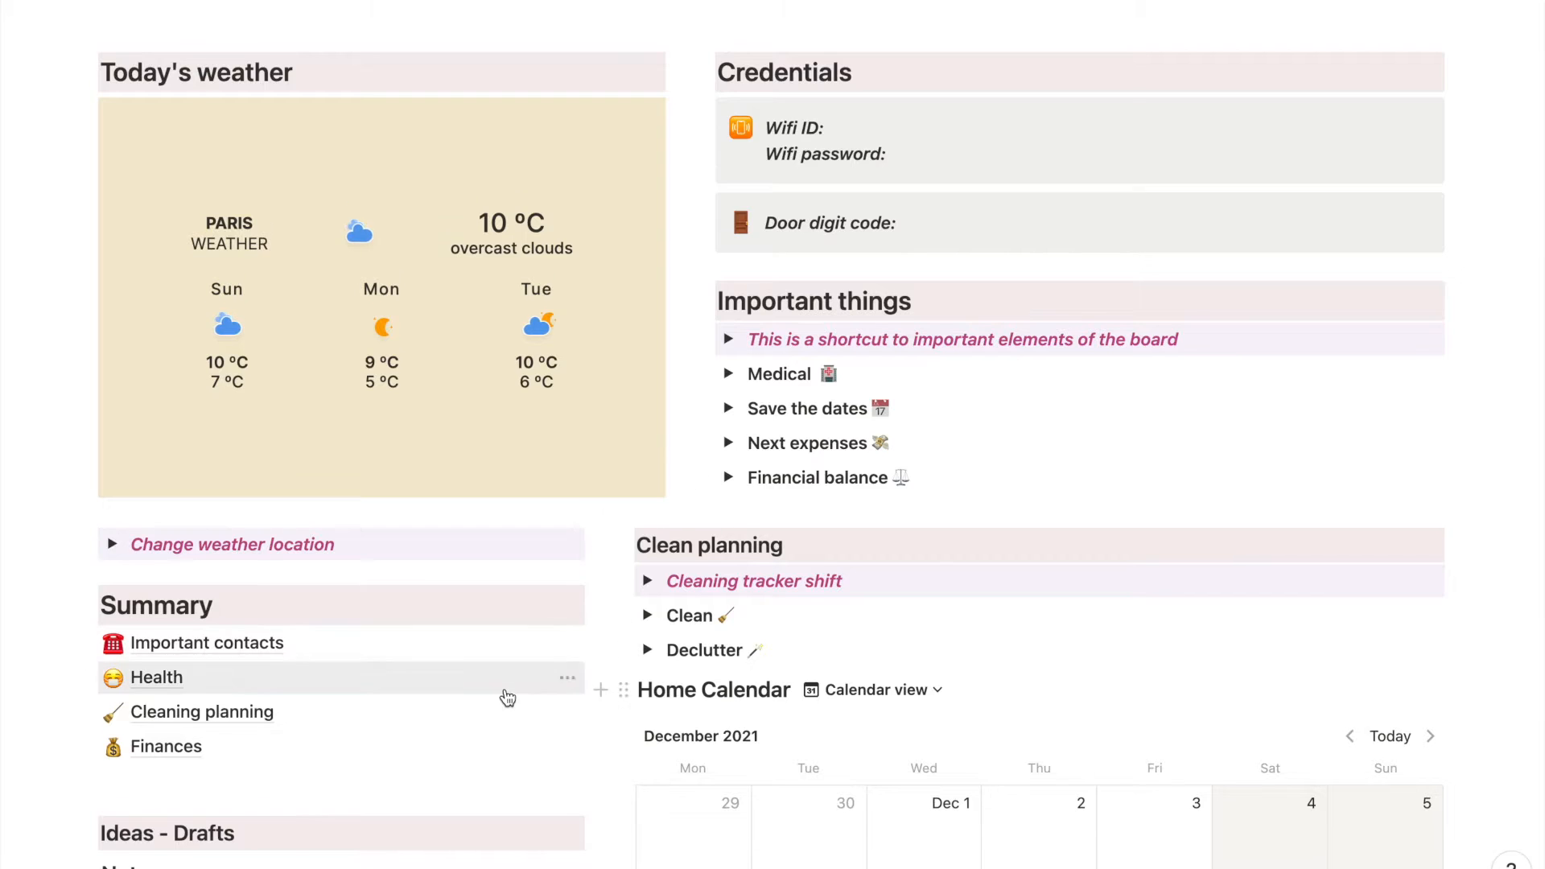
# - Examine the cleaning tasks and their frequency options in the Clean section of Clean planning, leaving the section collapsed
pyautogui.scroll(-3, 504, 692)
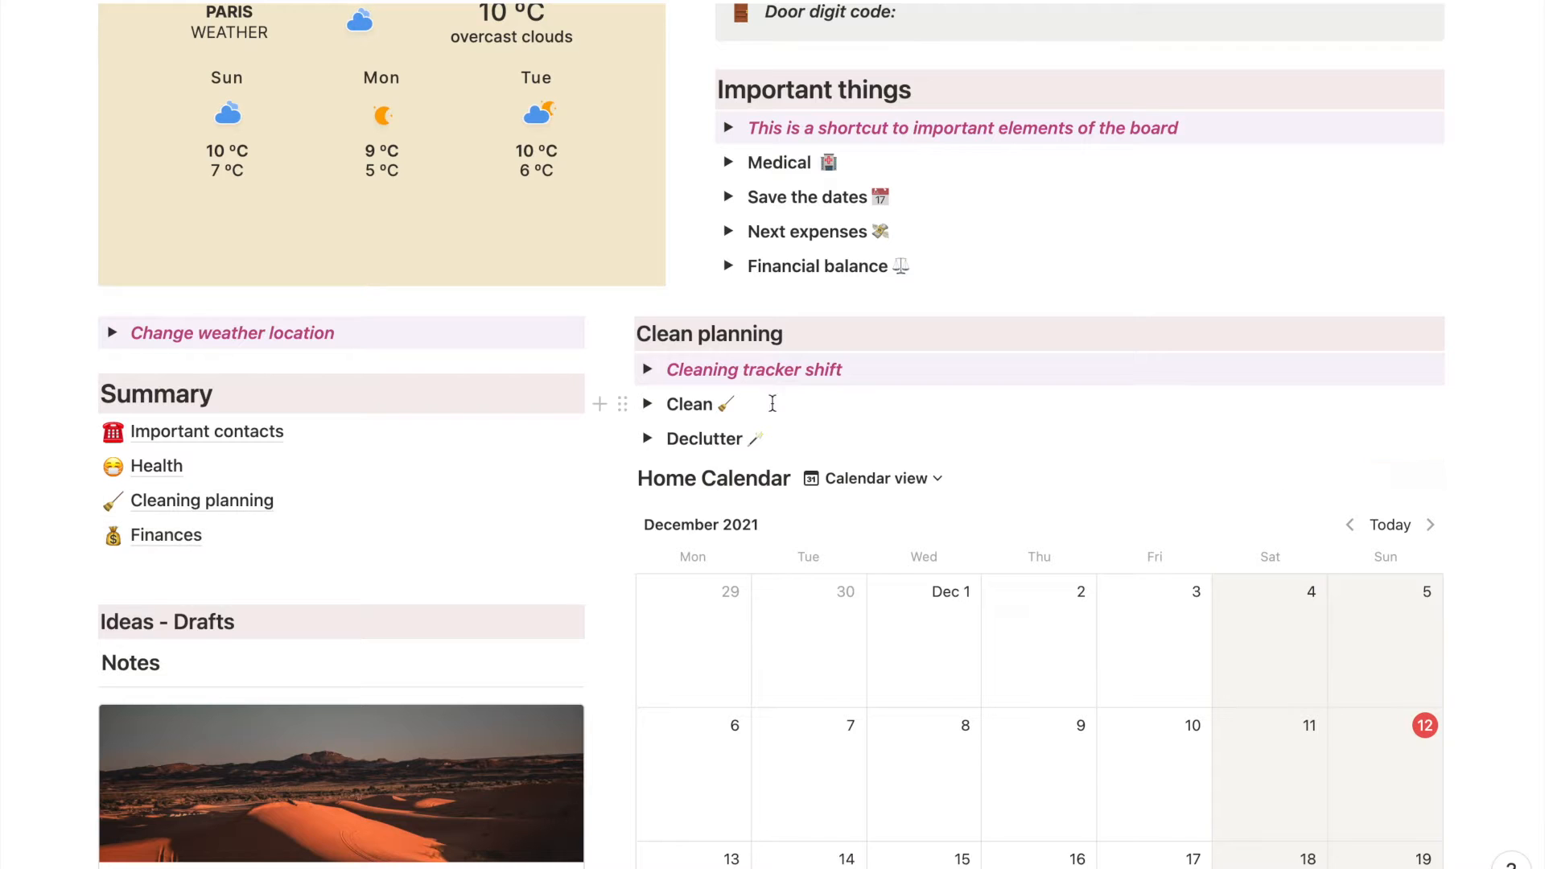
pyautogui.click(648, 404)
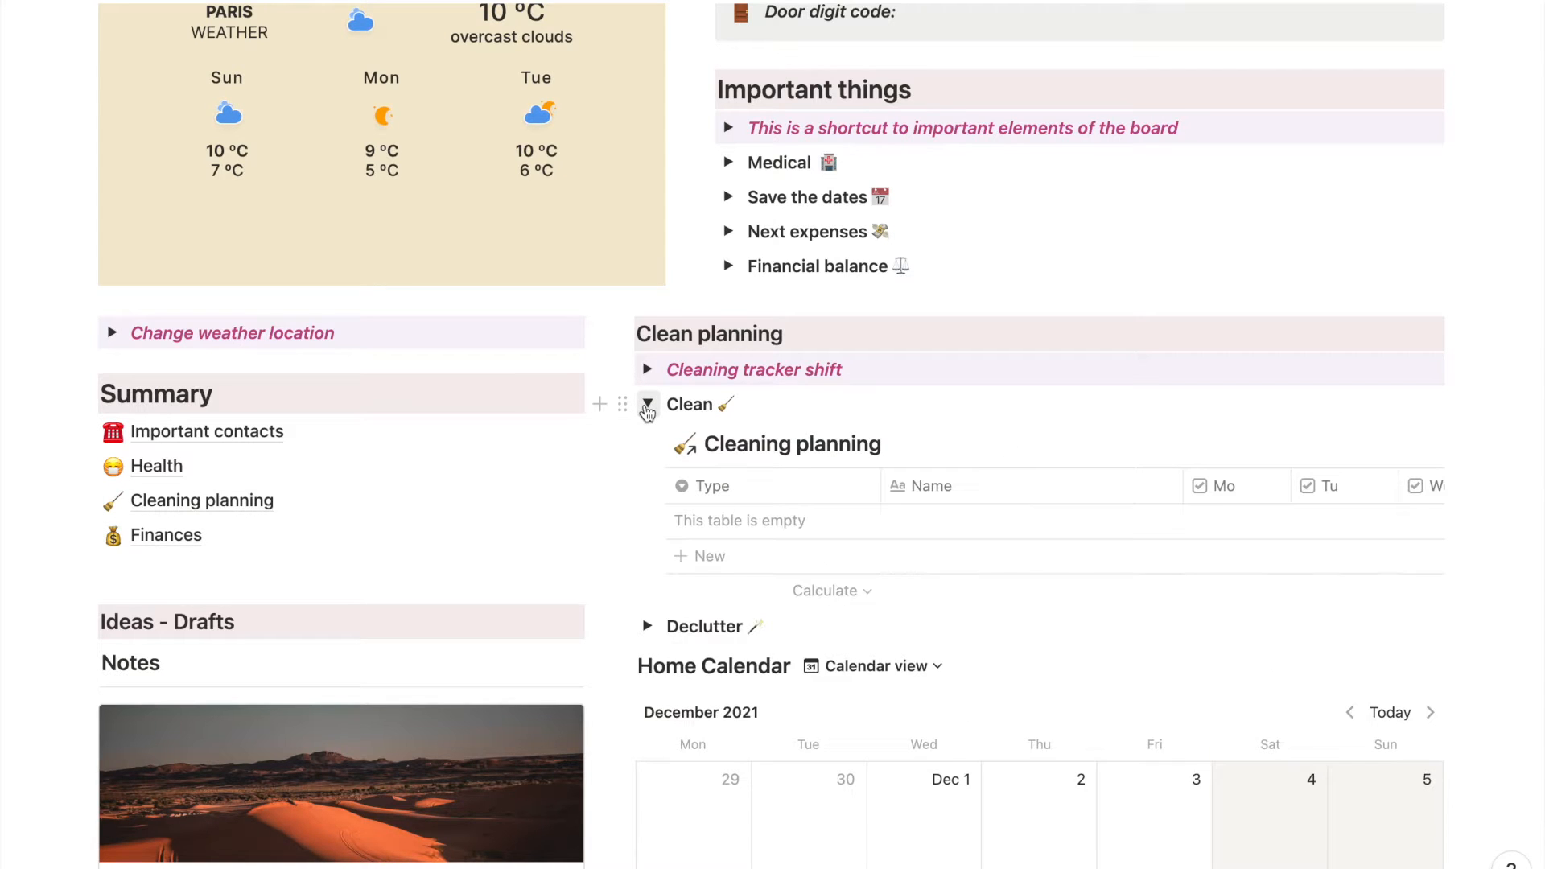
pyautogui.scroll(-3, 775, 610)
pyautogui.scroll(1, 775, 610)
pyautogui.click(776, 612)
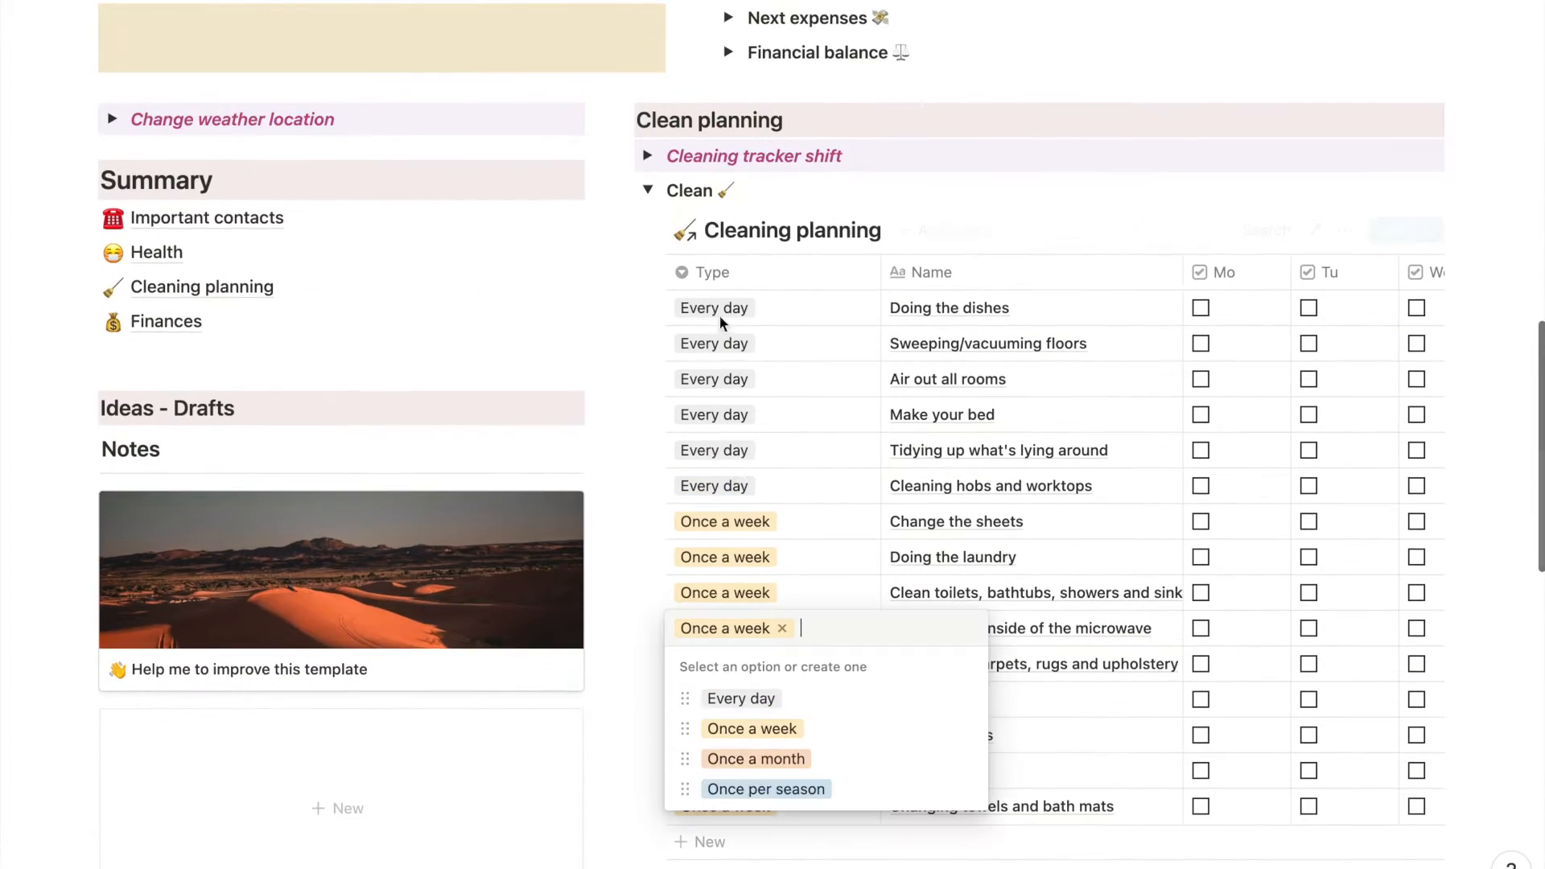
pyautogui.click(650, 191)
pyautogui.click(648, 190)
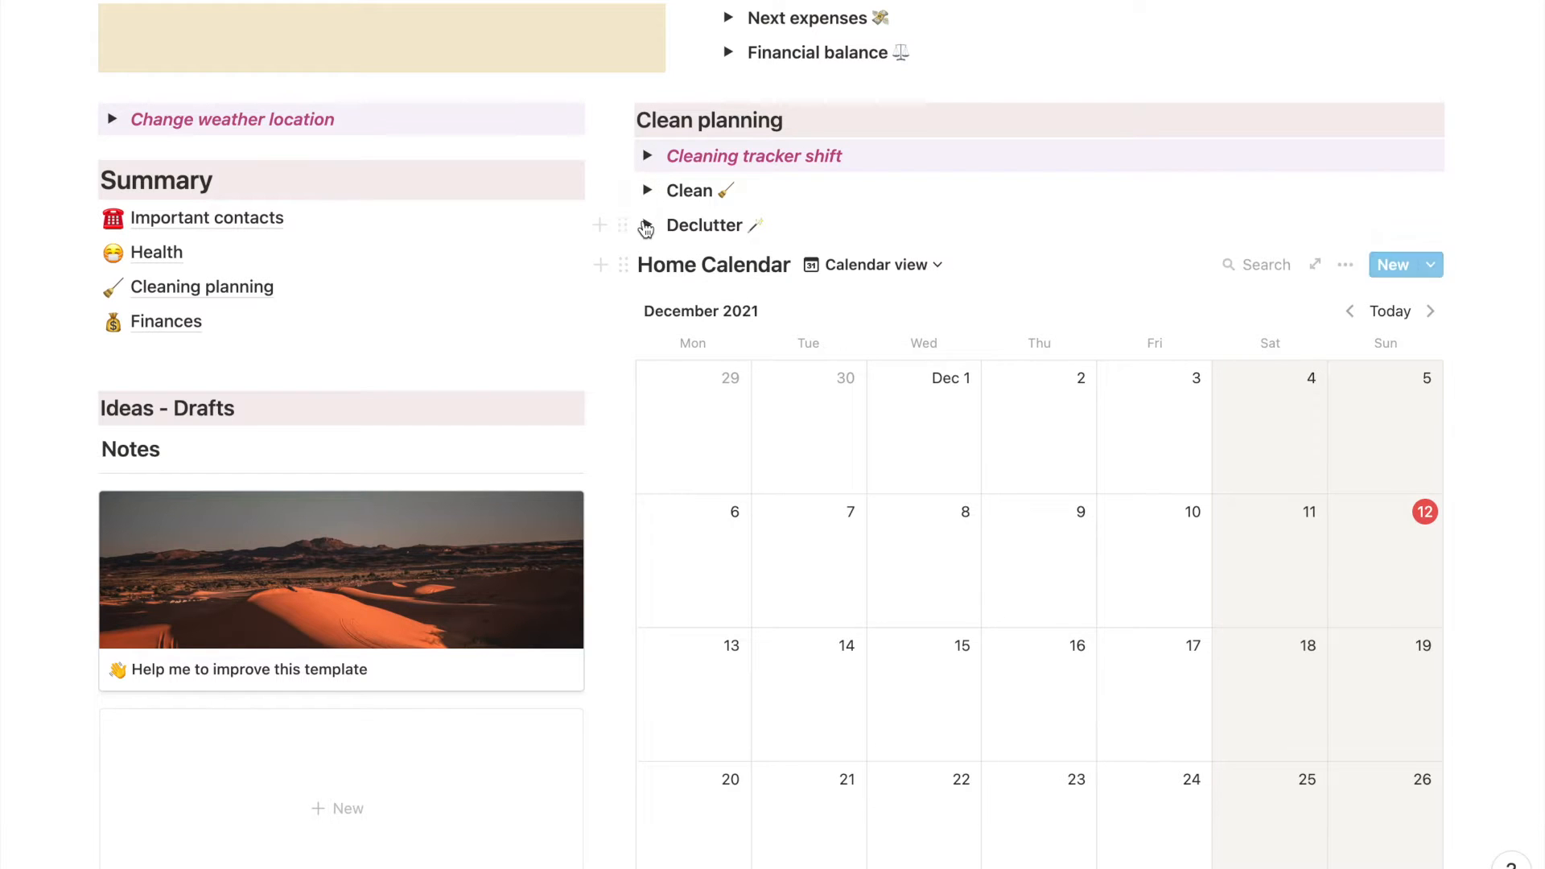
# - Look through the Declutter database's tasks by room and collapse the Declutter section
pyautogui.click(647, 226)
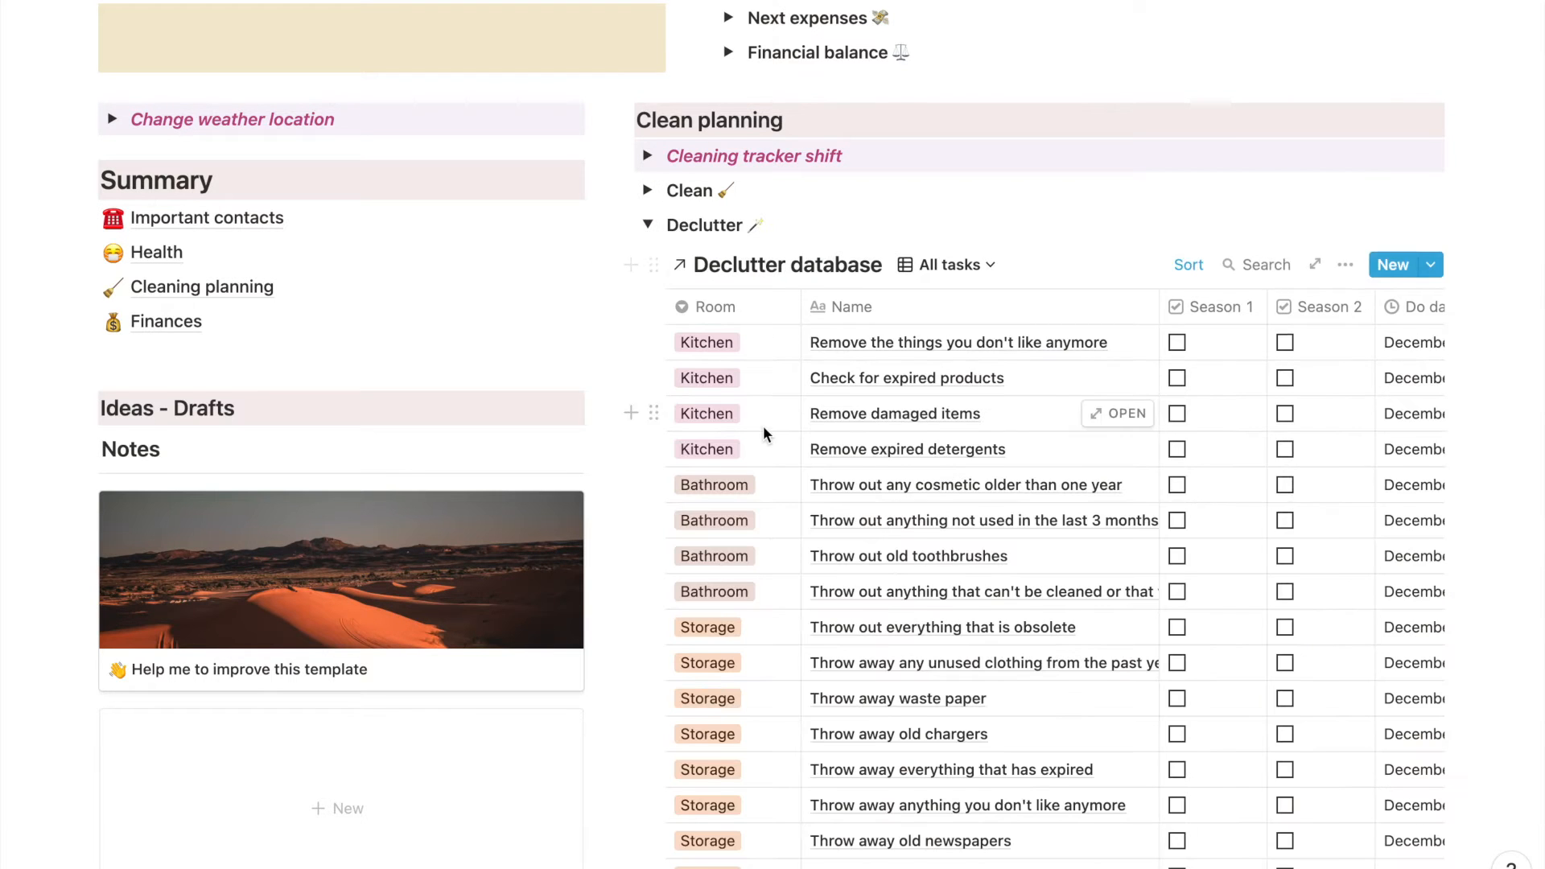
pyautogui.scroll(-3, 763, 427)
pyautogui.scroll(1, 765, 433)
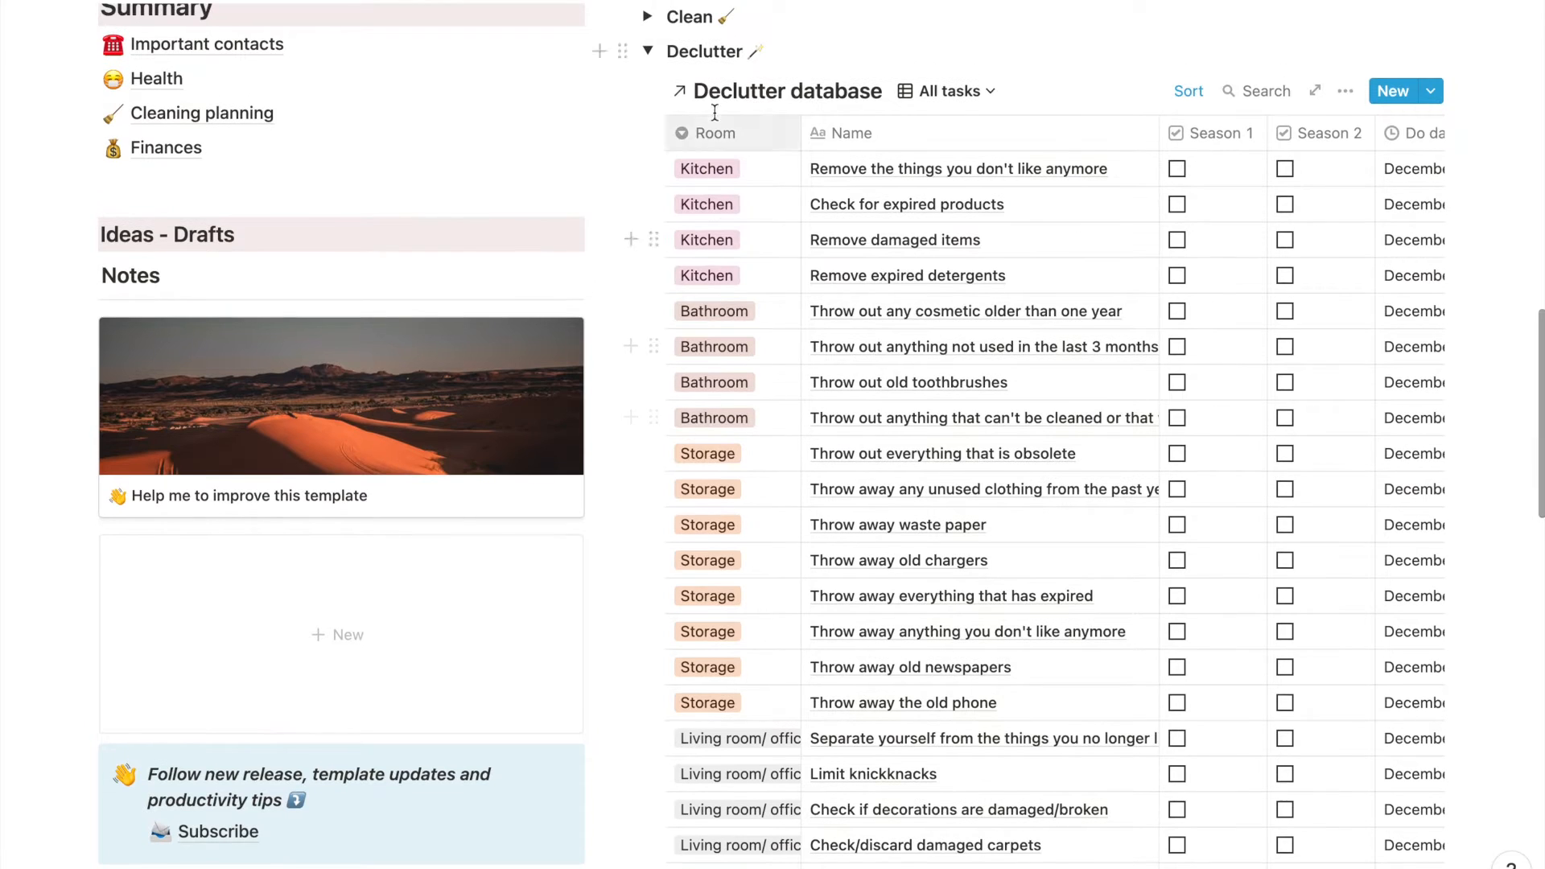
pyautogui.click(647, 53)
# - Show January 2022 in the Home Calendar and look over its events
pyautogui.scroll(-2, 1429, 424)
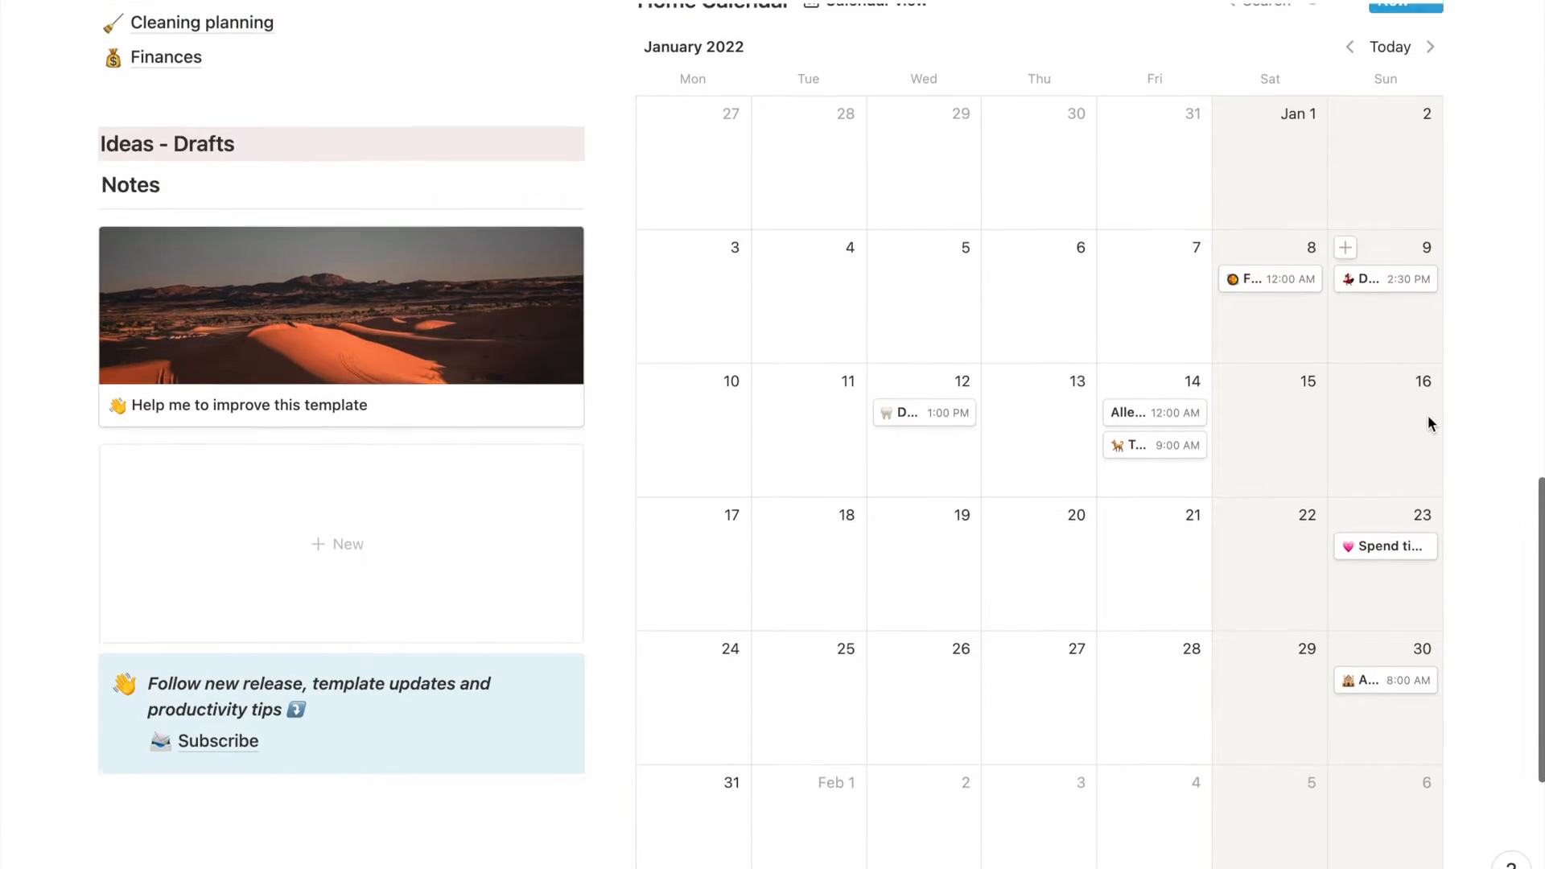
pyautogui.scroll(1, 1429, 424)
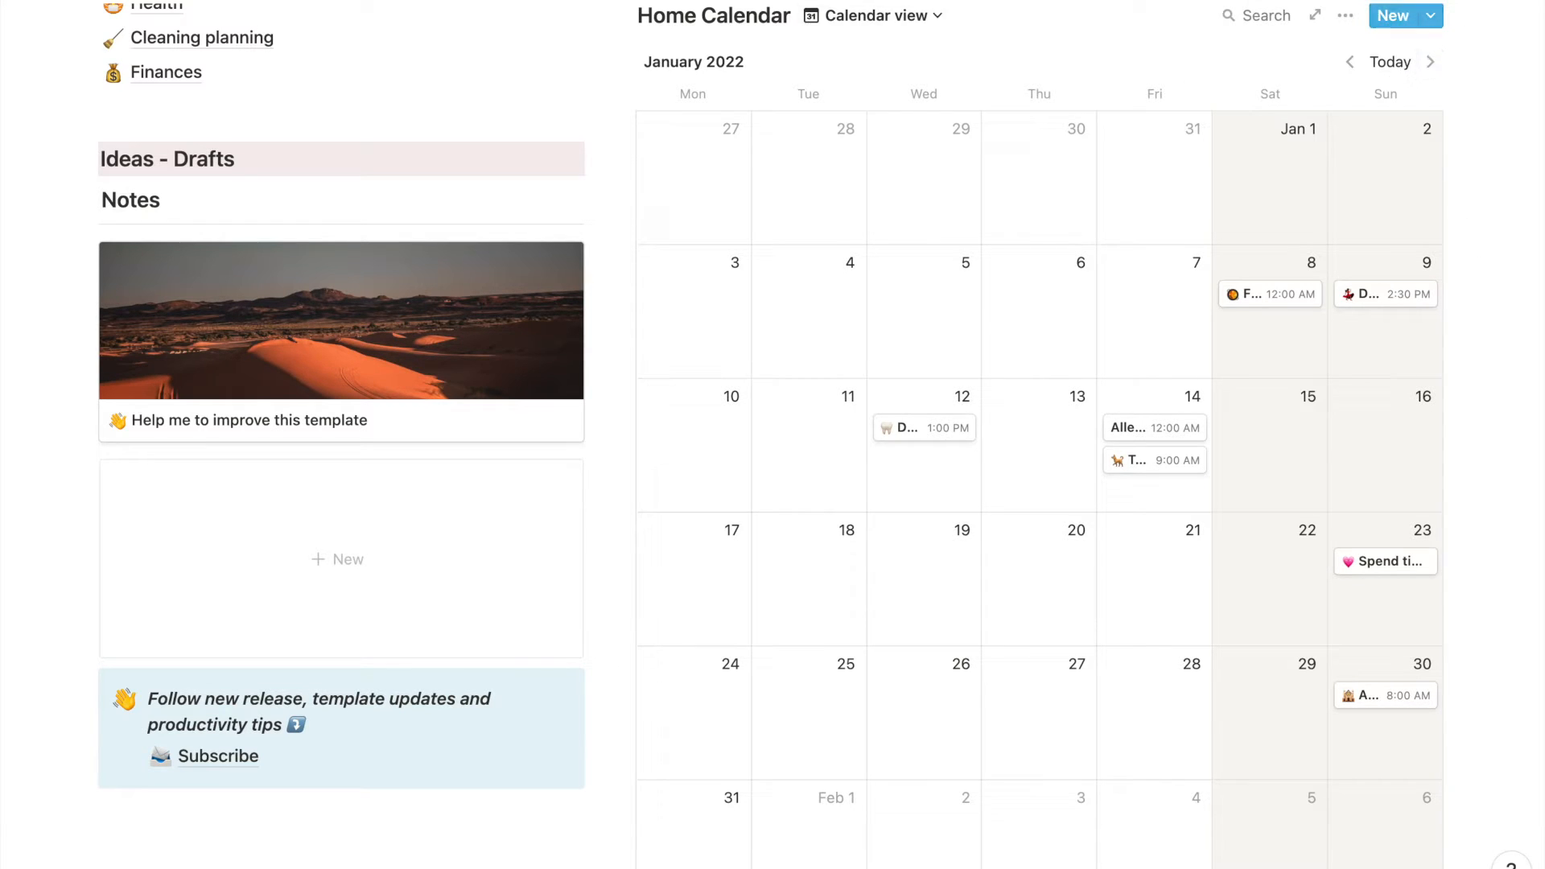
pyautogui.scroll(10, 656, 675)
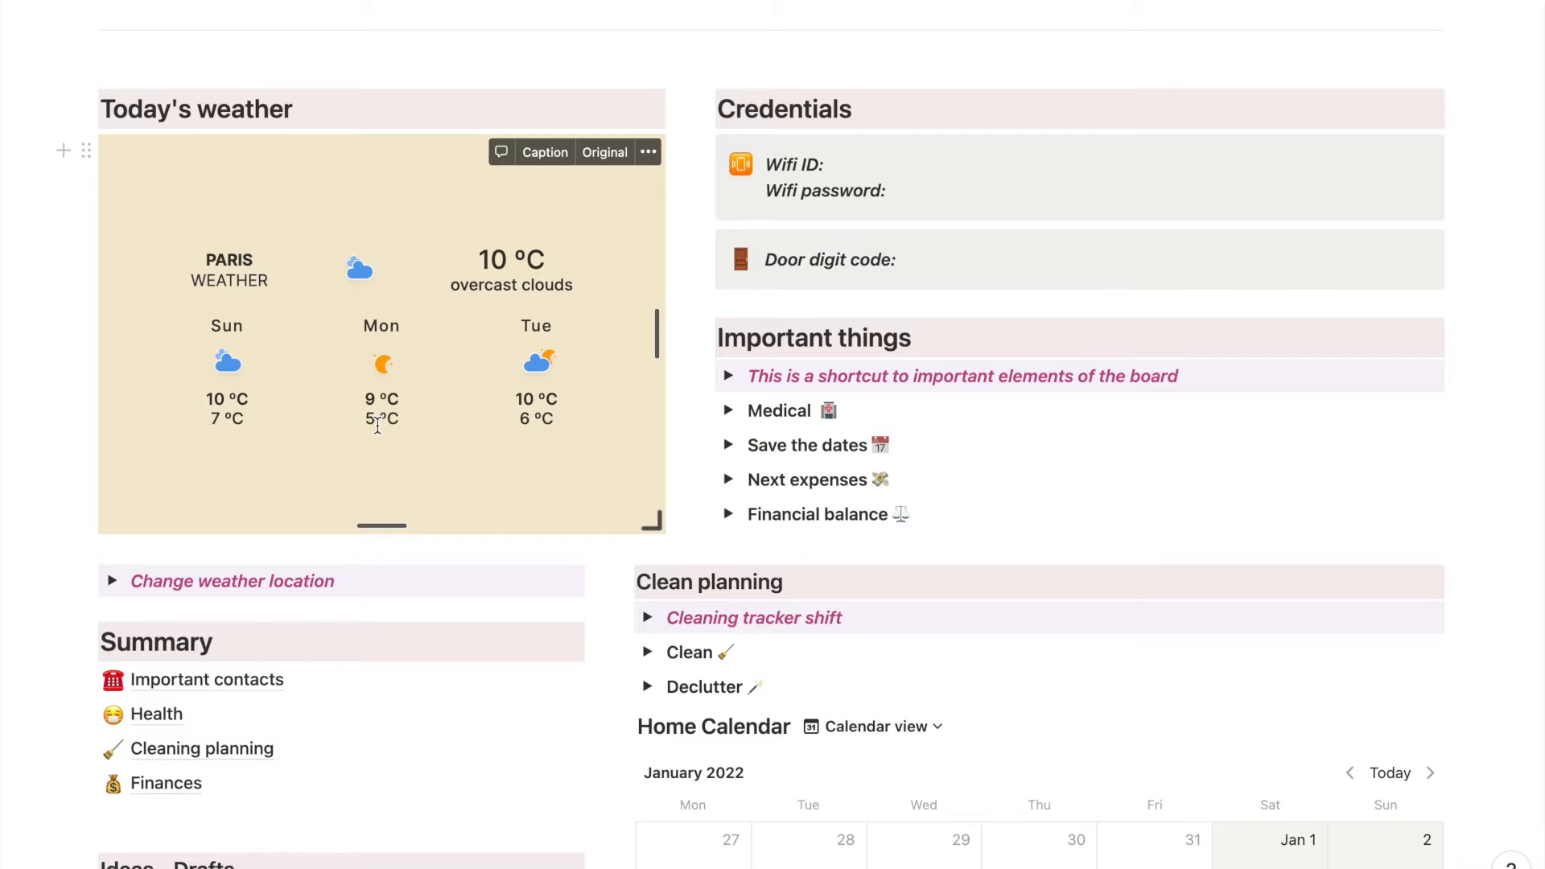
# - Expand the Change weather location instructions, switch to the indify site and dismiss its welcome and notification pop-ups
pyautogui.click(112, 583)
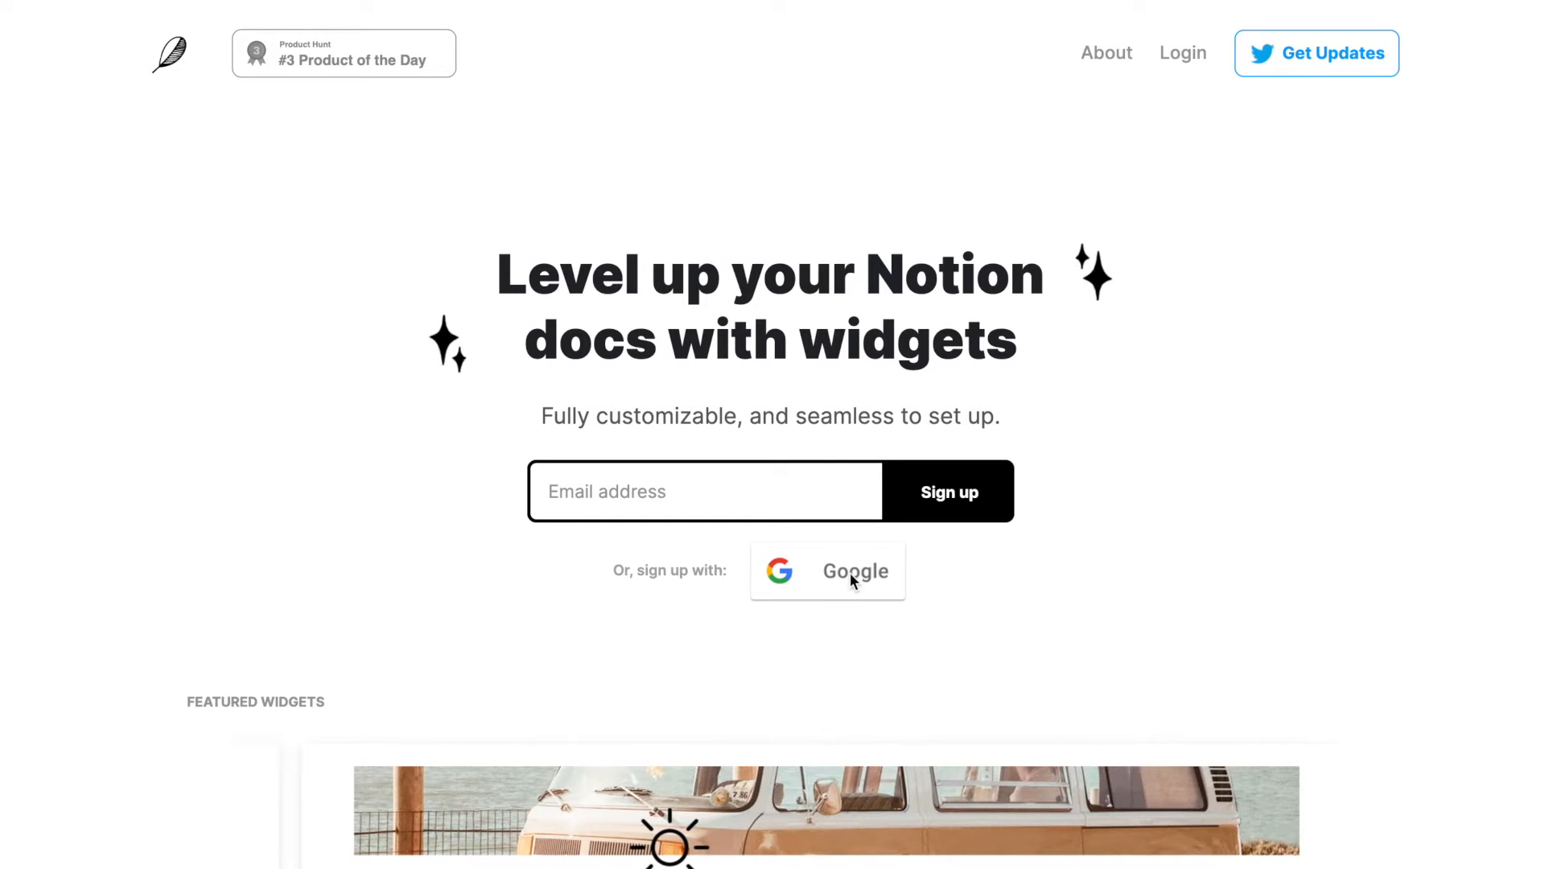
pyautogui.click(850, 573)
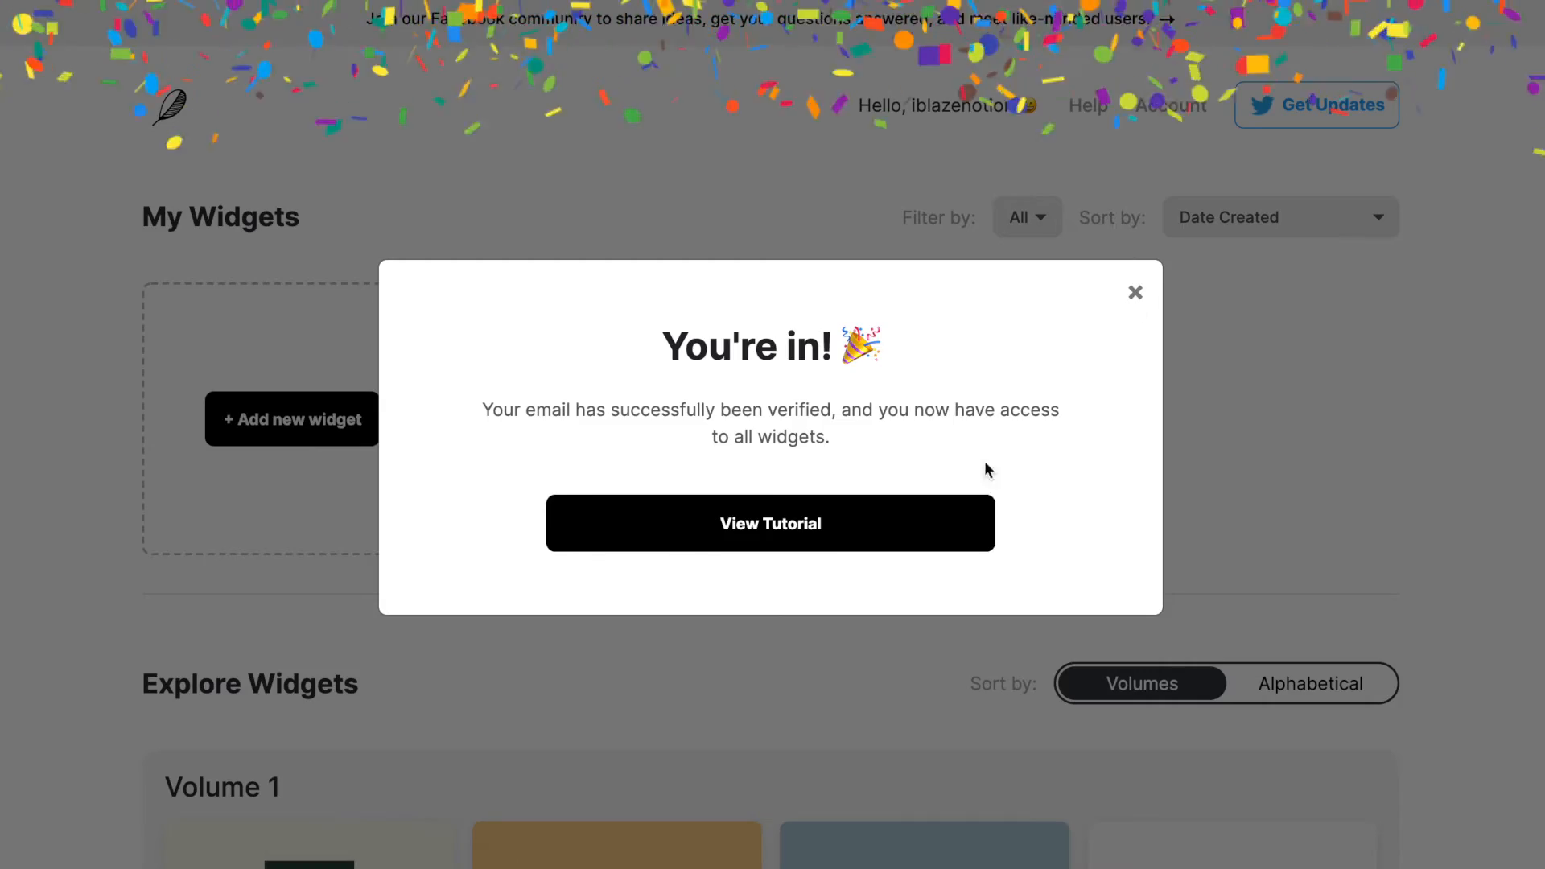
pyautogui.click(1135, 292)
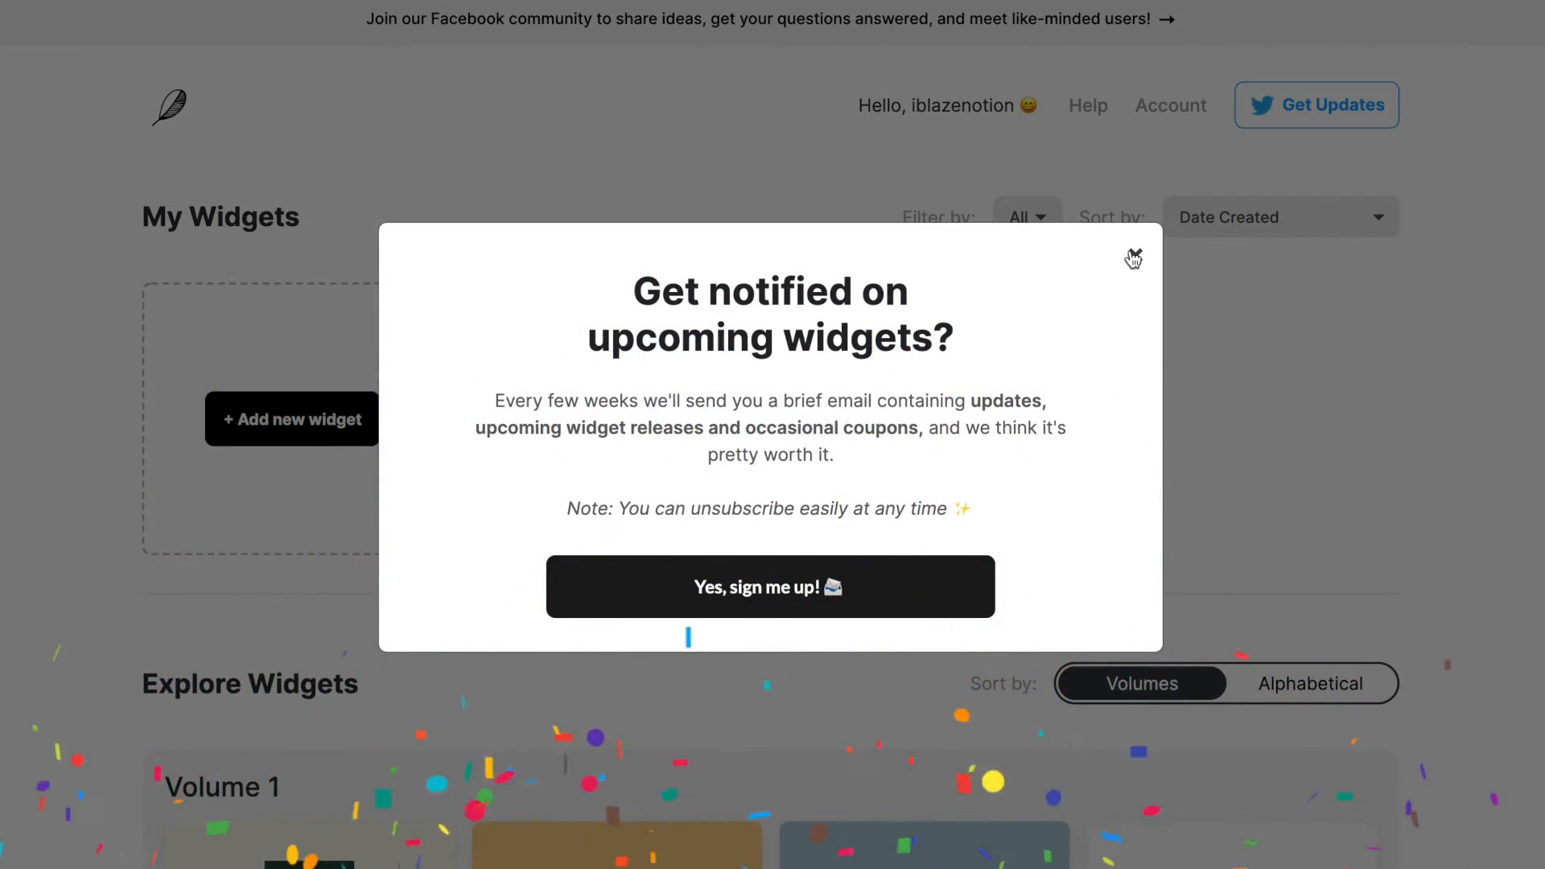
pyautogui.click(1134, 257)
# - Create a new Weather widget from Volume 1 of the Explore Widgets gallery
pyautogui.scroll(-6, 891, 348)
pyautogui.scroll(-1, 891, 348)
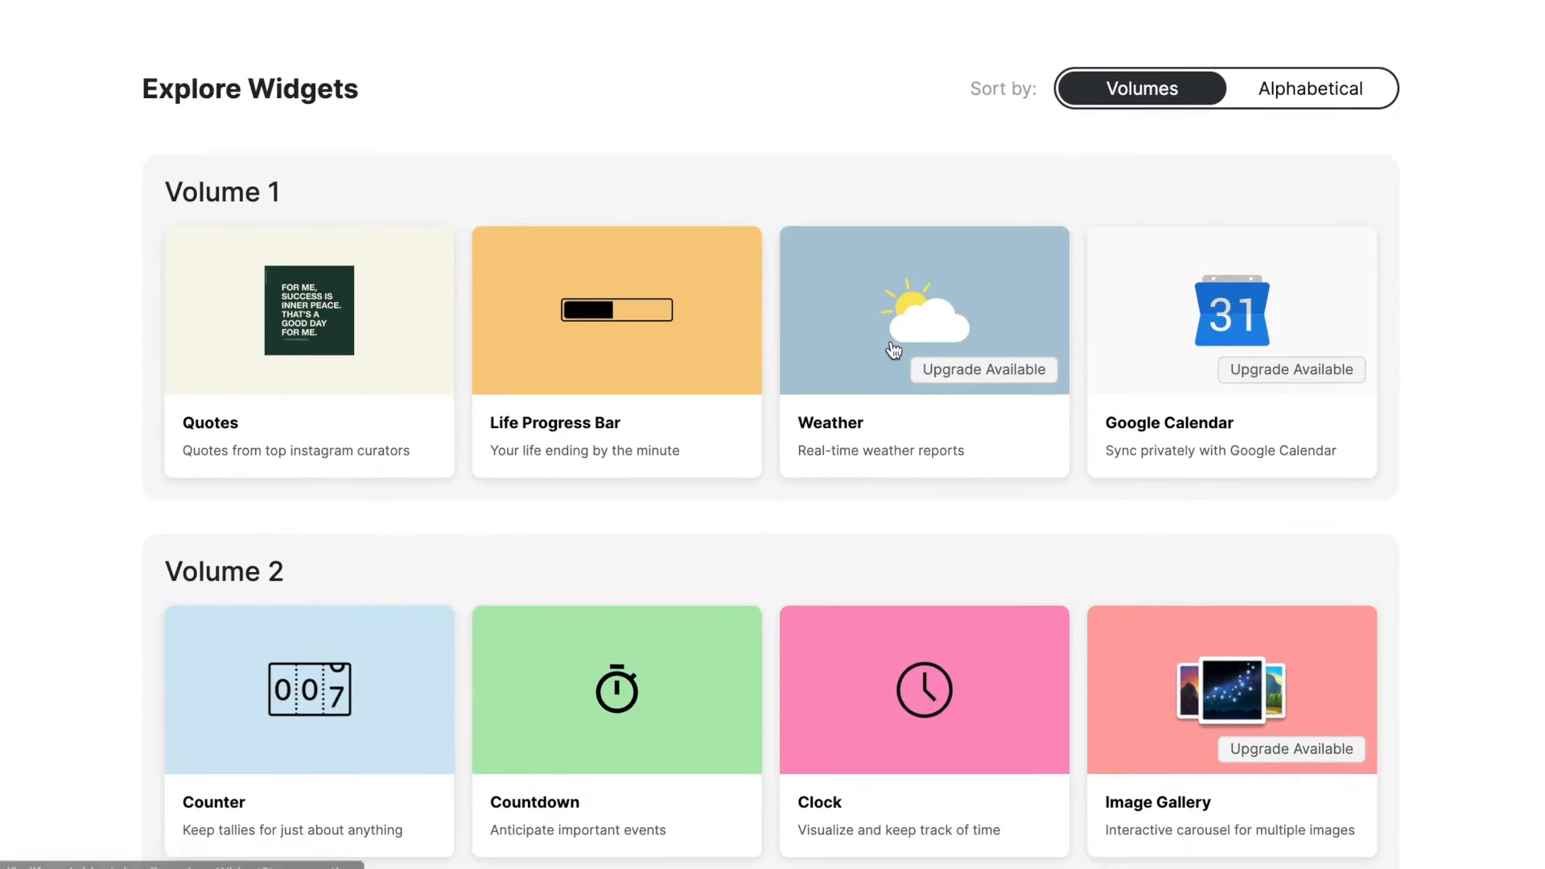
pyautogui.moveTo(890, 348)
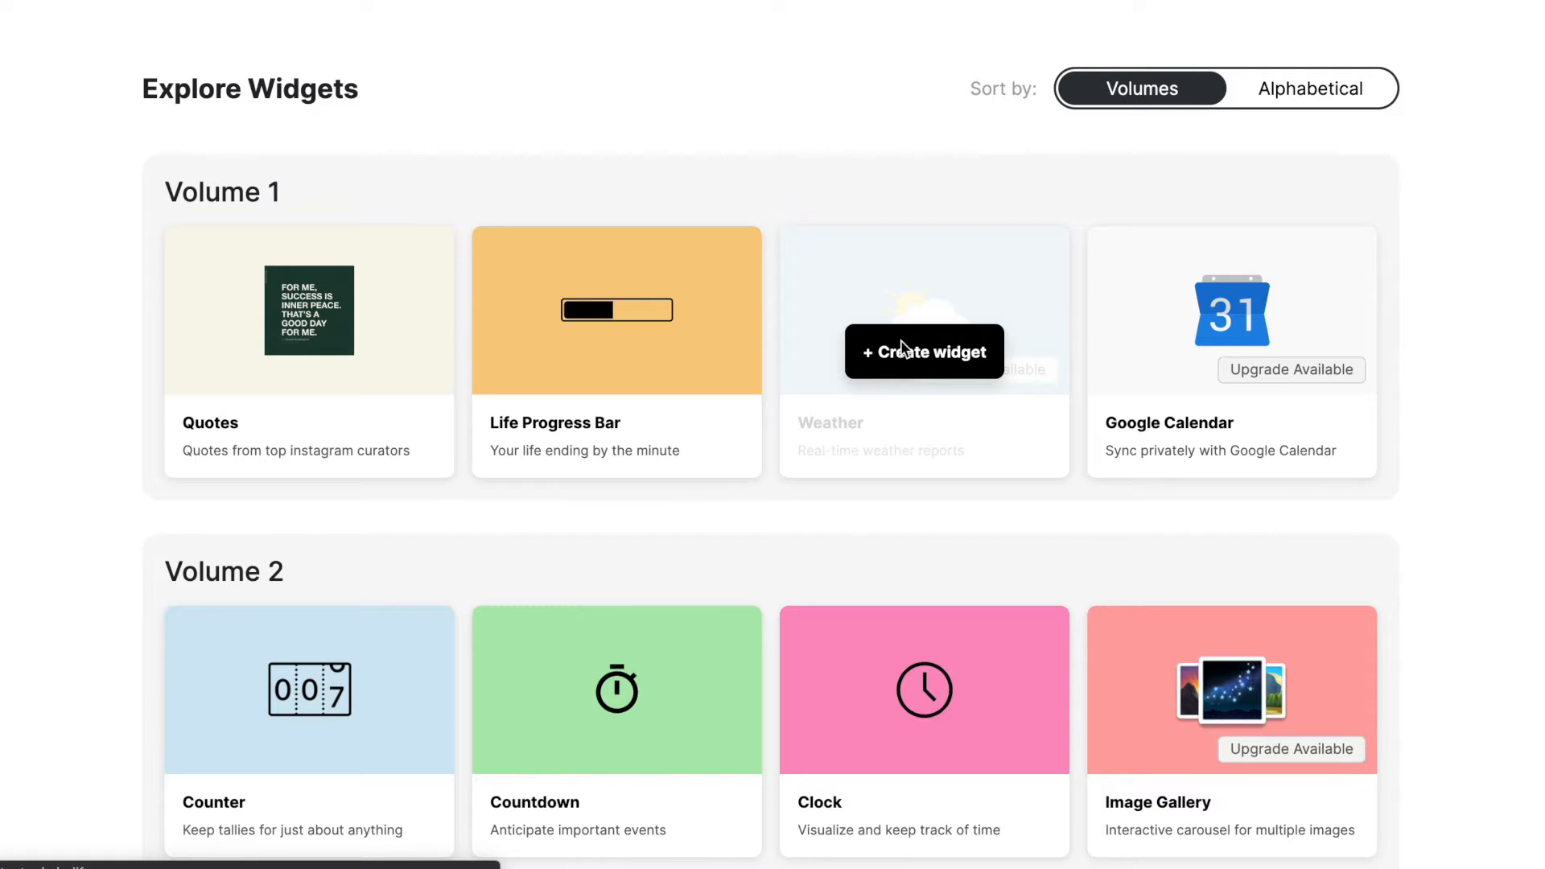
pyautogui.click(927, 453)
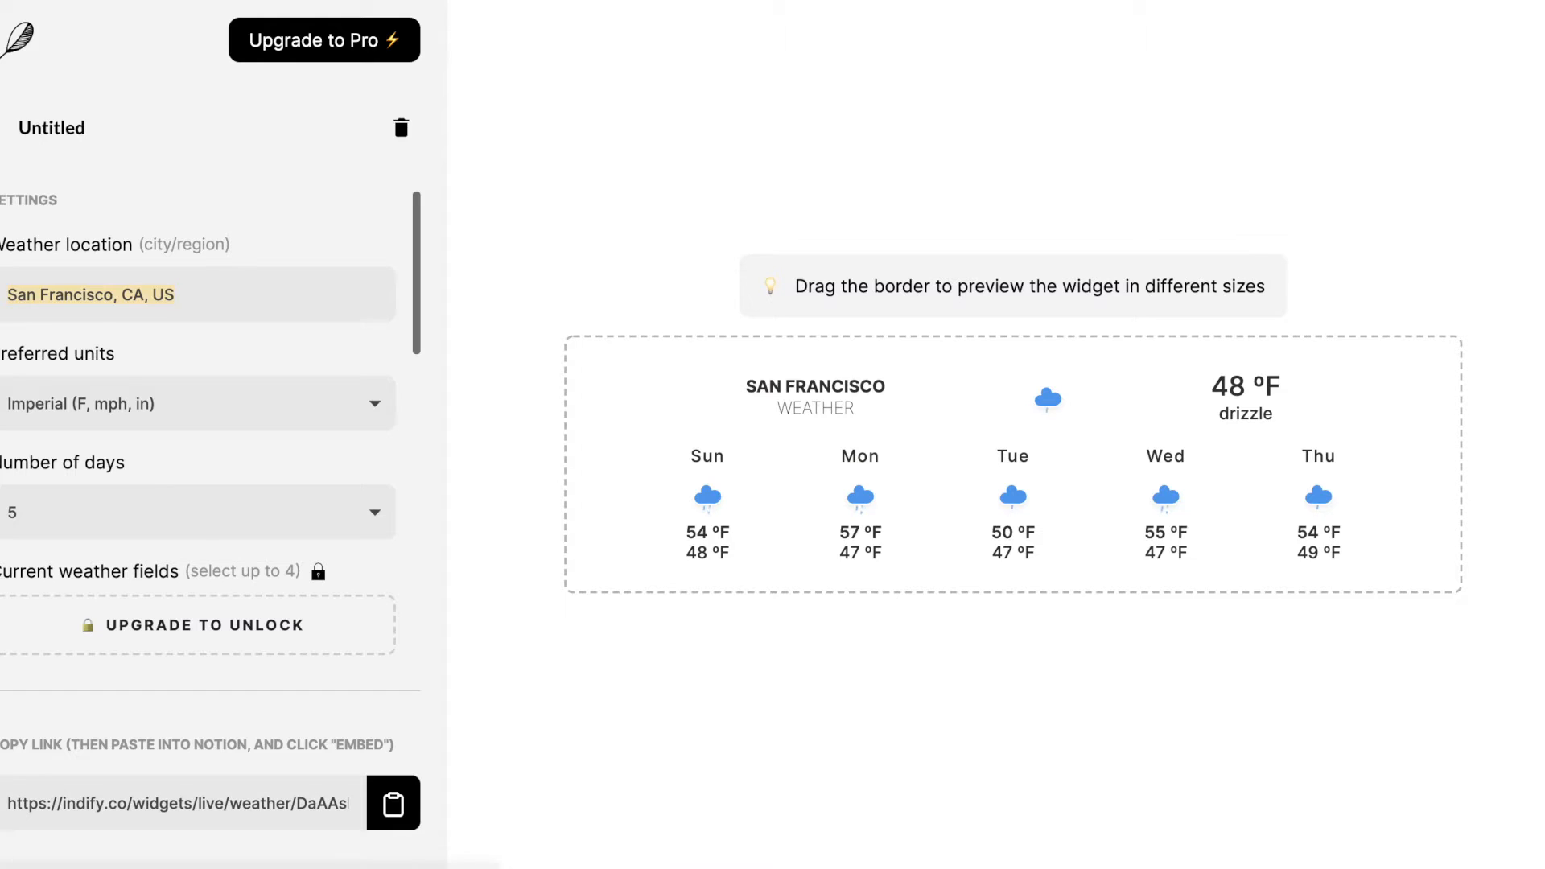
# - Set the widget's weather location to Tanger, Maroc
pyautogui.press('BackSpace')
pyautogui.write('tangi')
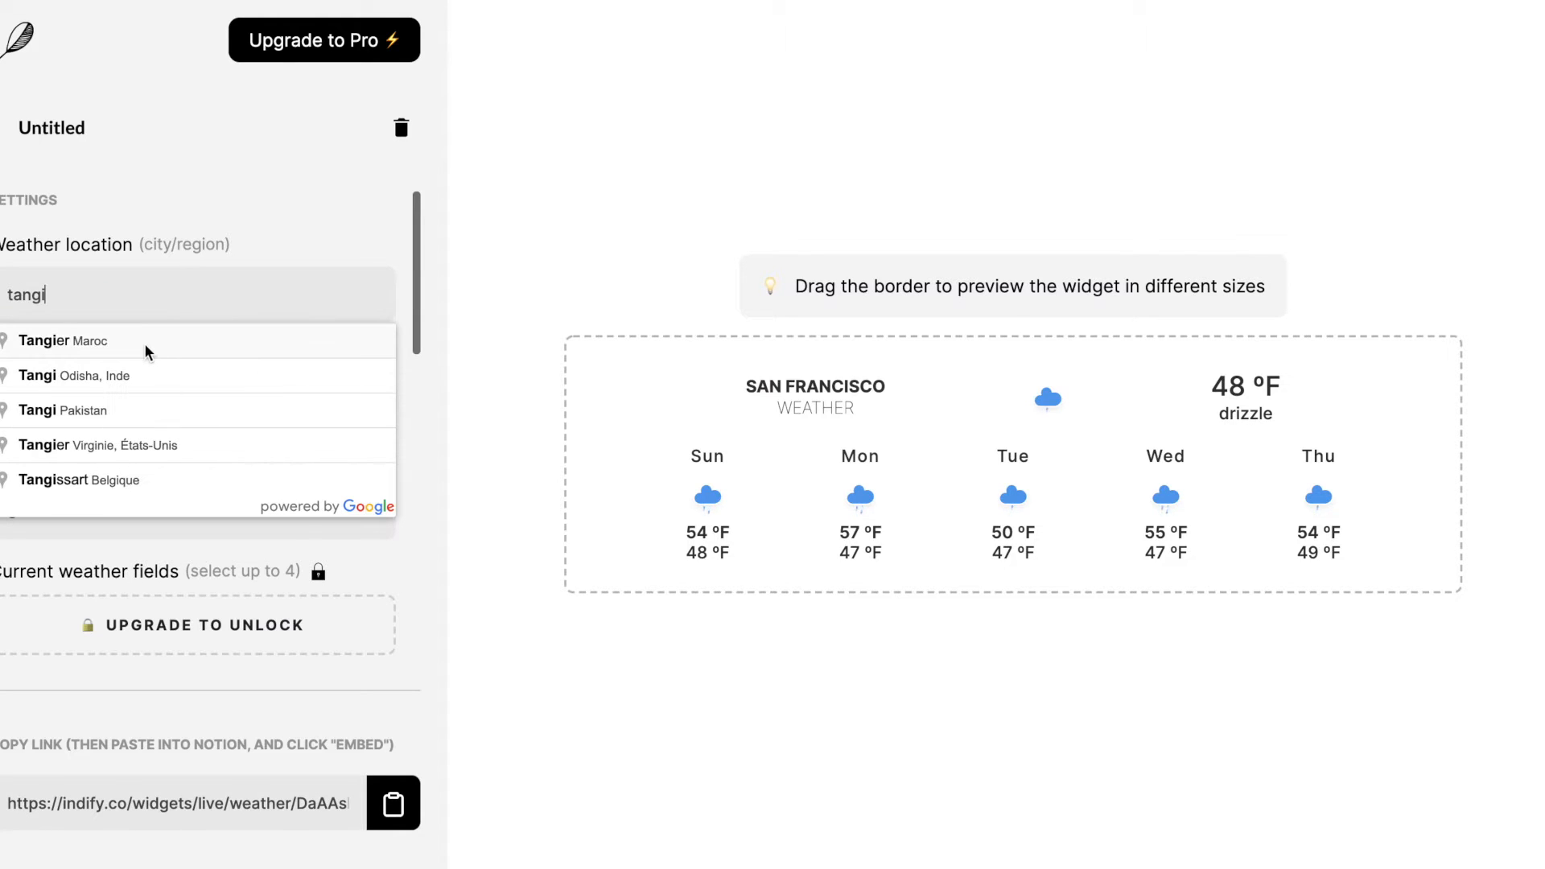
pyautogui.click(145, 350)
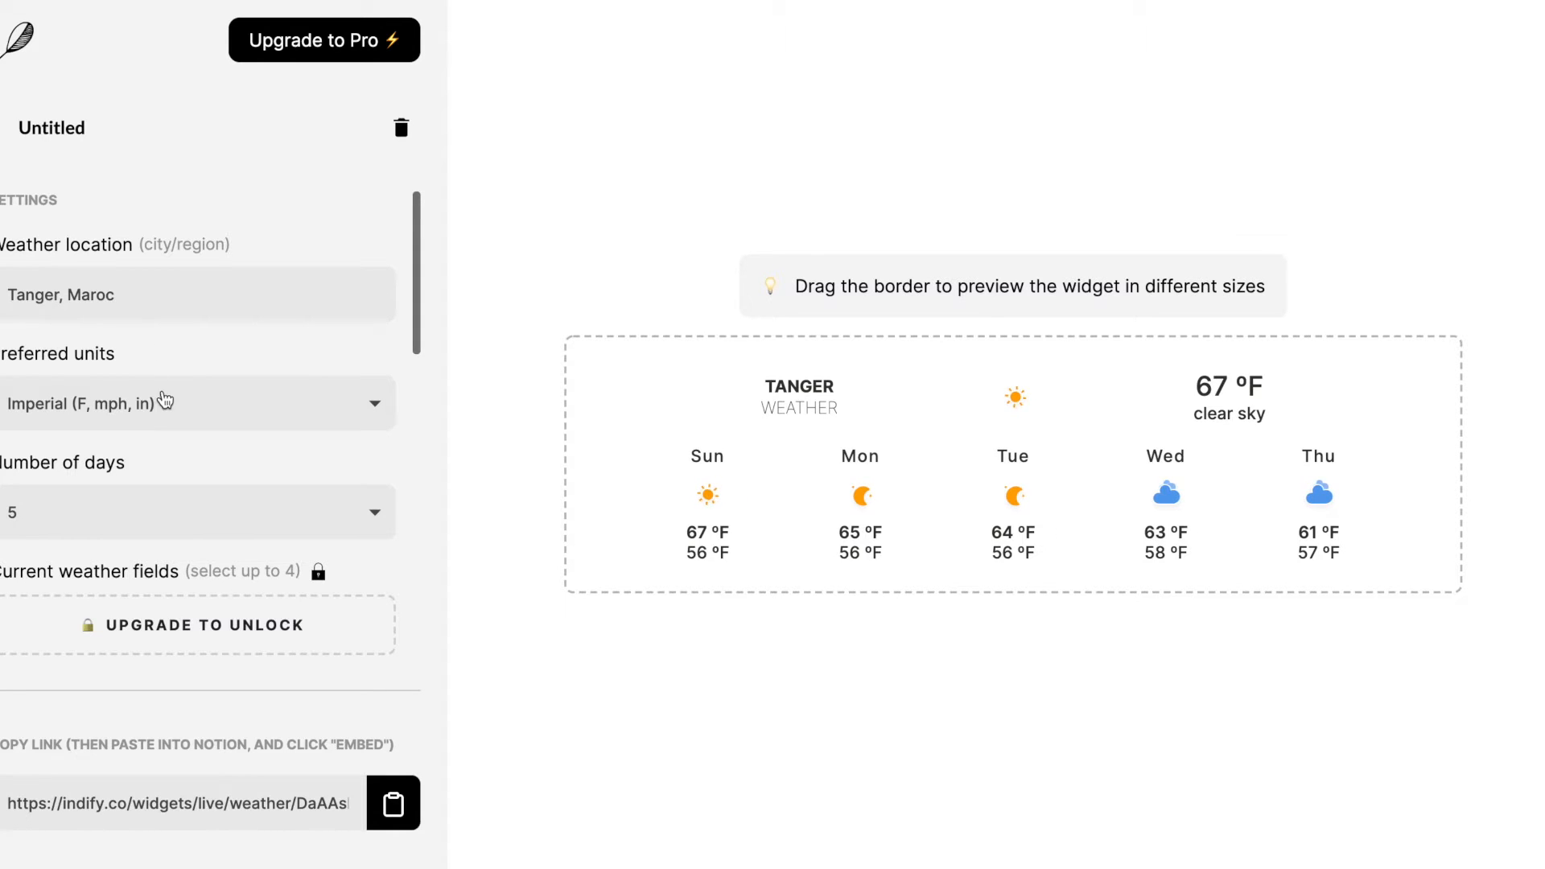
# - Set the widget's preferred units to Metric (Celsius, km/h, mm)
pyautogui.click(290, 410)
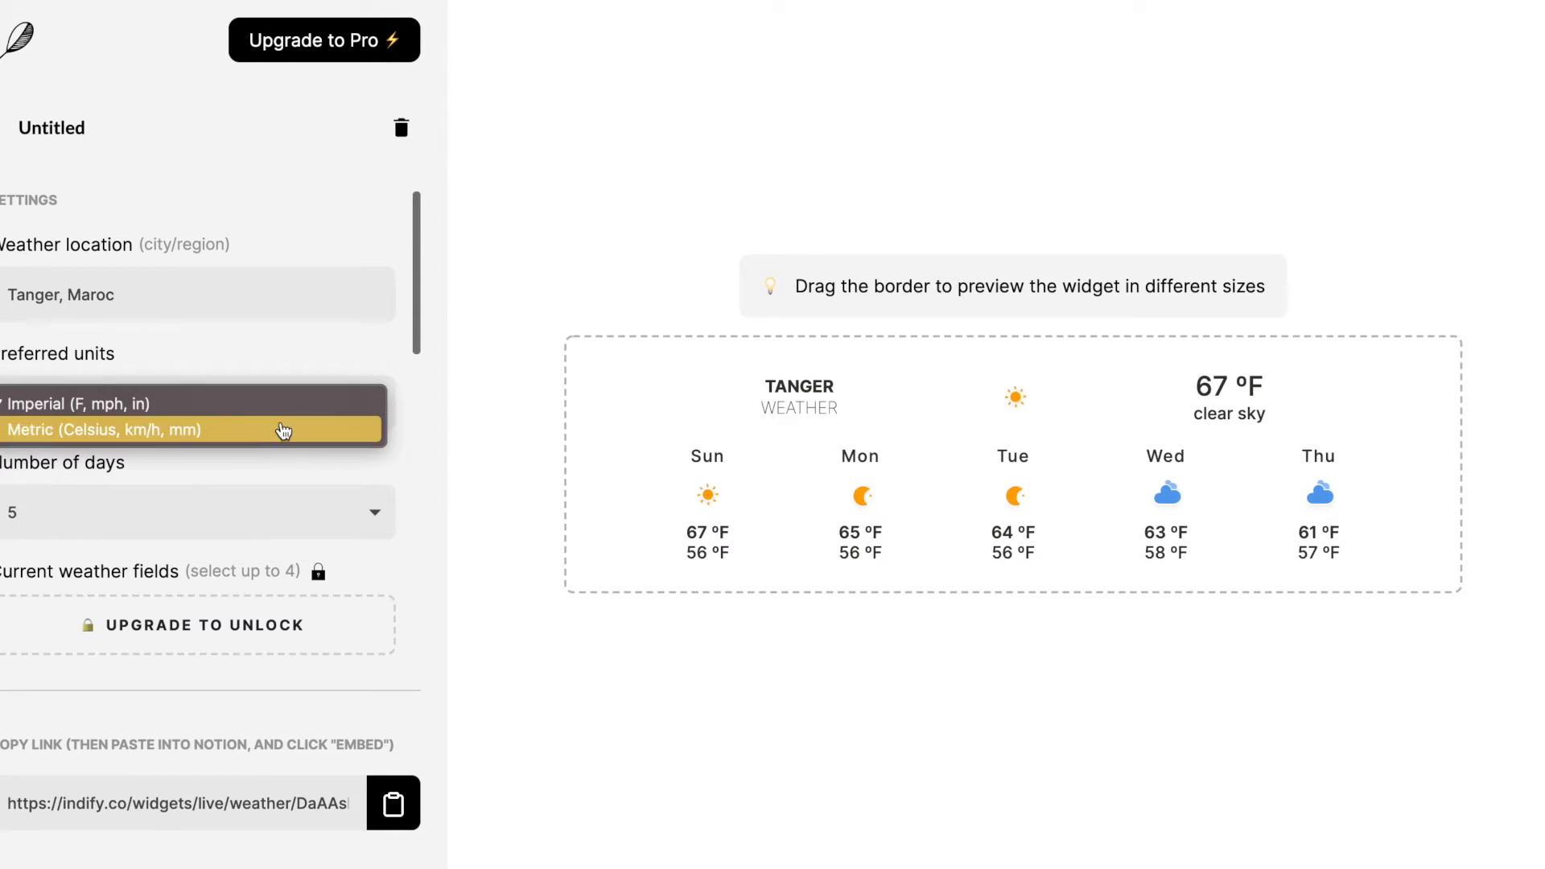
pyautogui.click(283, 431)
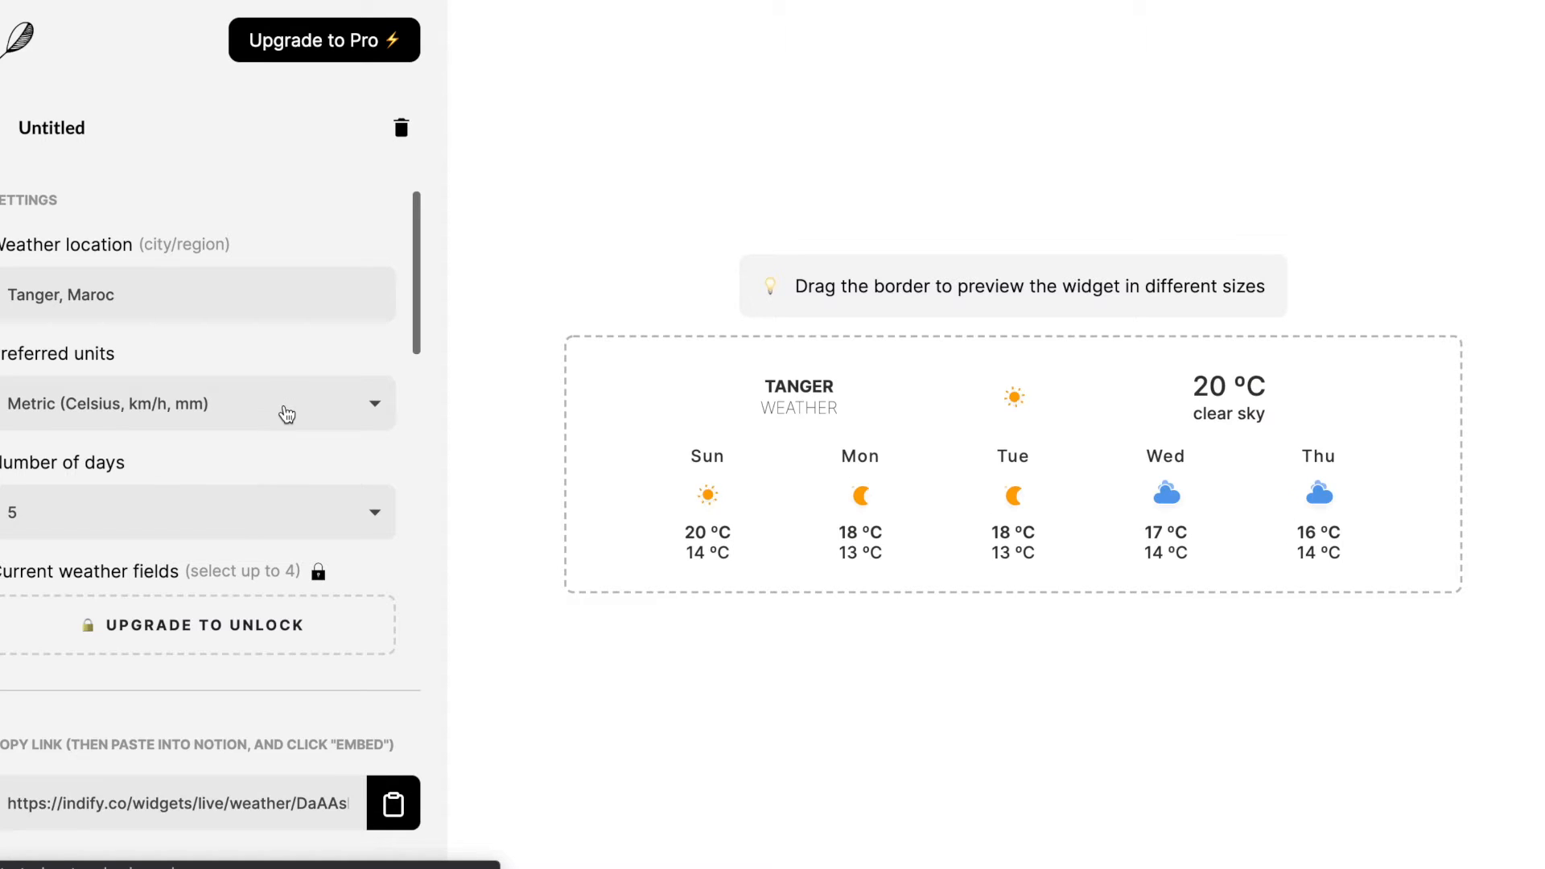
pyautogui.click(287, 412)
pyautogui.click(280, 405)
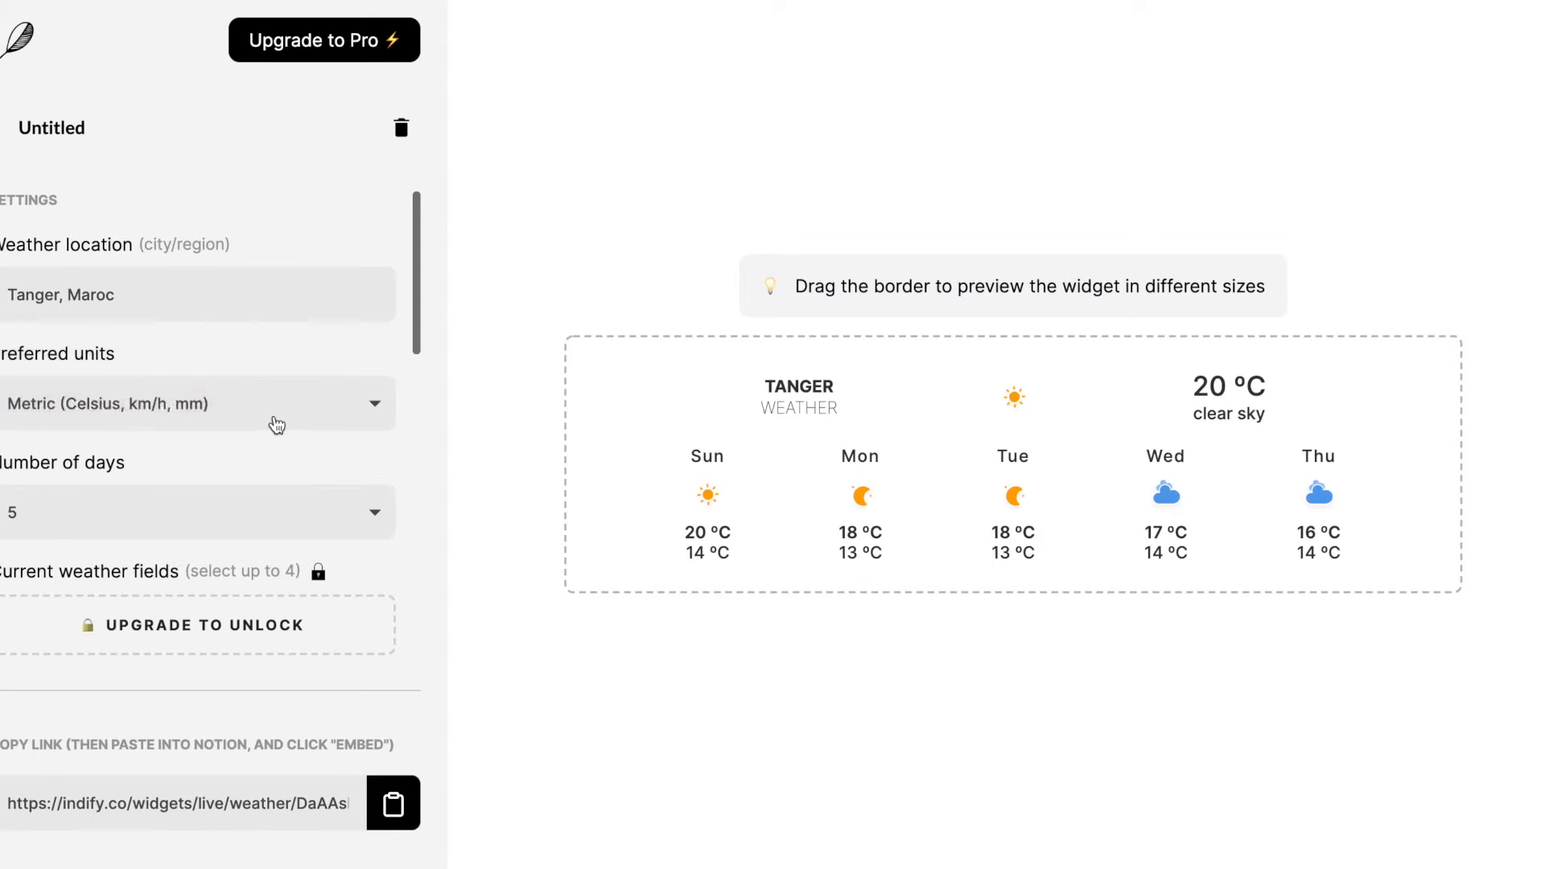
pyautogui.click(276, 422)
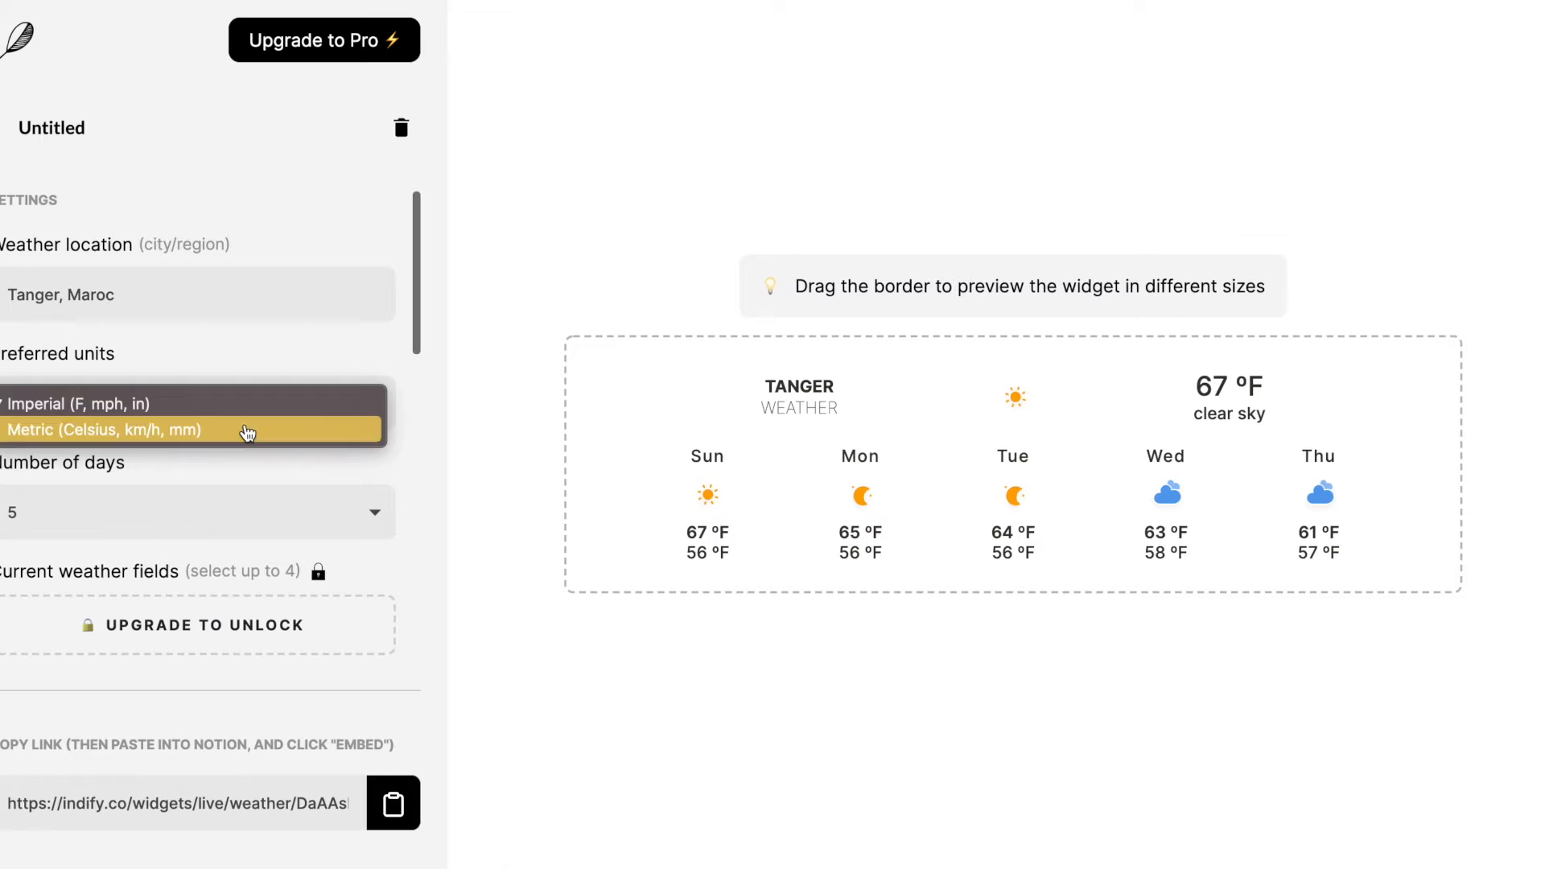
pyautogui.click(342, 431)
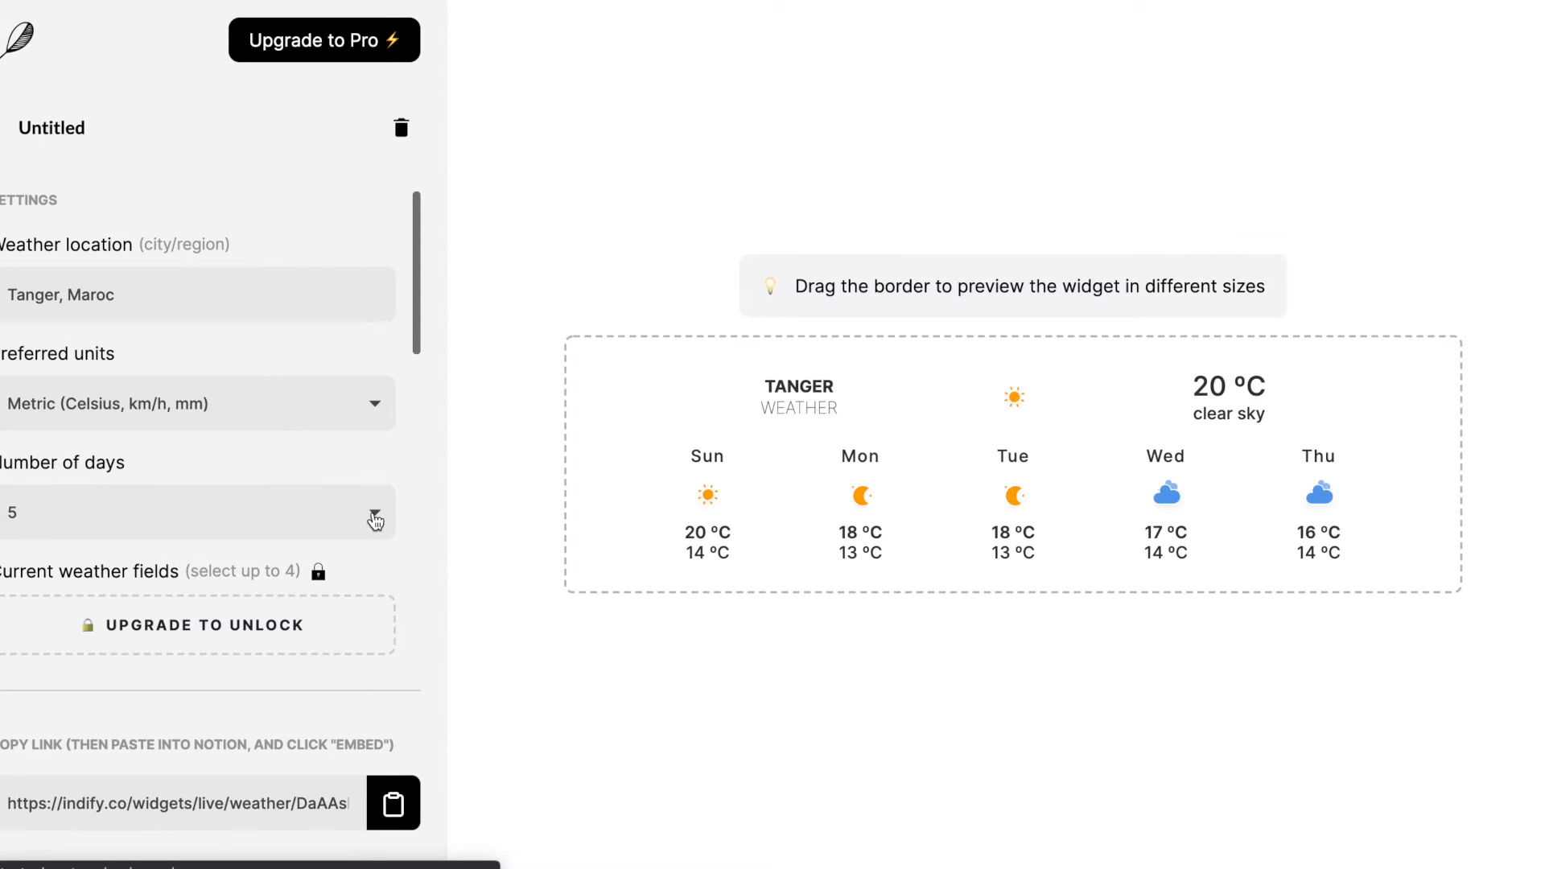
# - Set the number of forecast days to 3
pyautogui.click(374, 521)
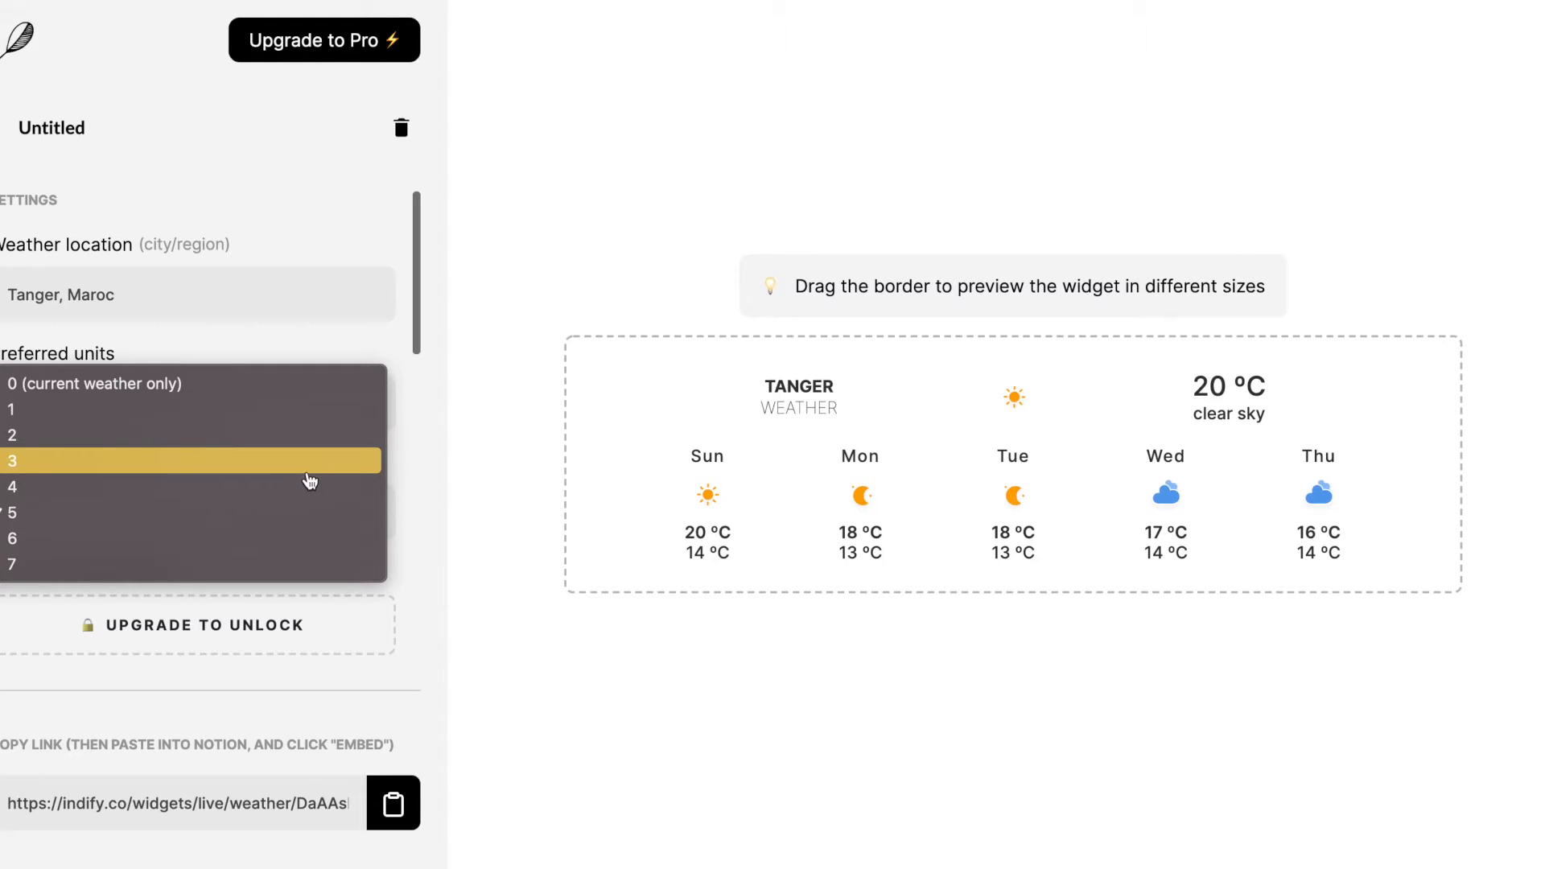
pyautogui.click(310, 481)
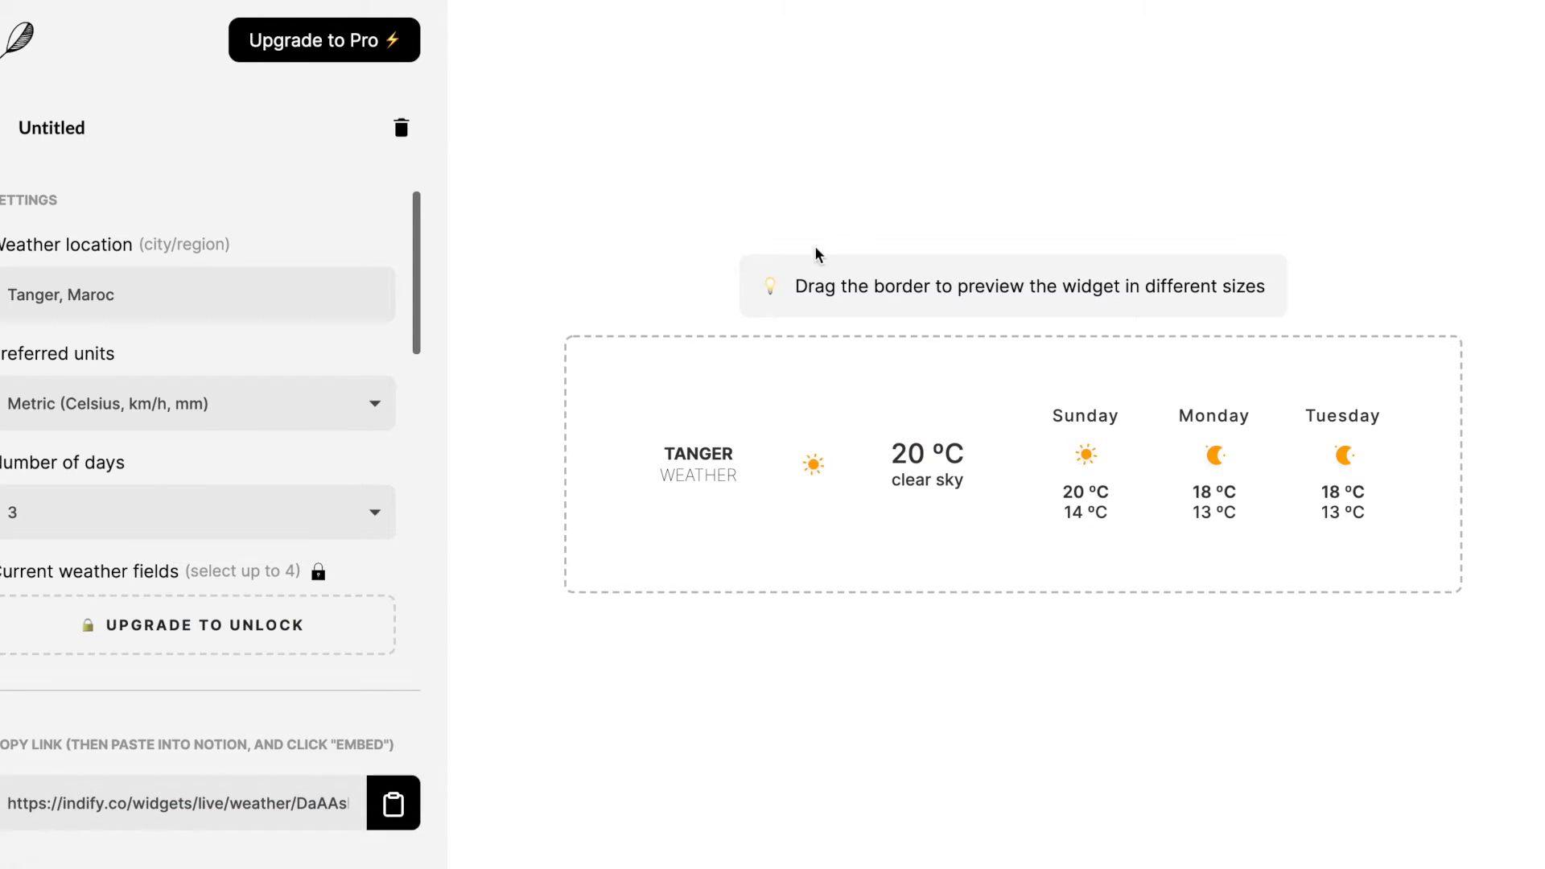
pyautogui.click(674, 852)
# - Turn on greyscale icons in the weather widget's style settings
pyautogui.scroll(-5, 274, 462)
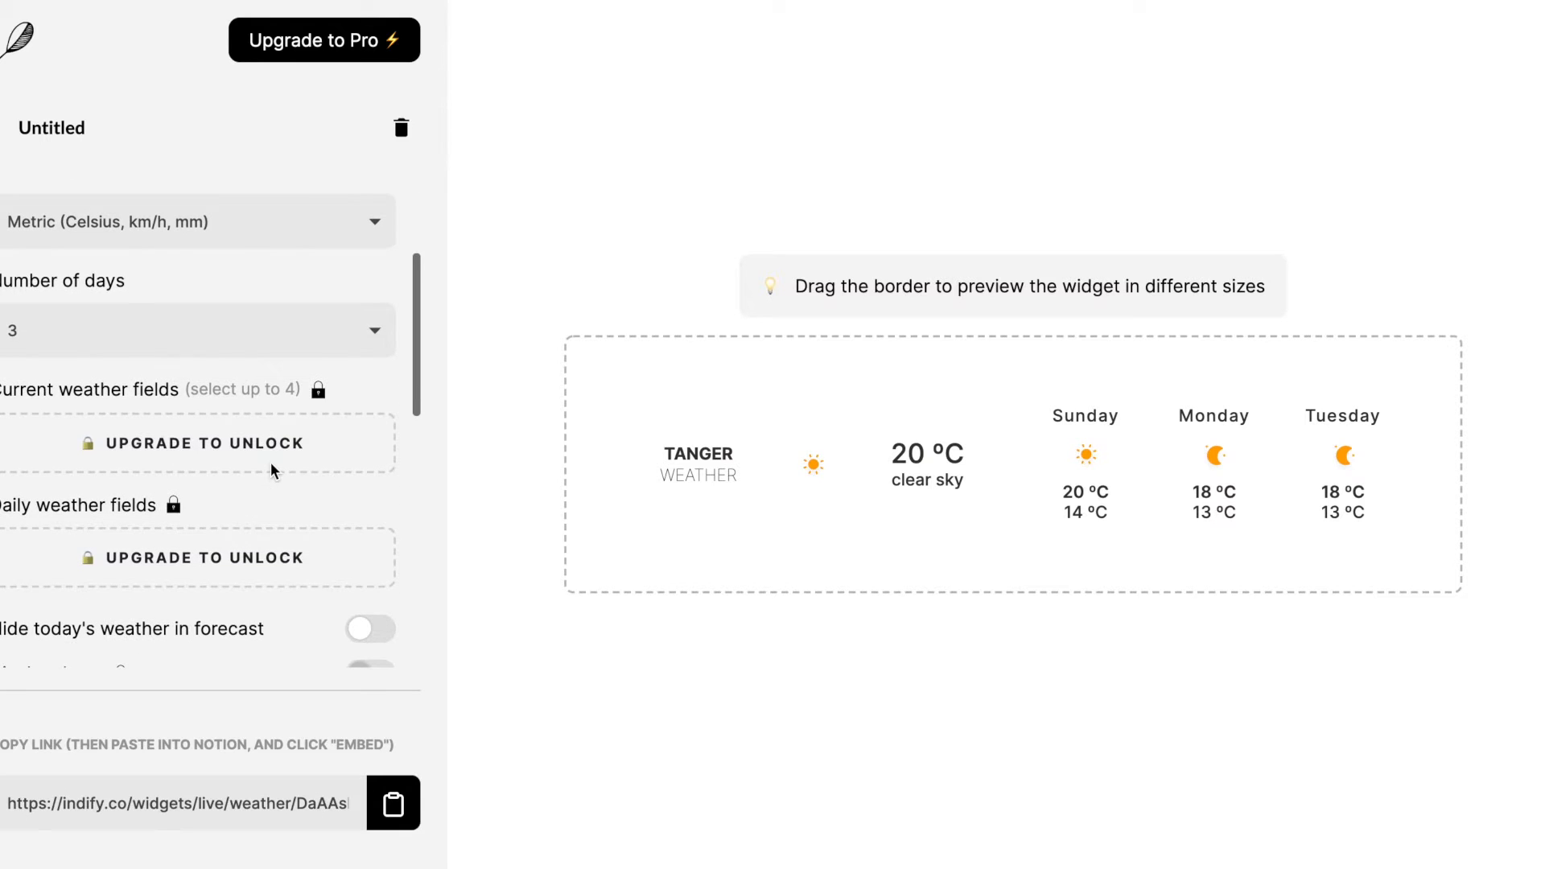
pyautogui.scroll(-5, 273, 471)
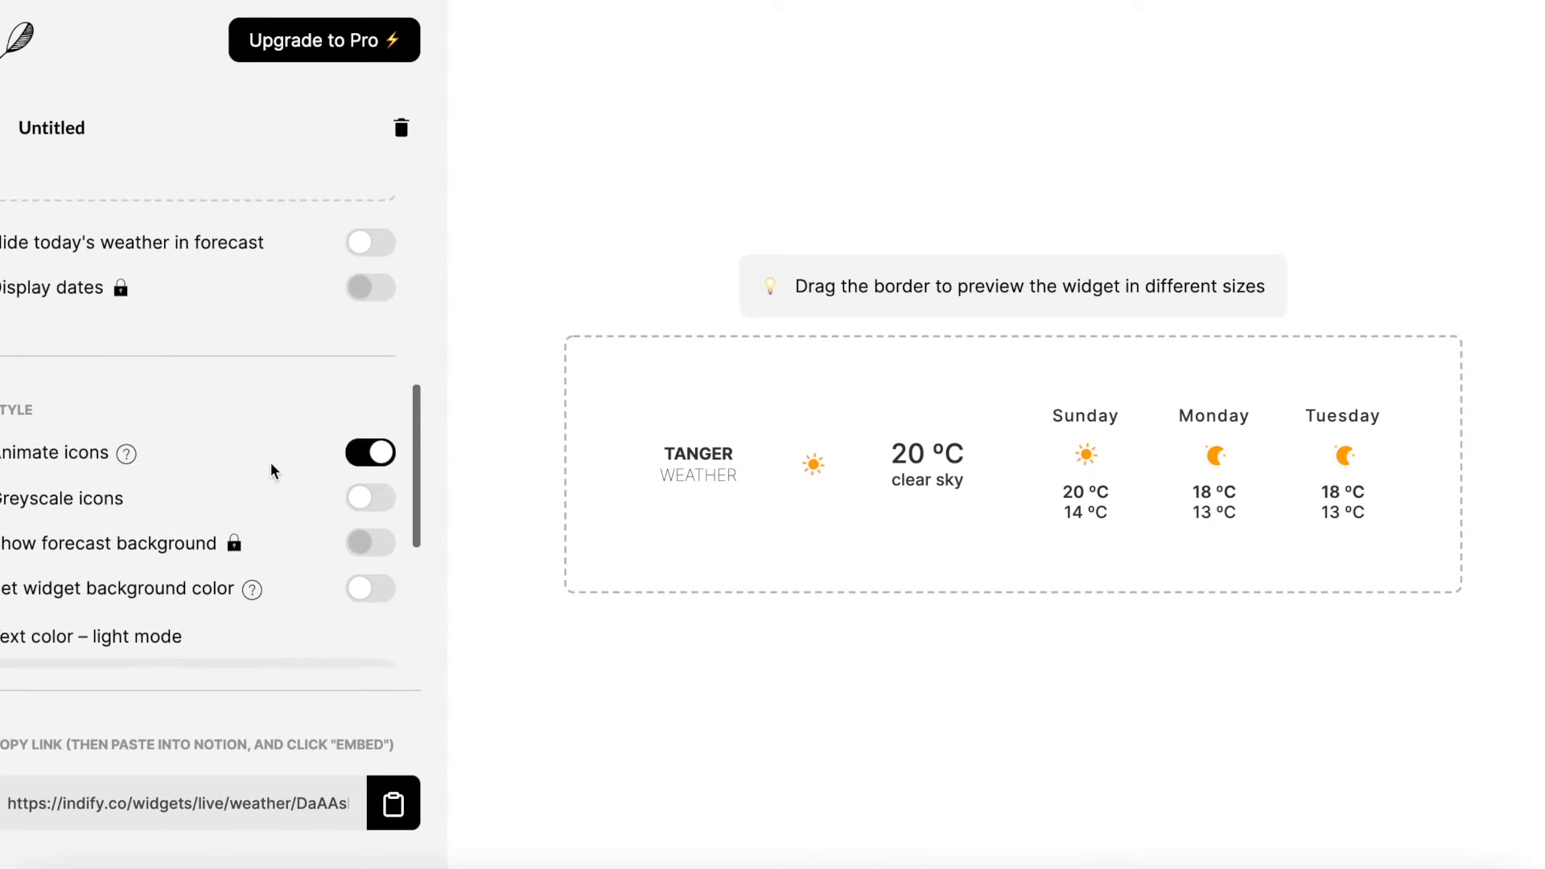
pyautogui.scroll(-2, 274, 471)
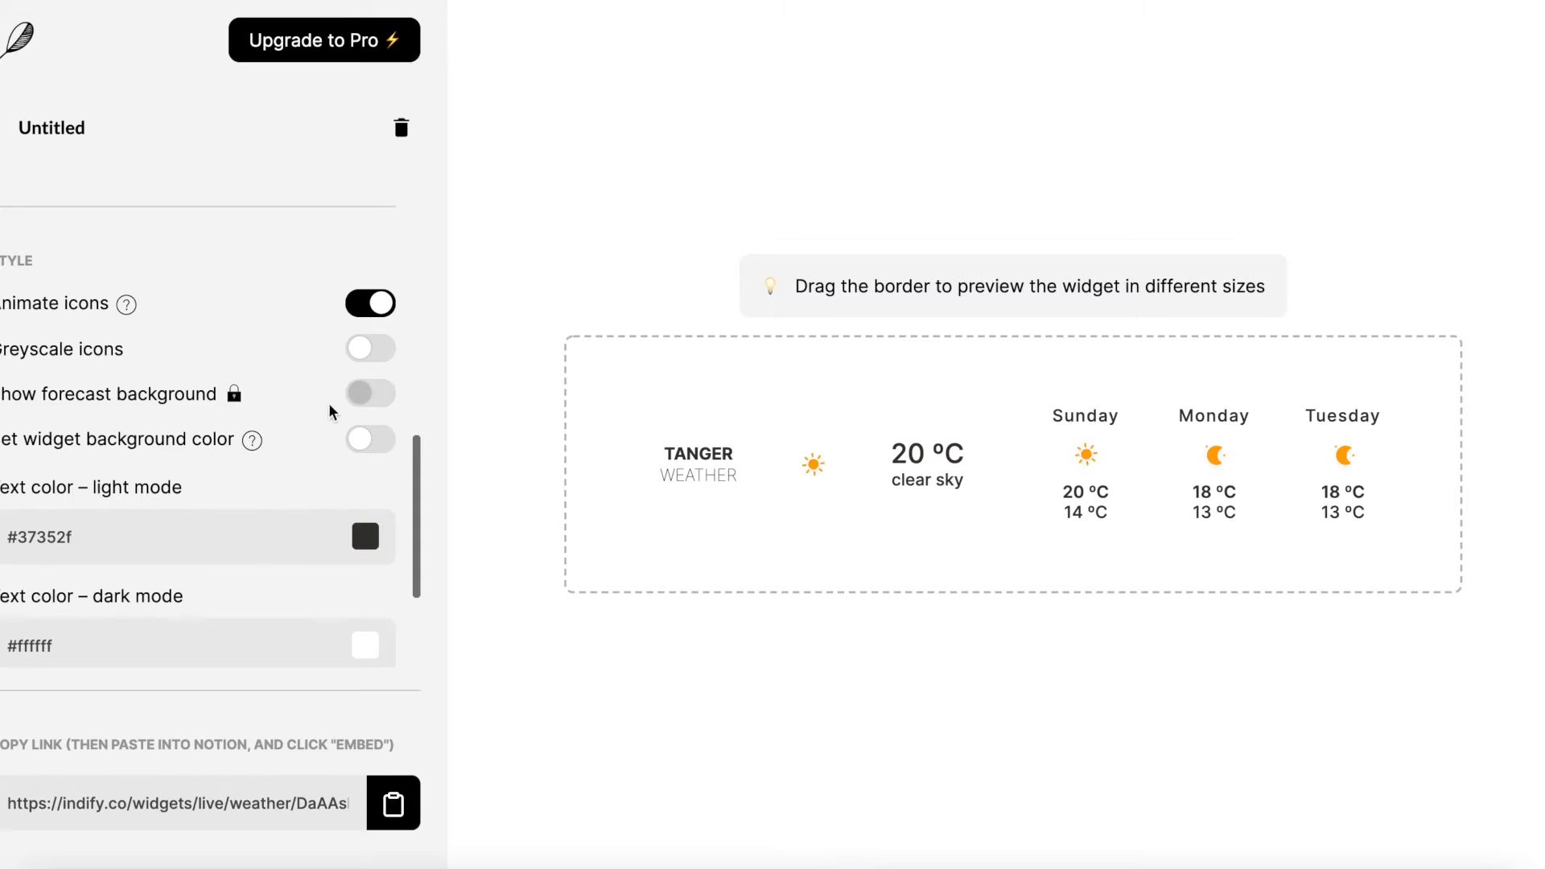
pyautogui.click(375, 355)
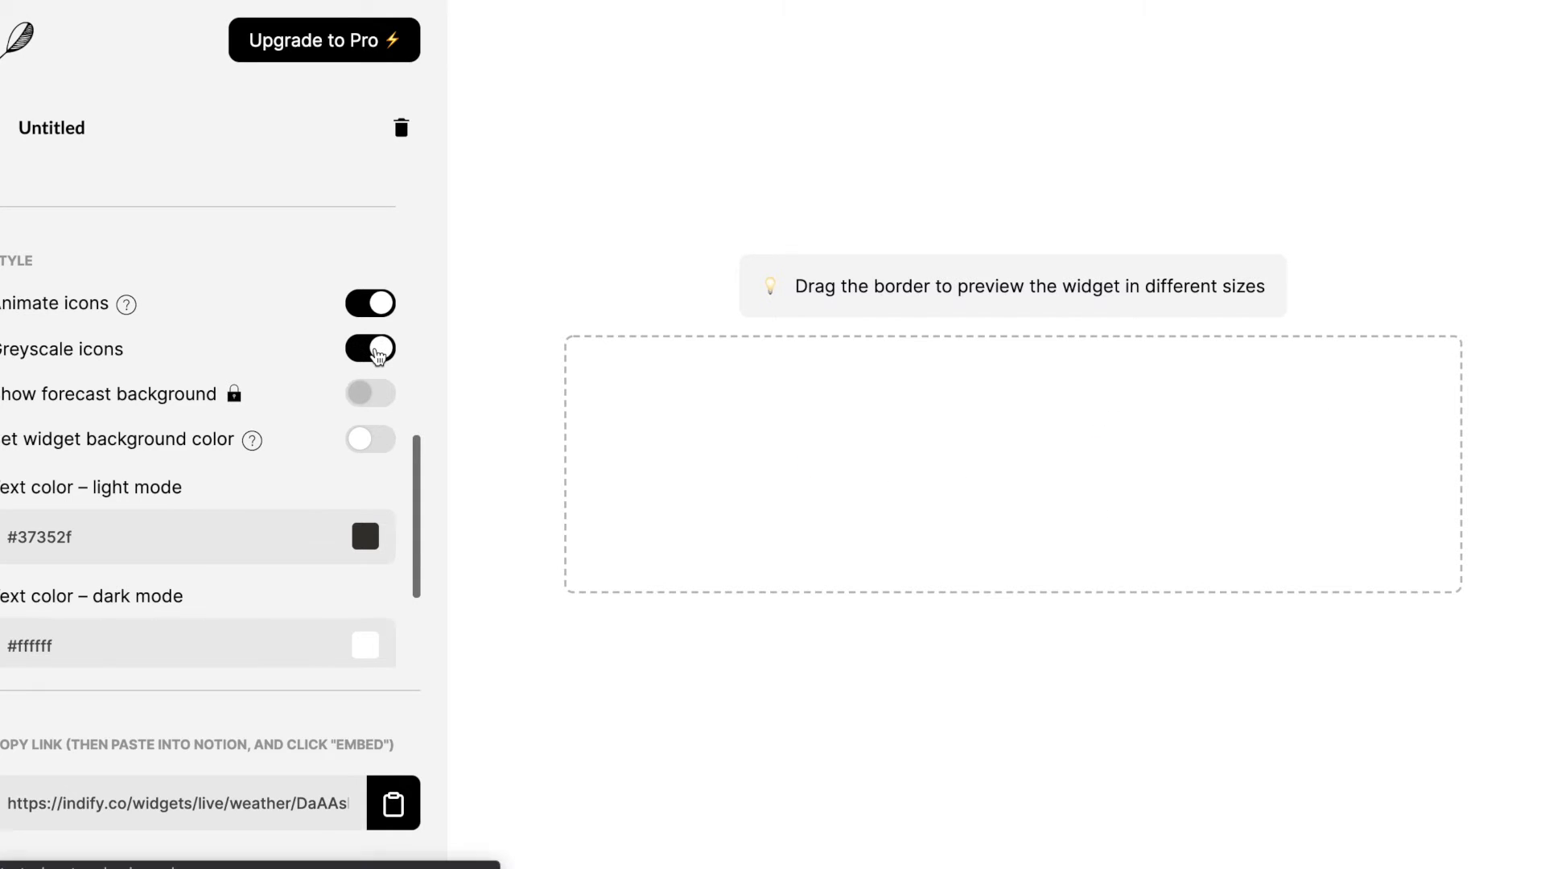
# - Turn off greyscale icons and look over the text color options in the weather widget's style settings
pyautogui.click(376, 355)
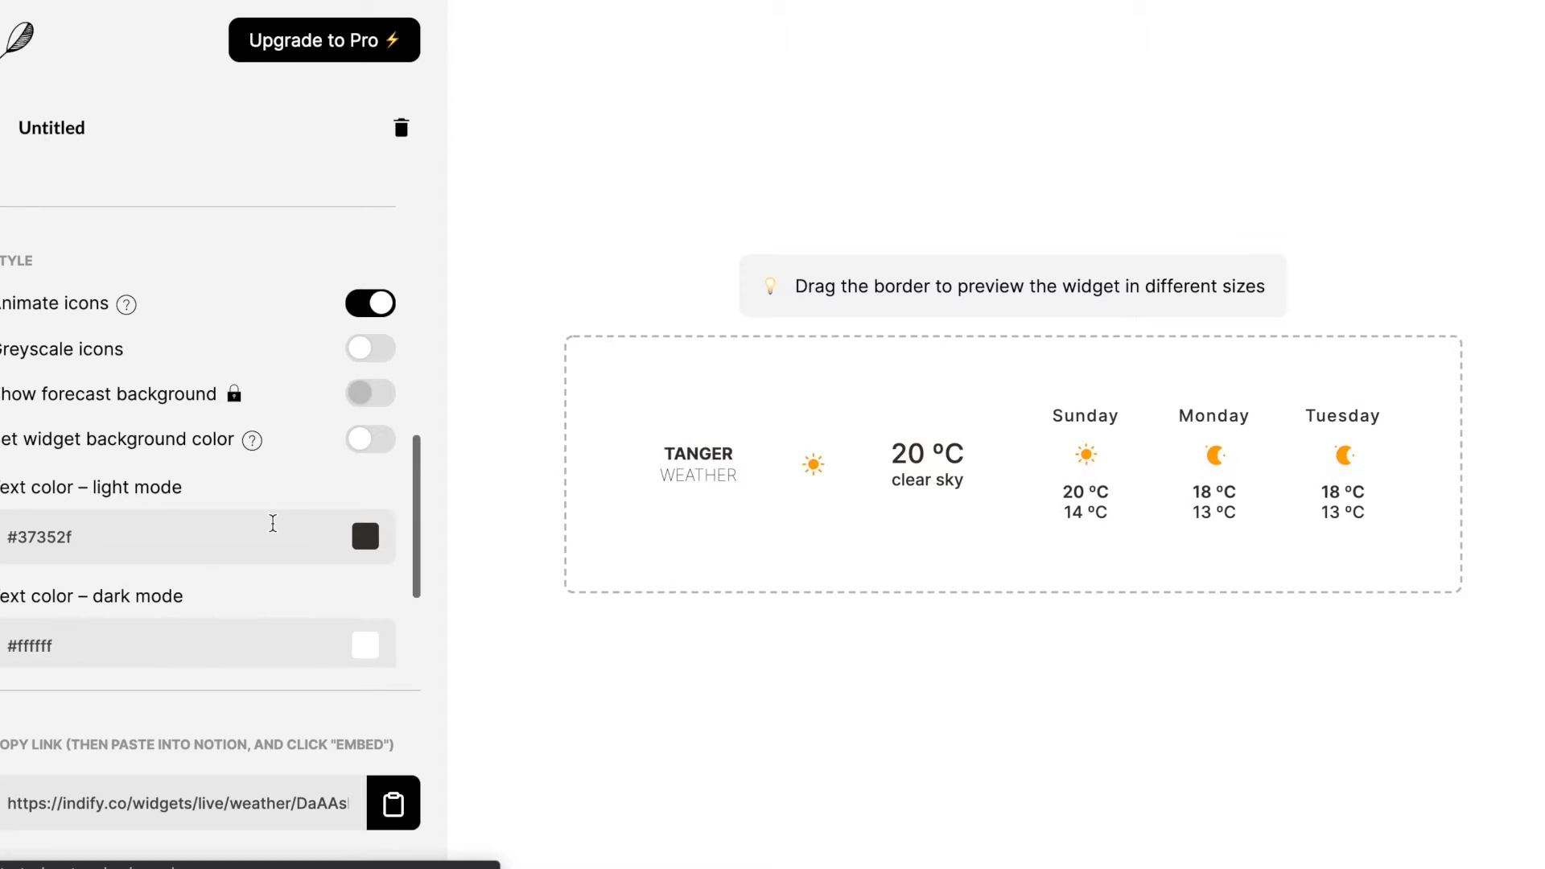
pyautogui.scroll(-3, 272, 523)
pyautogui.click(366, 370)
pyautogui.click(341, 461)
pyautogui.scroll(-1, 343, 483)
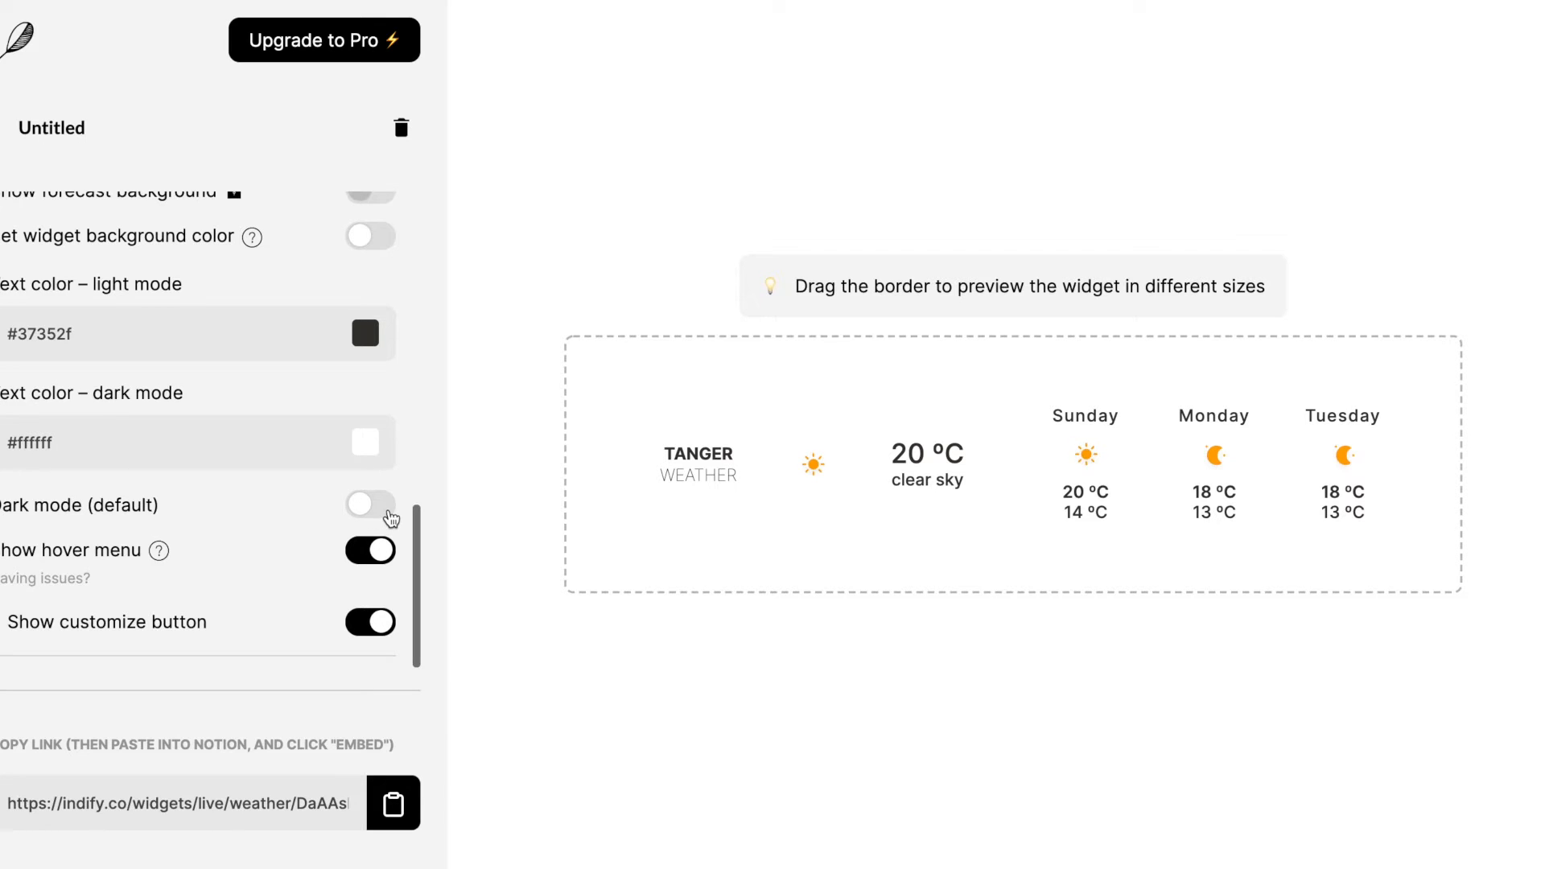
# - Preview the weather widget in dark mode and turn the dark mode default back off
pyautogui.click(391, 517)
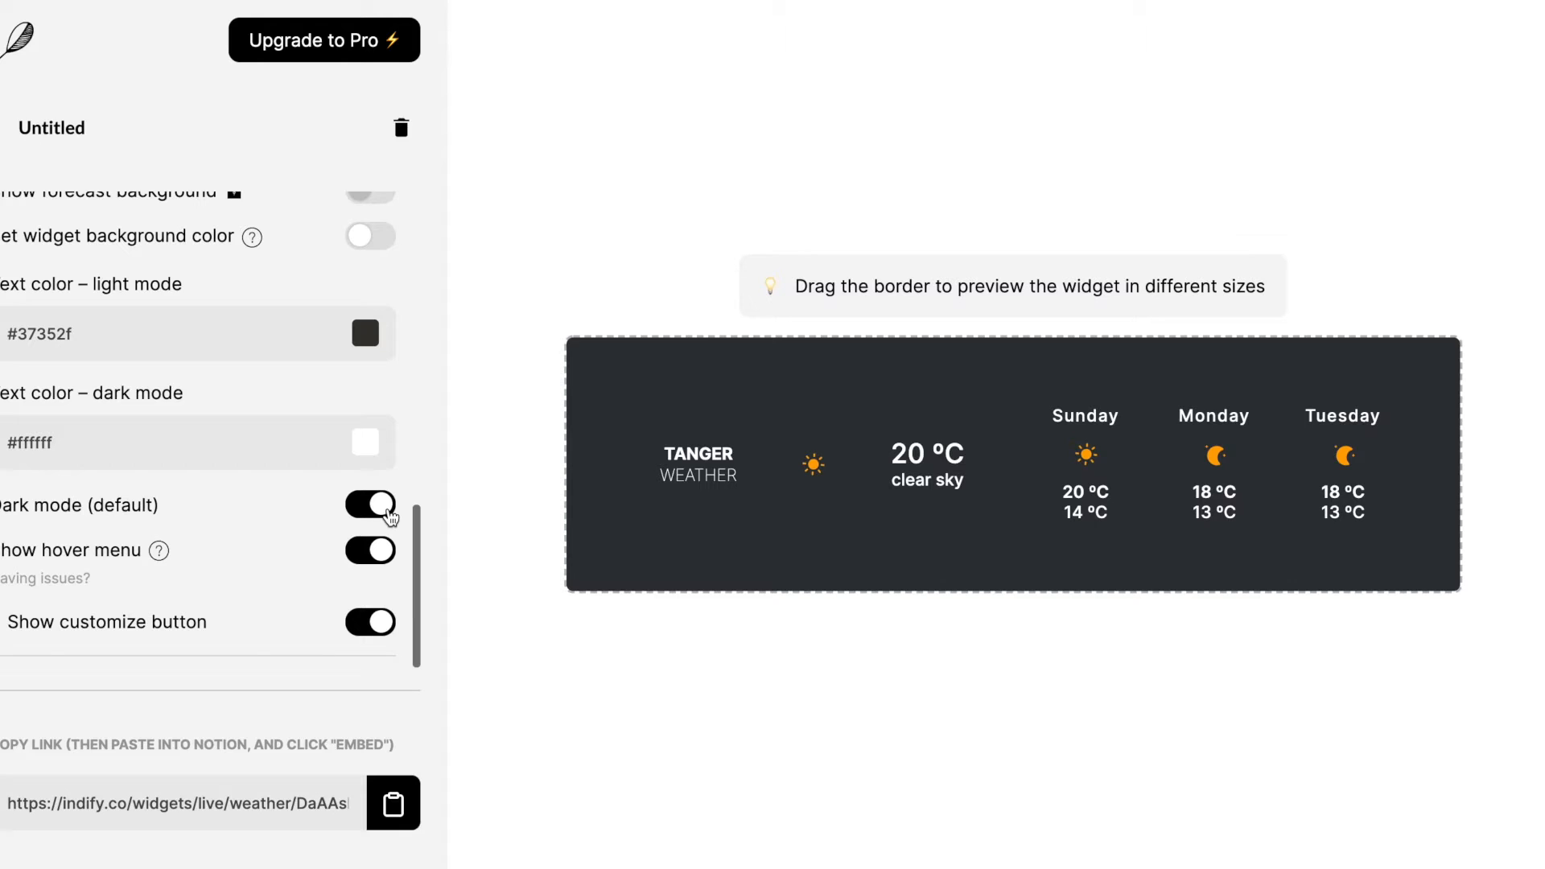
pyautogui.click(391, 517)
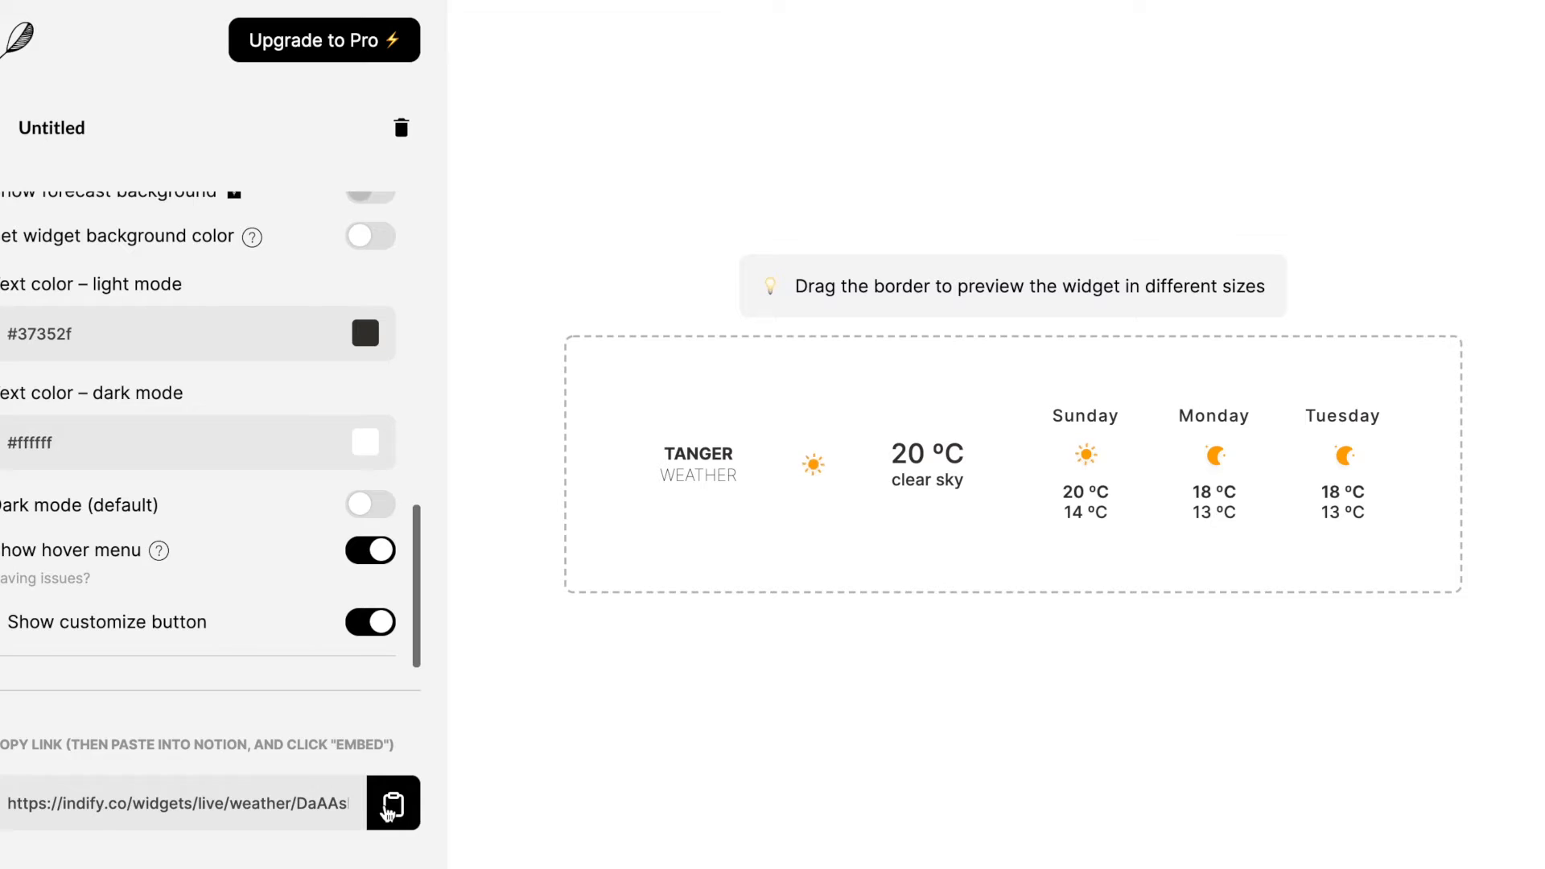
# - Embed the weather widget's copied link under Today's weather in the Notion dashboard and widen the embed to the full column
pyautogui.click(391, 806)
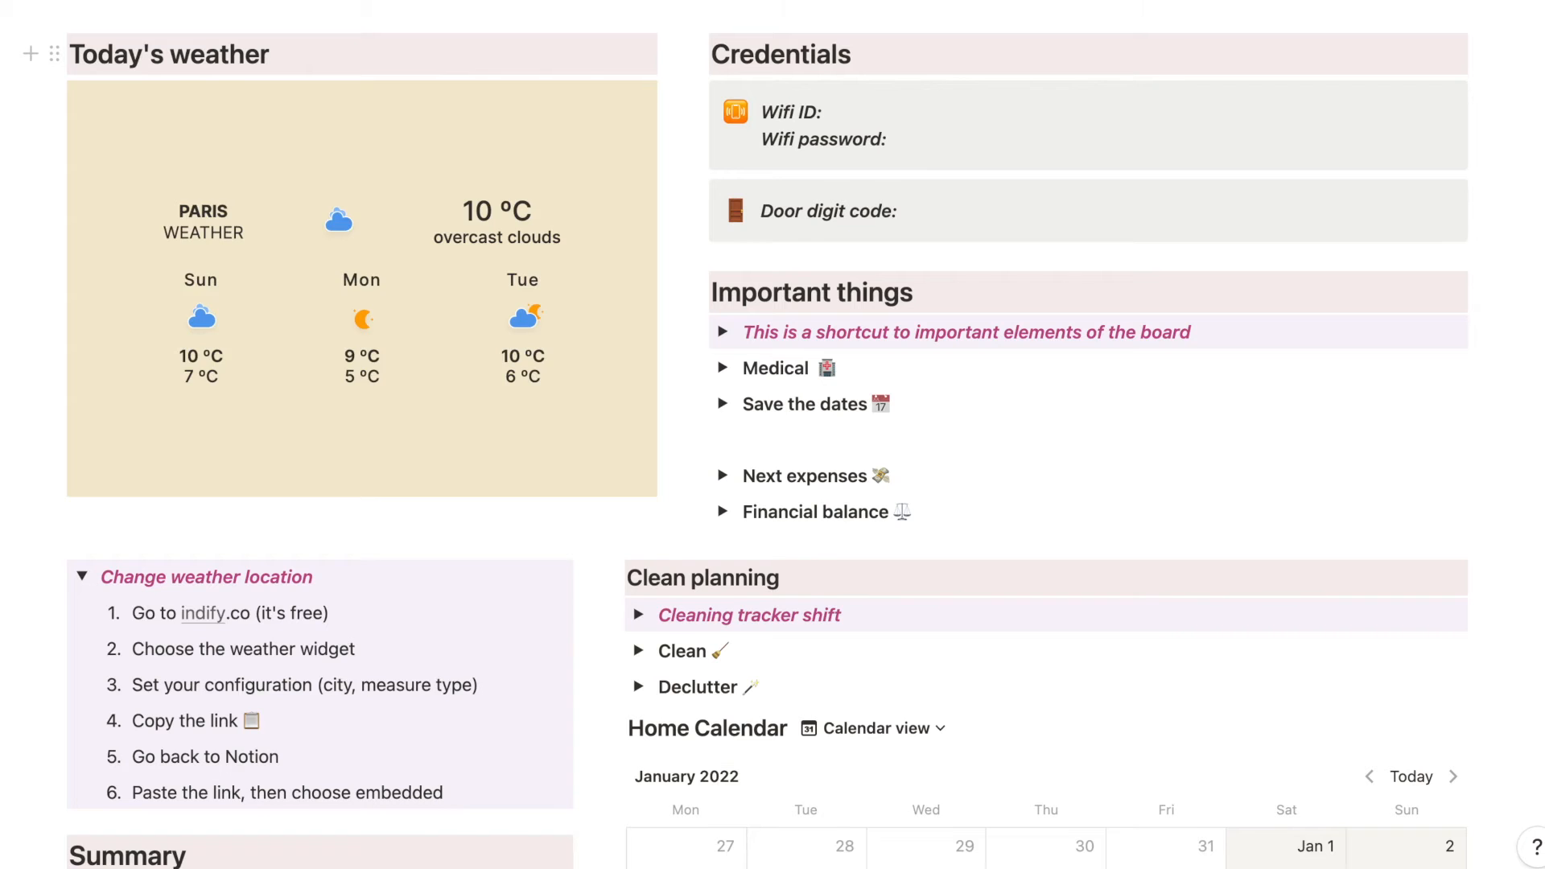
pyautogui.press('Return')
pyautogui.press('super+v')
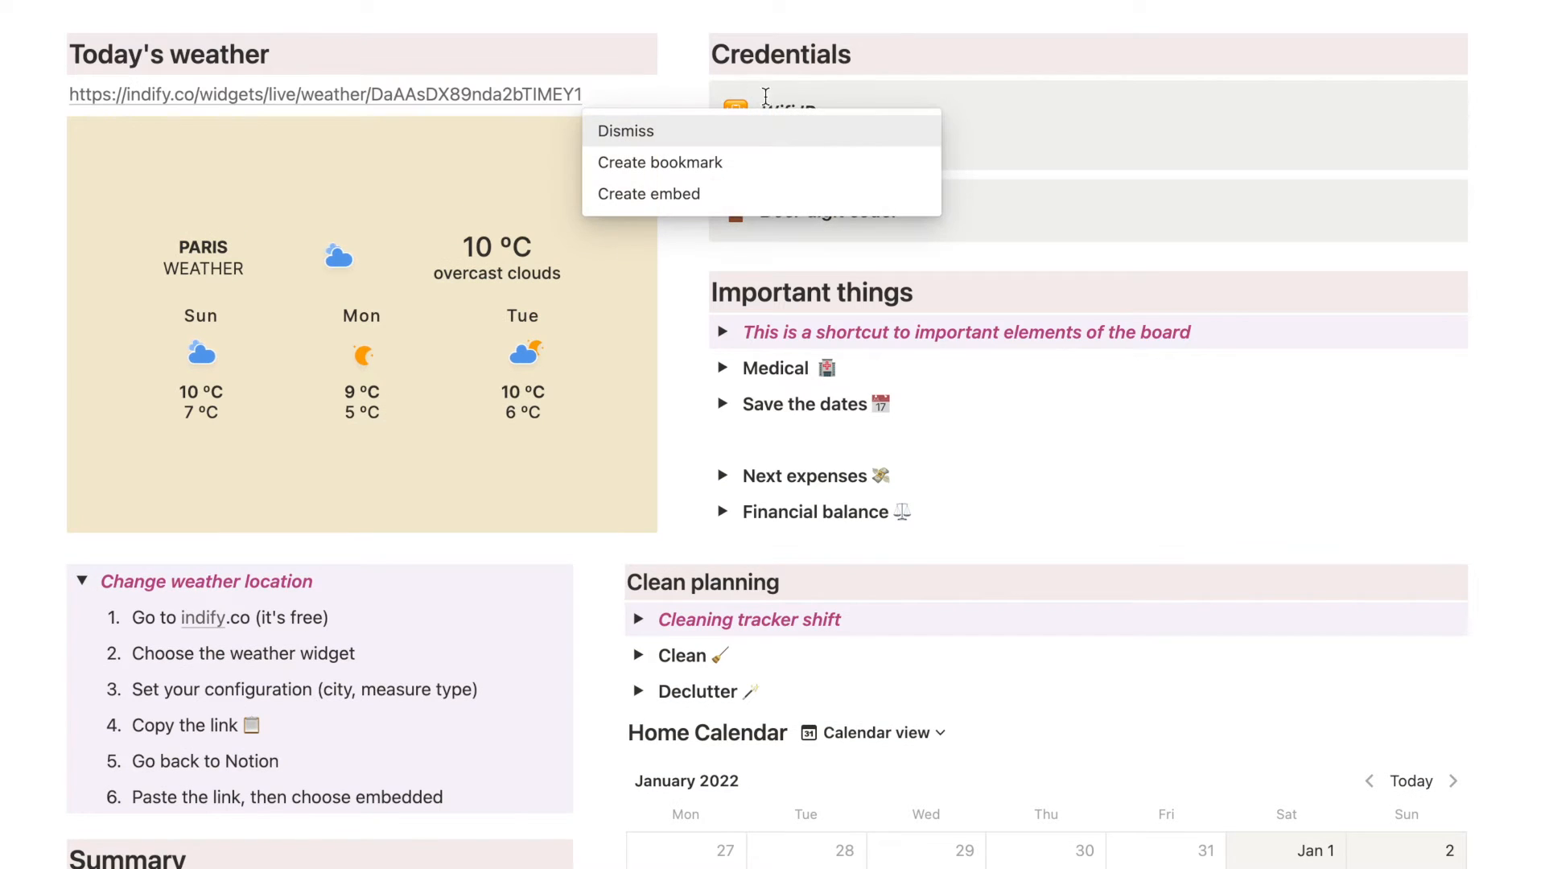
pyautogui.click(739, 195)
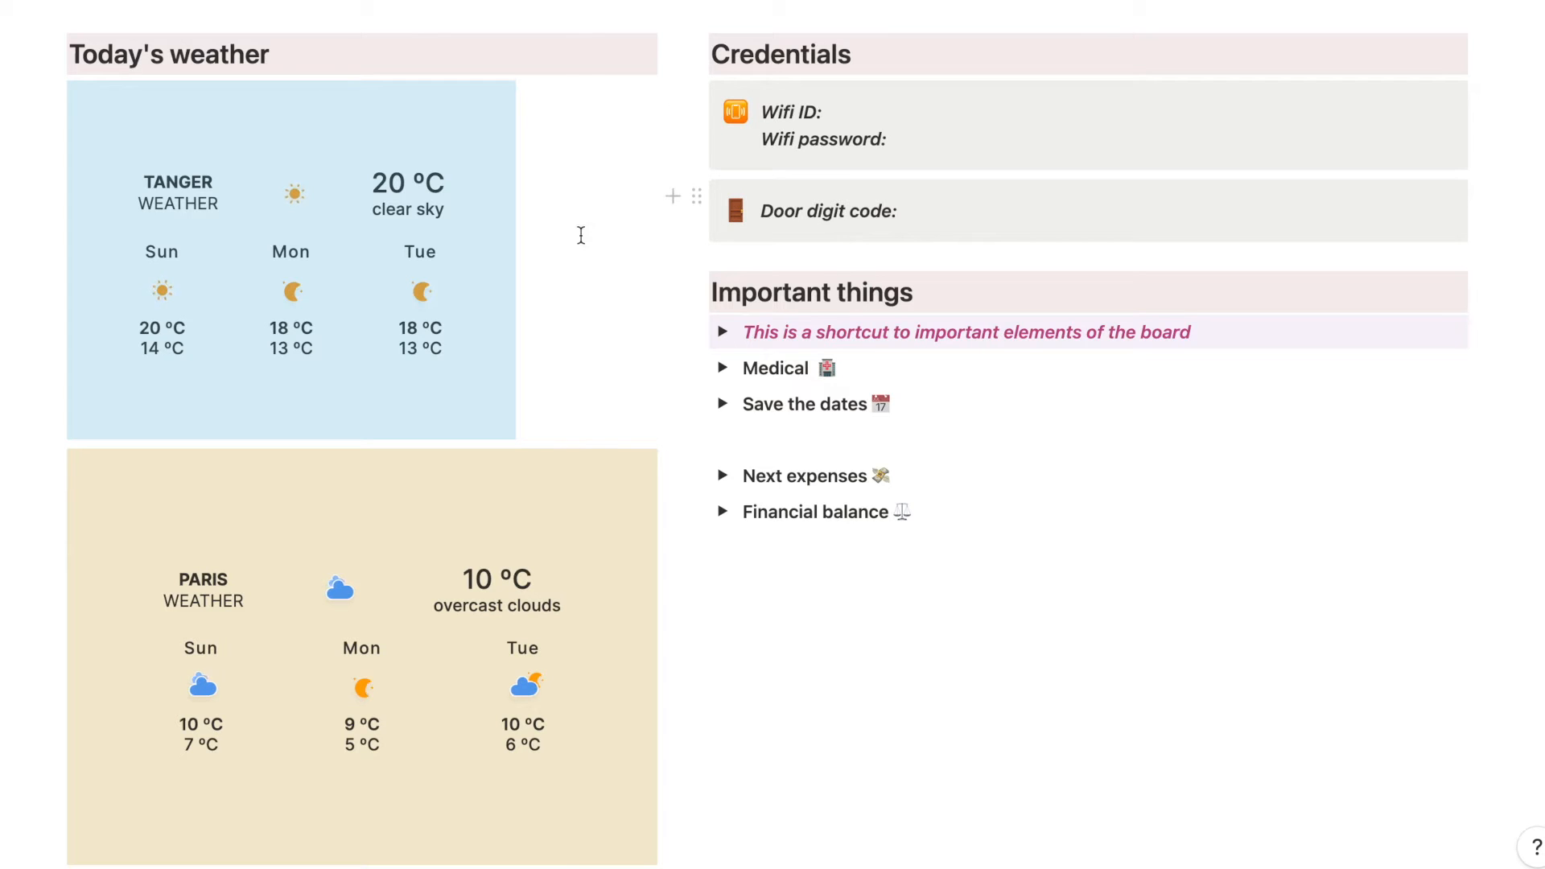
pyautogui.moveTo(472, 252)
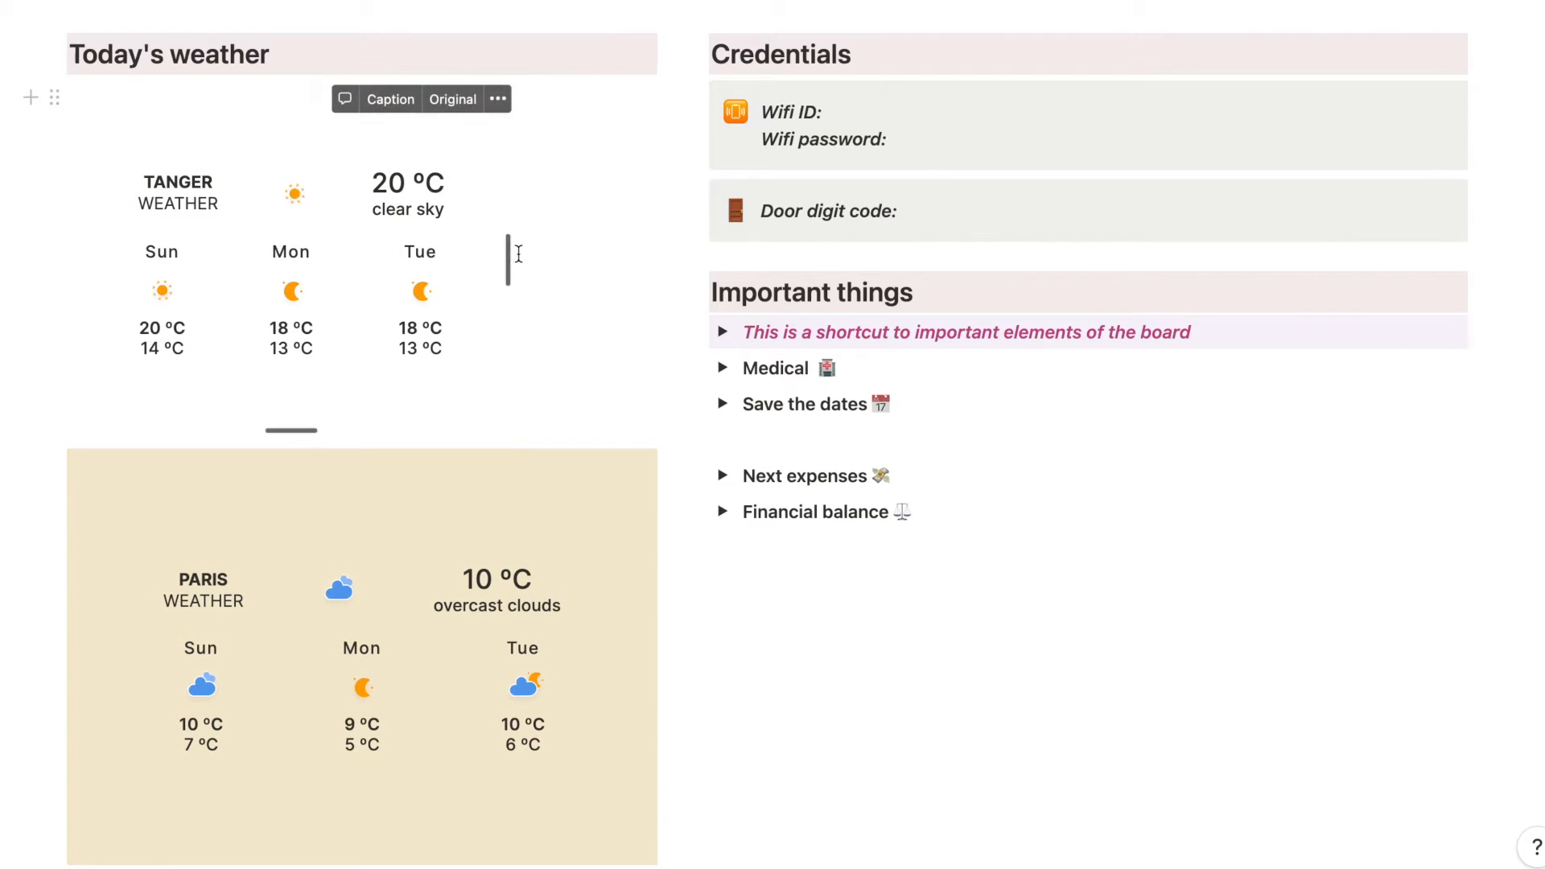
pyautogui.moveTo(511, 252); pyautogui.dragTo(652, 253)
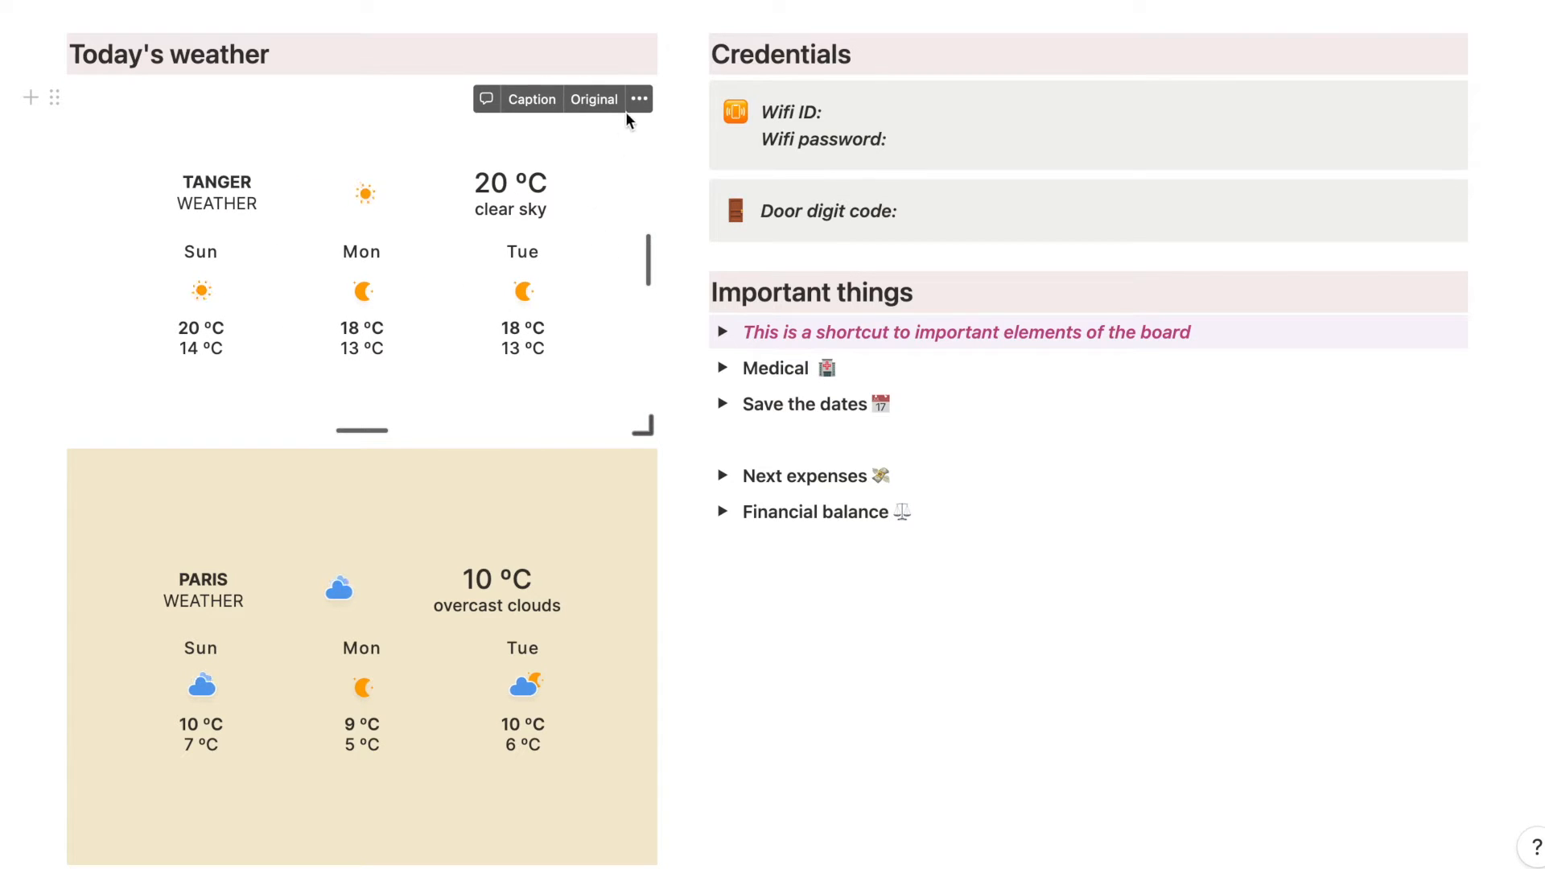
# - Expand the shortcut explanation under Important things and read through its instructions and Blaze Tips
pyautogui.scroll(-3, 692, 127)
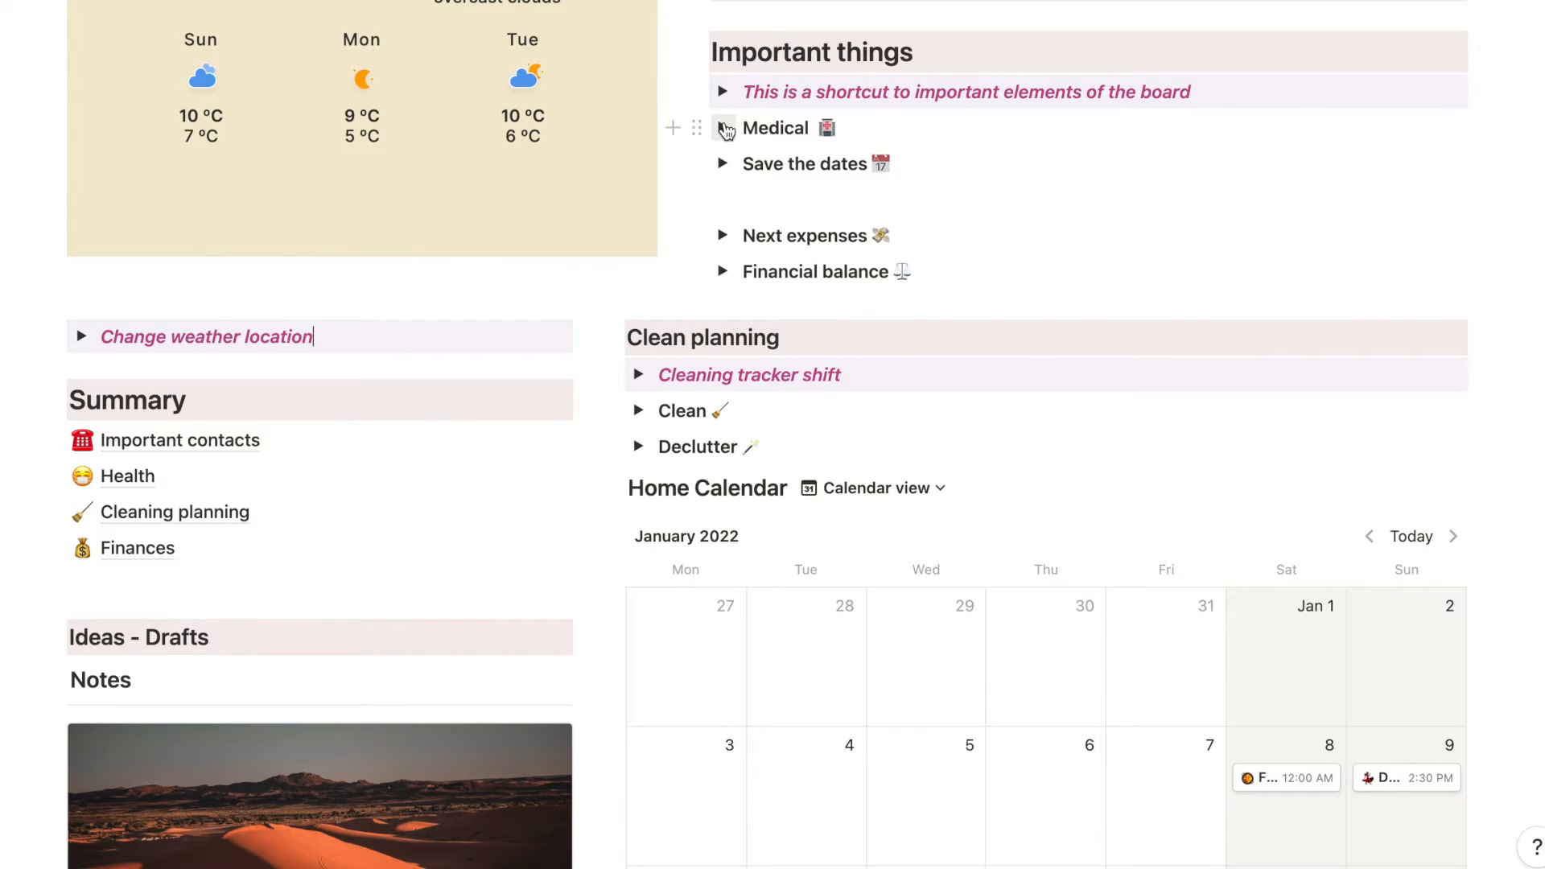
pyautogui.click(723, 92)
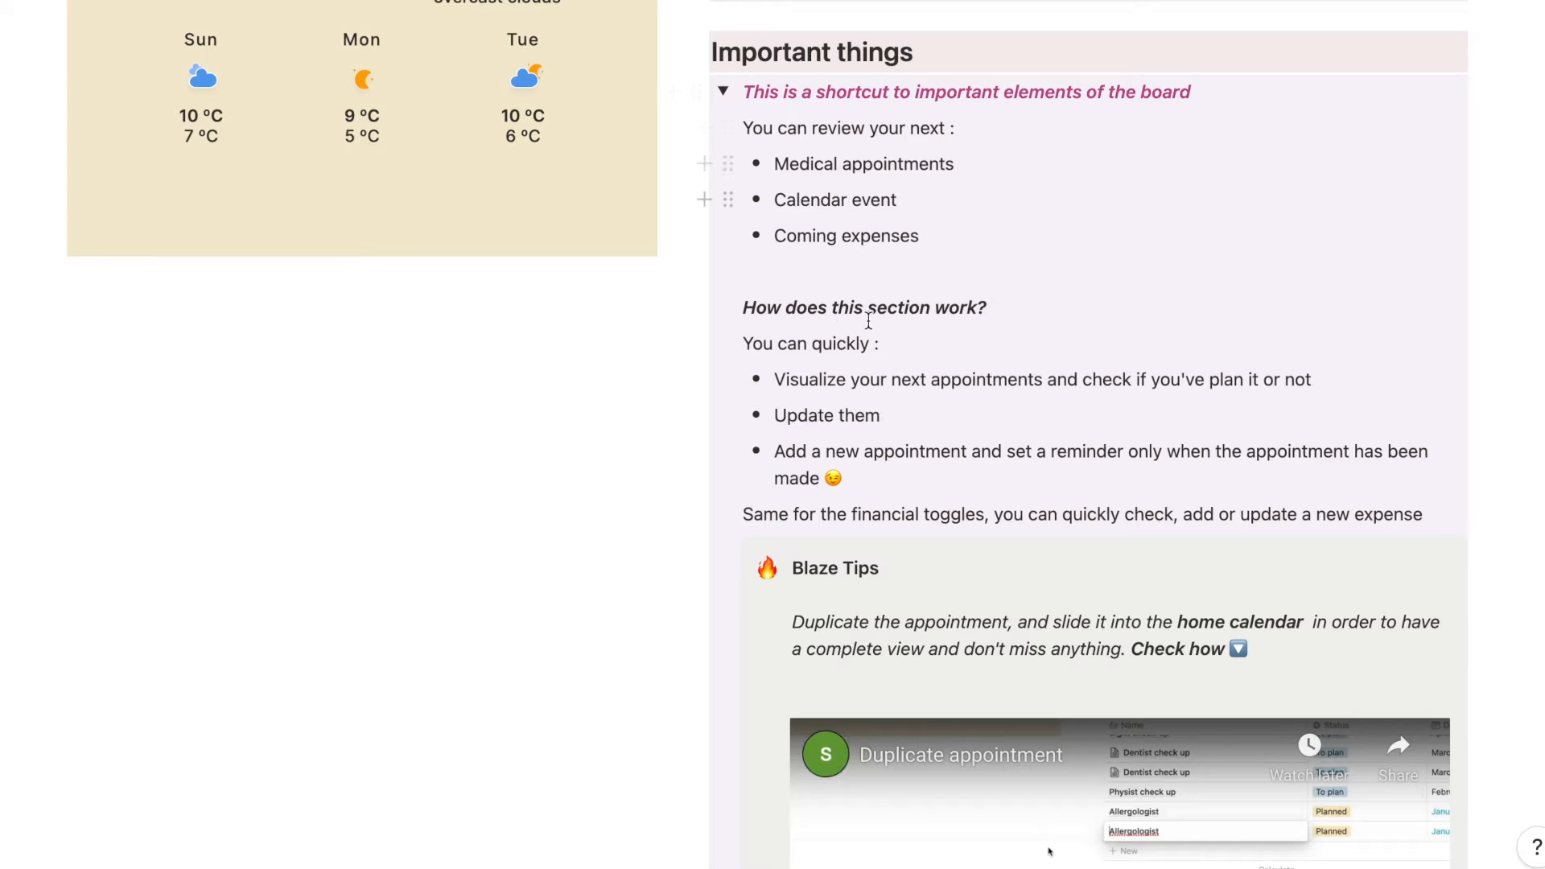
pyautogui.scroll(-3, 872, 392)
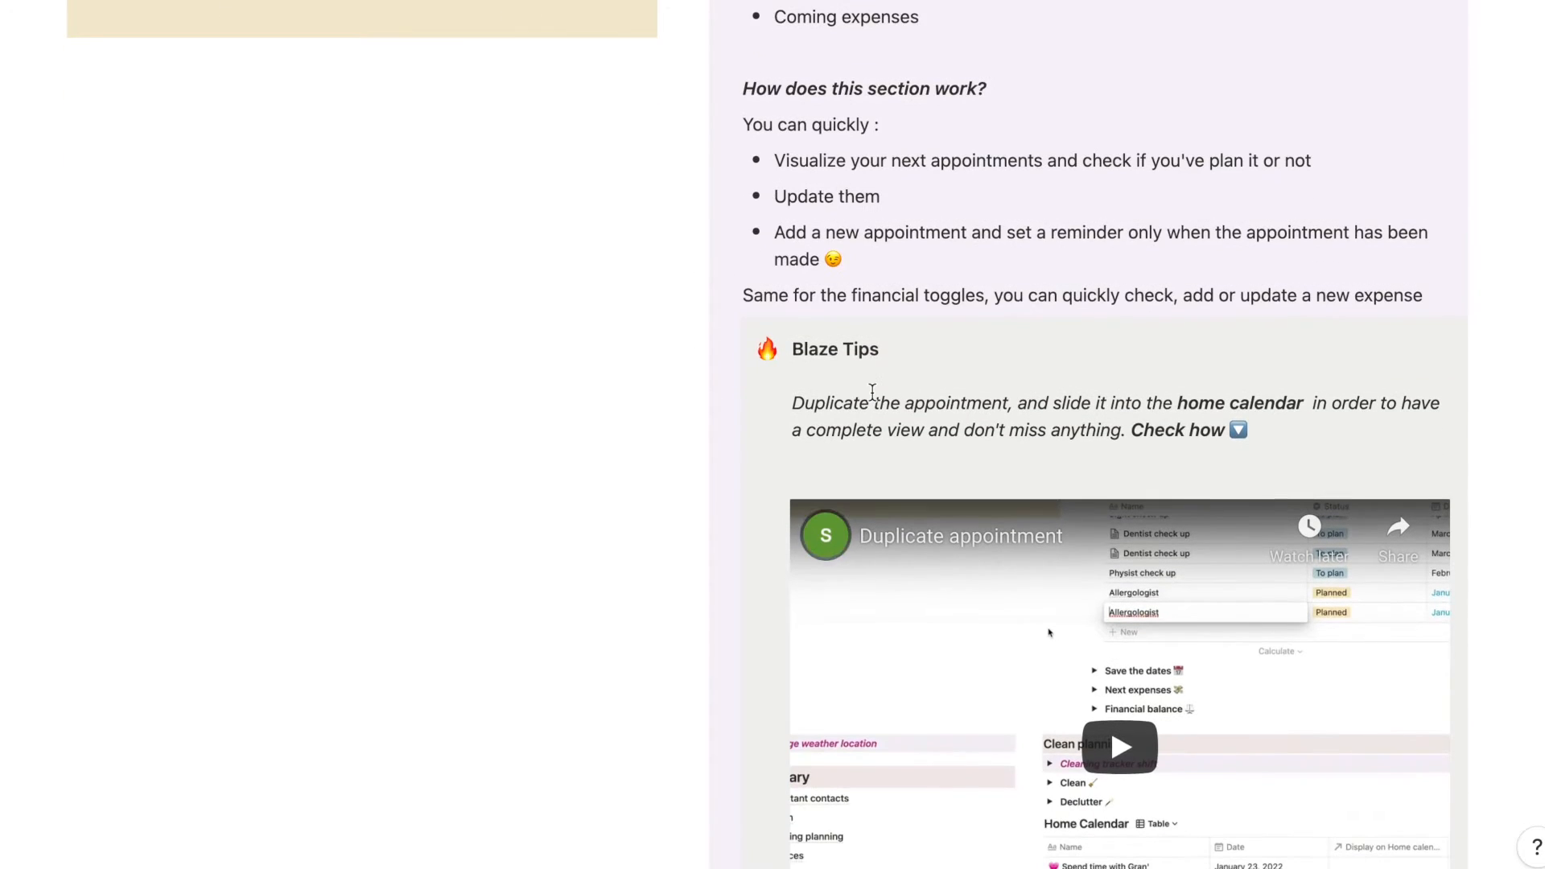
pyautogui.scroll(-4, 872, 393)
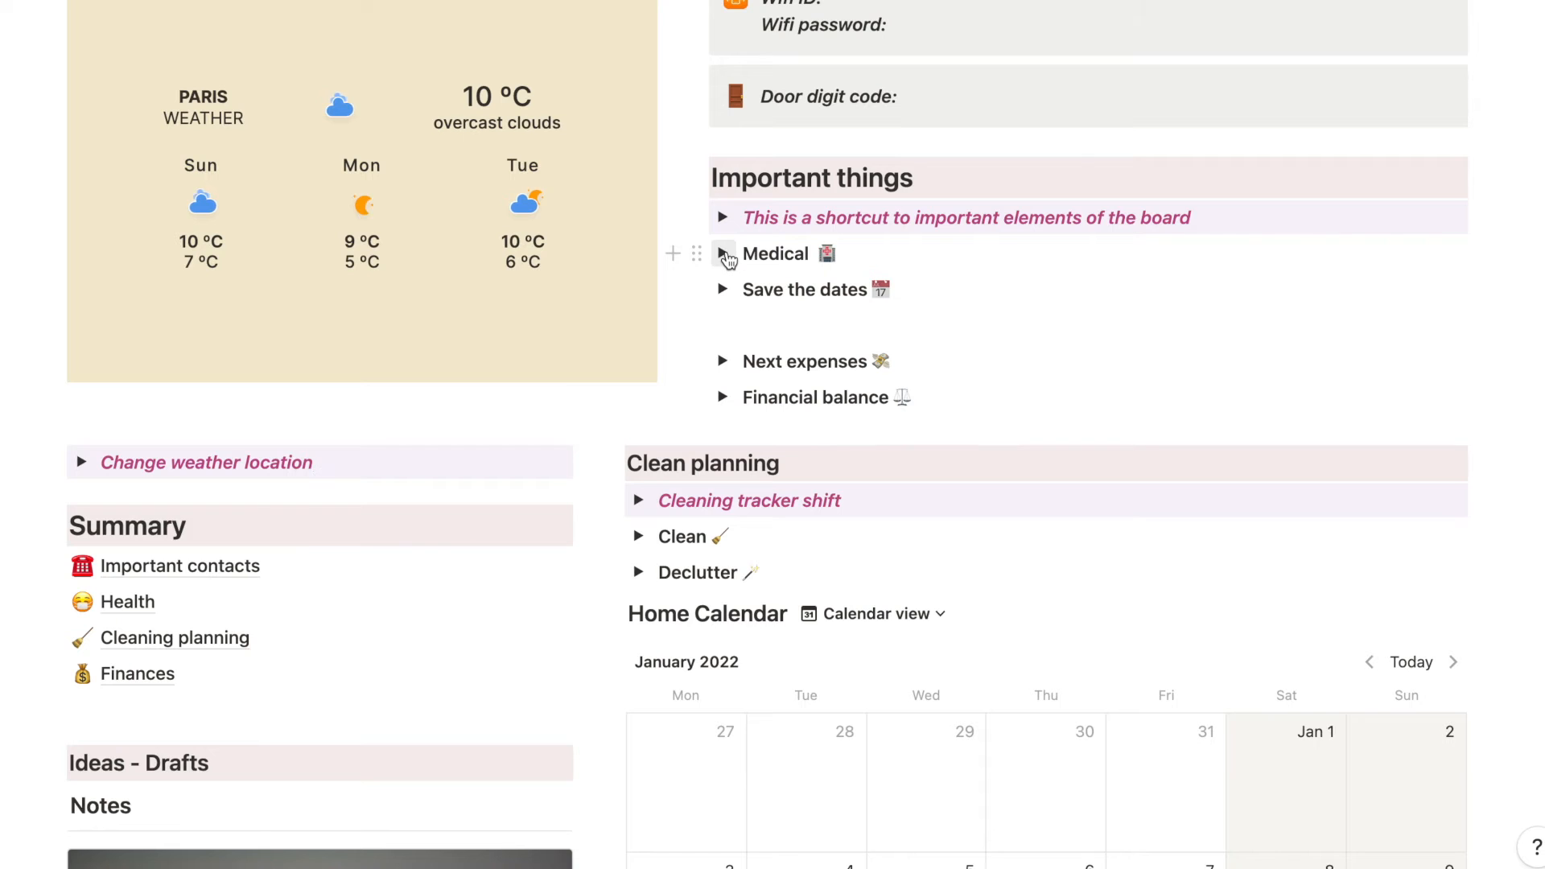
# - Expand the Medical toggle and look across the columns of the Medical appointments table
pyautogui.click(722, 254)
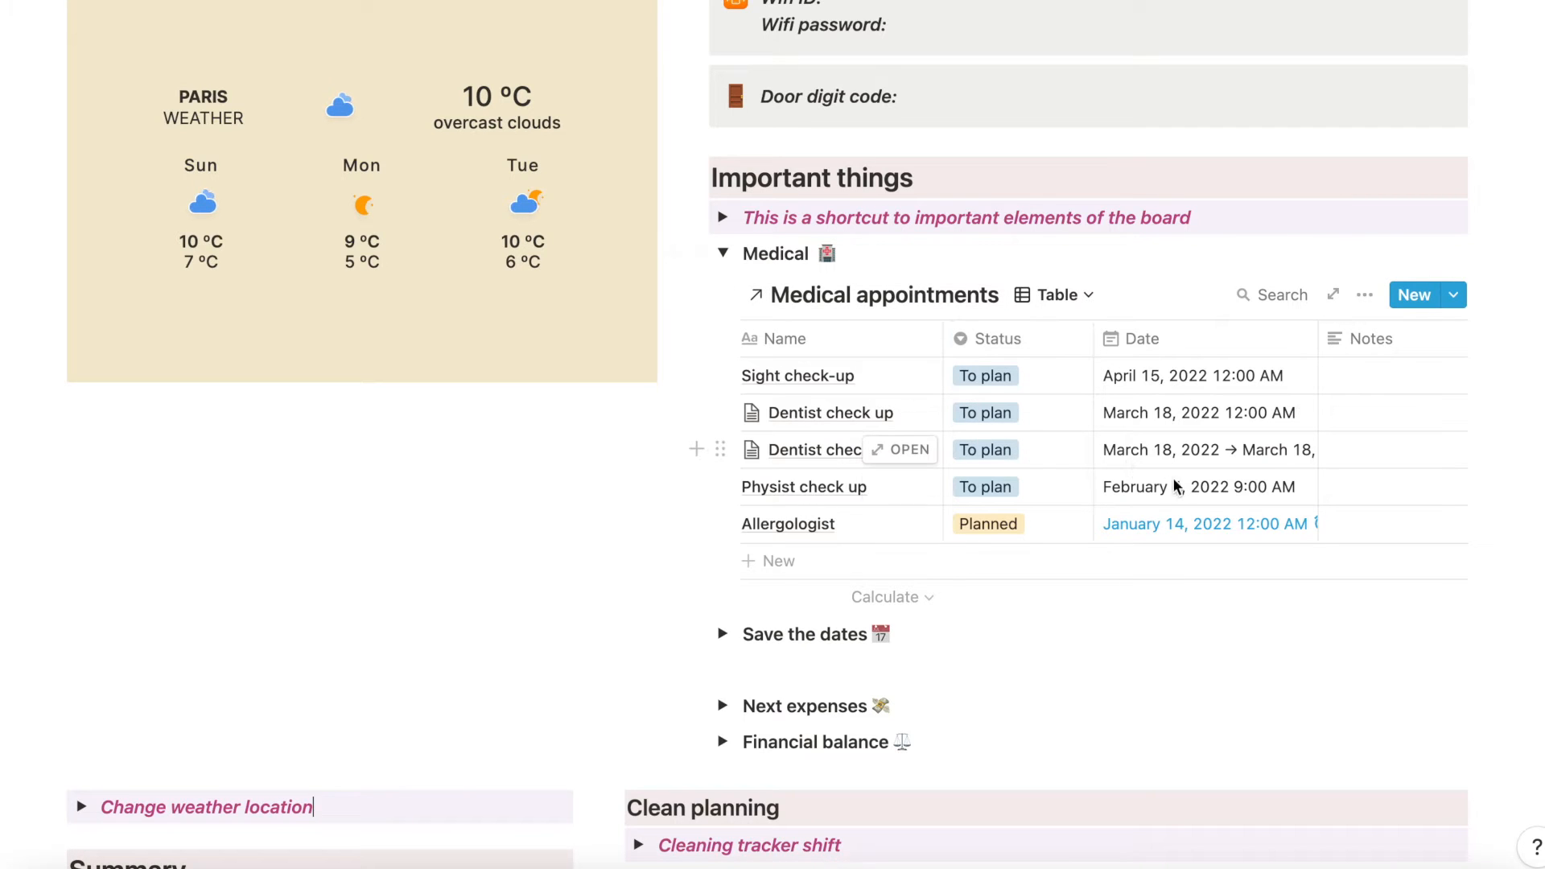
pyautogui.hscroll(2, 1198, 492)
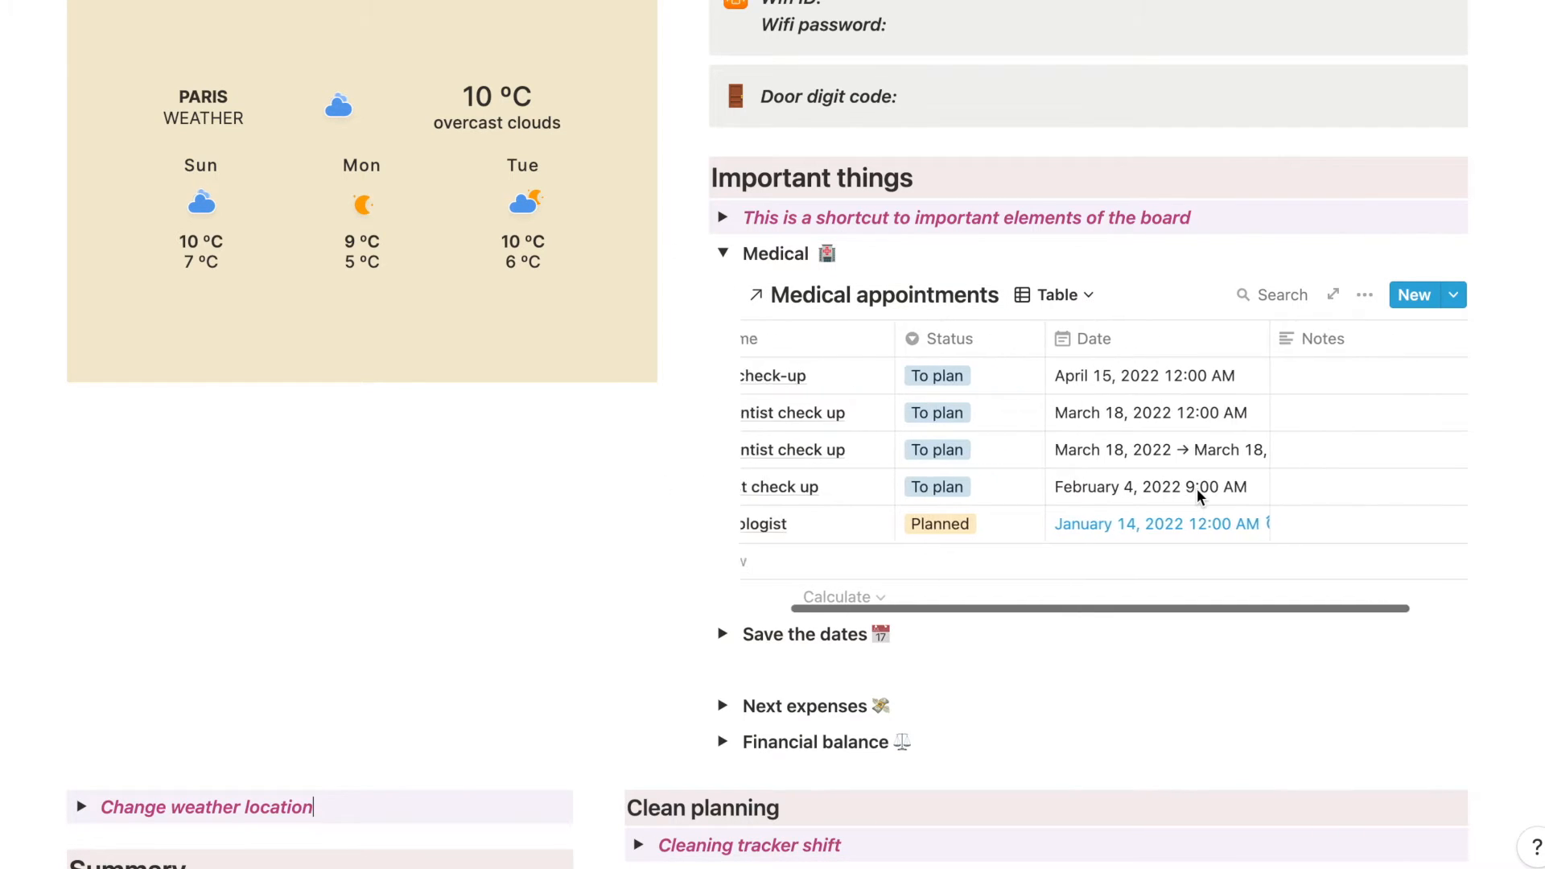
pyautogui.hscroll(-2, 1196, 490)
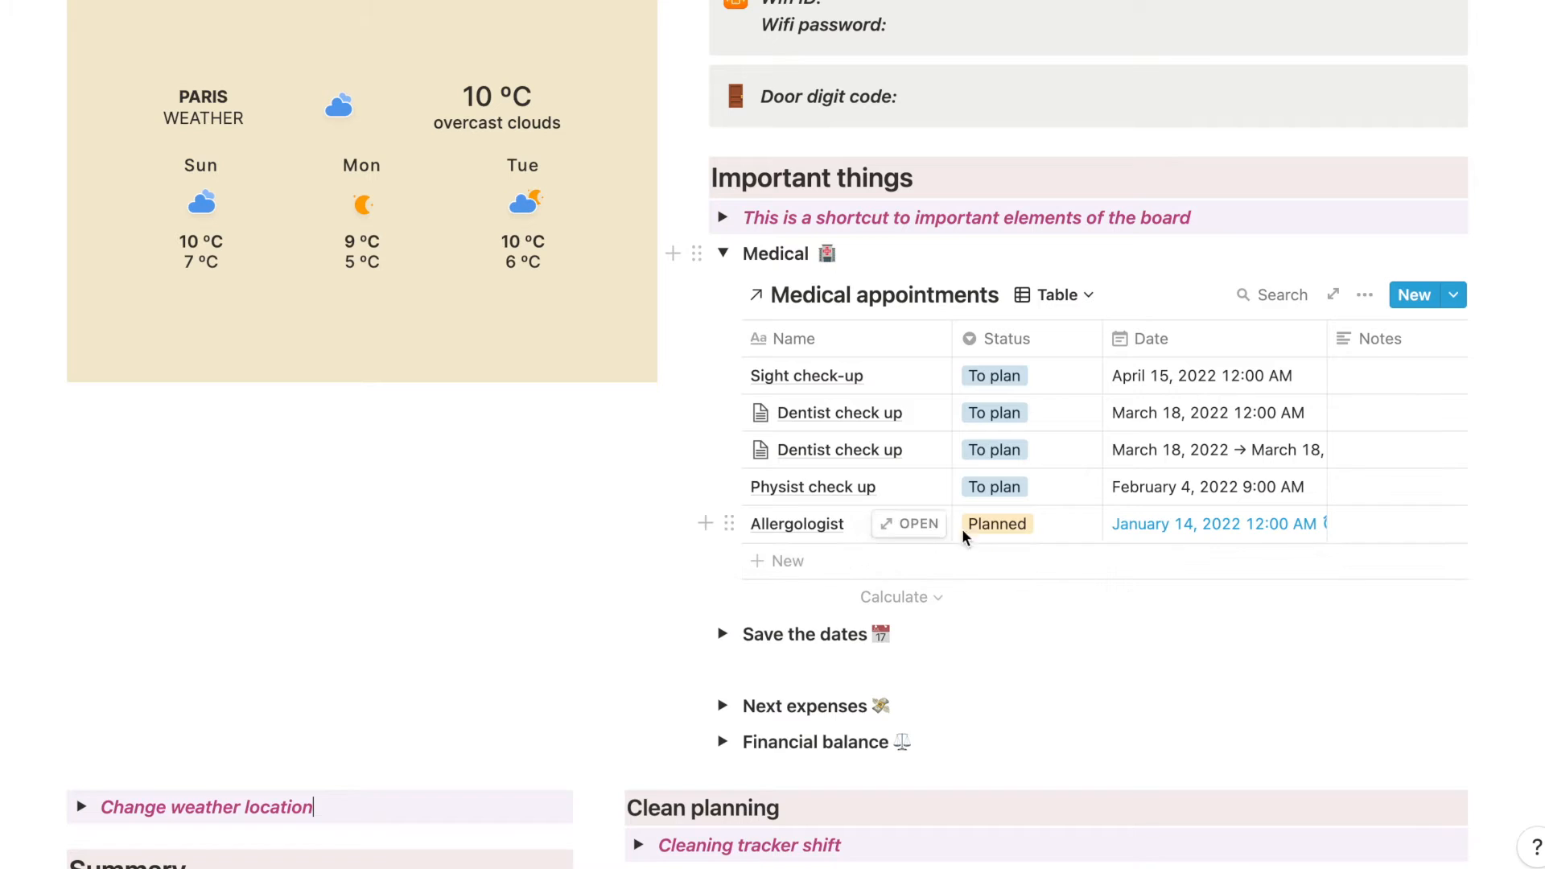
# - Open the Allergologist appointment and examine its date reminder, status options and linked contact card, leaving the page without edits
pyautogui.click(915, 525)
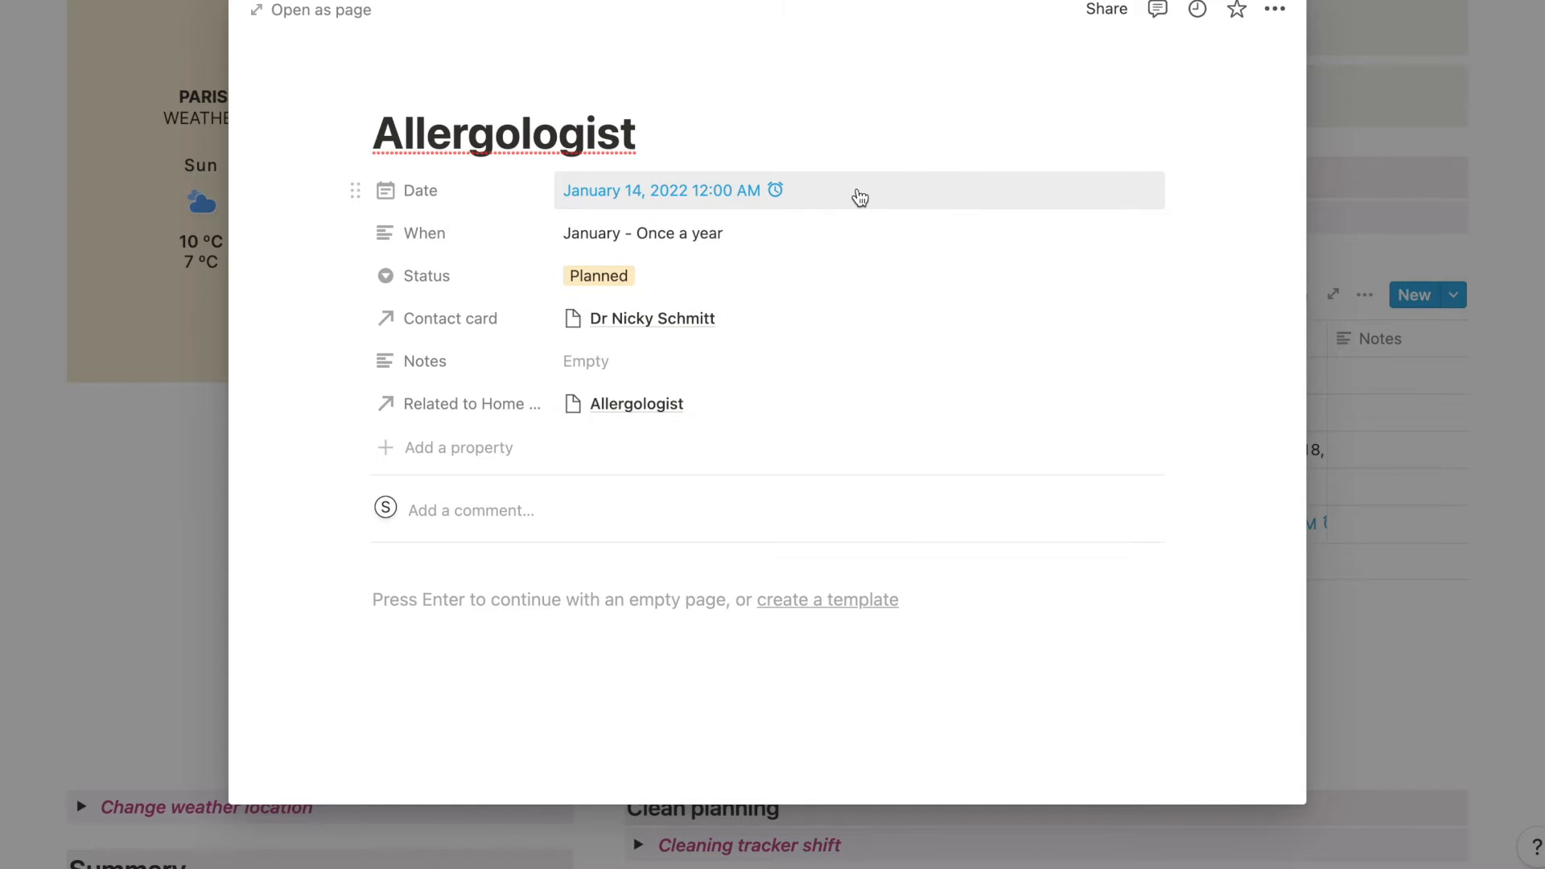
pyautogui.click(860, 198)
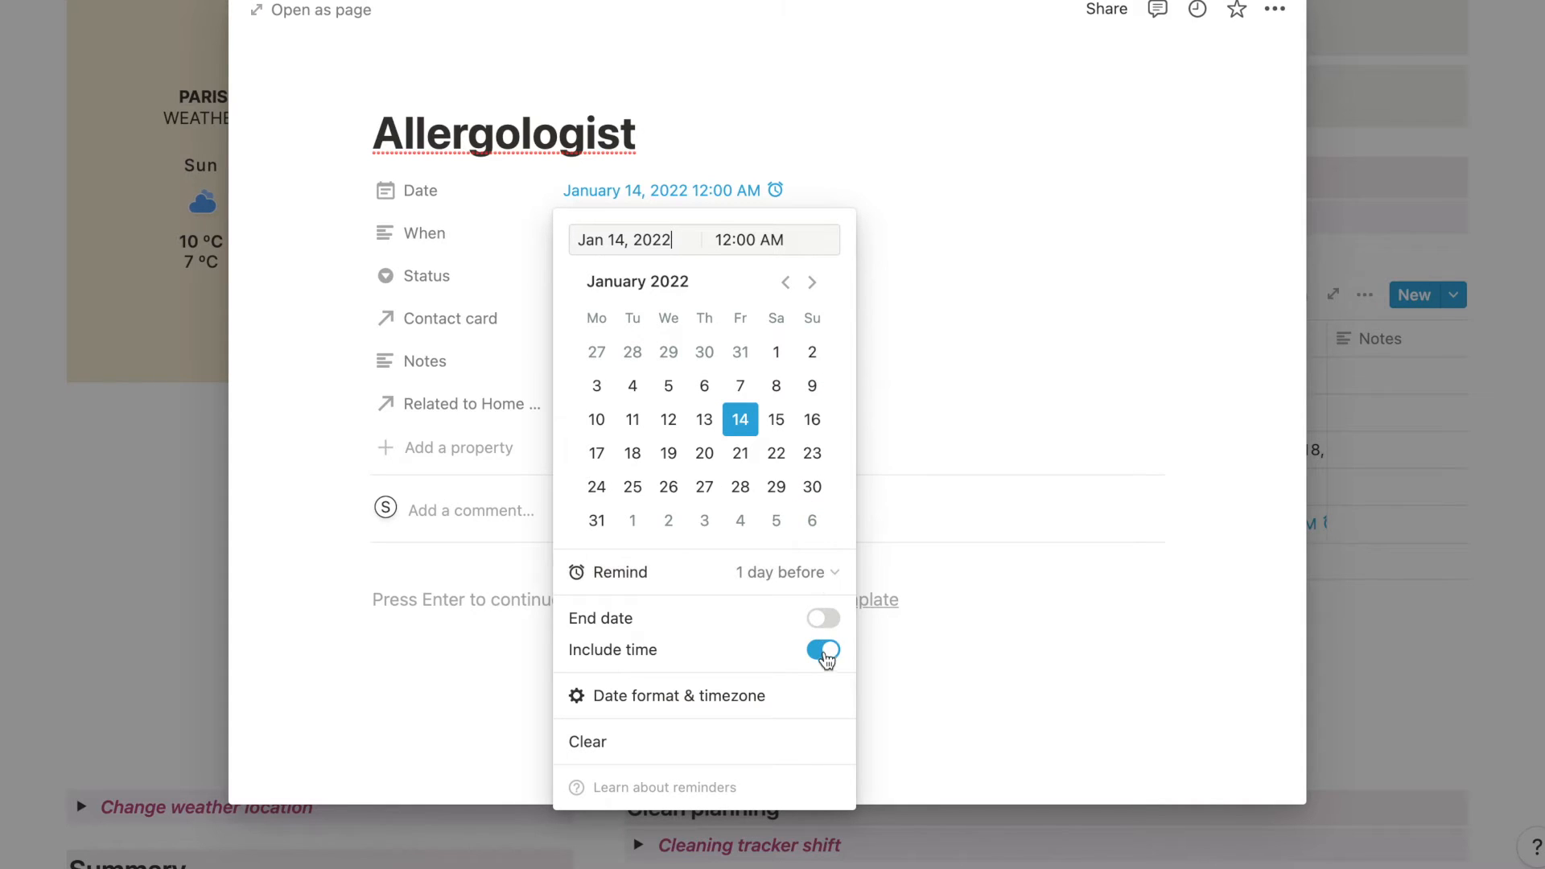
pyautogui.click(1044, 463)
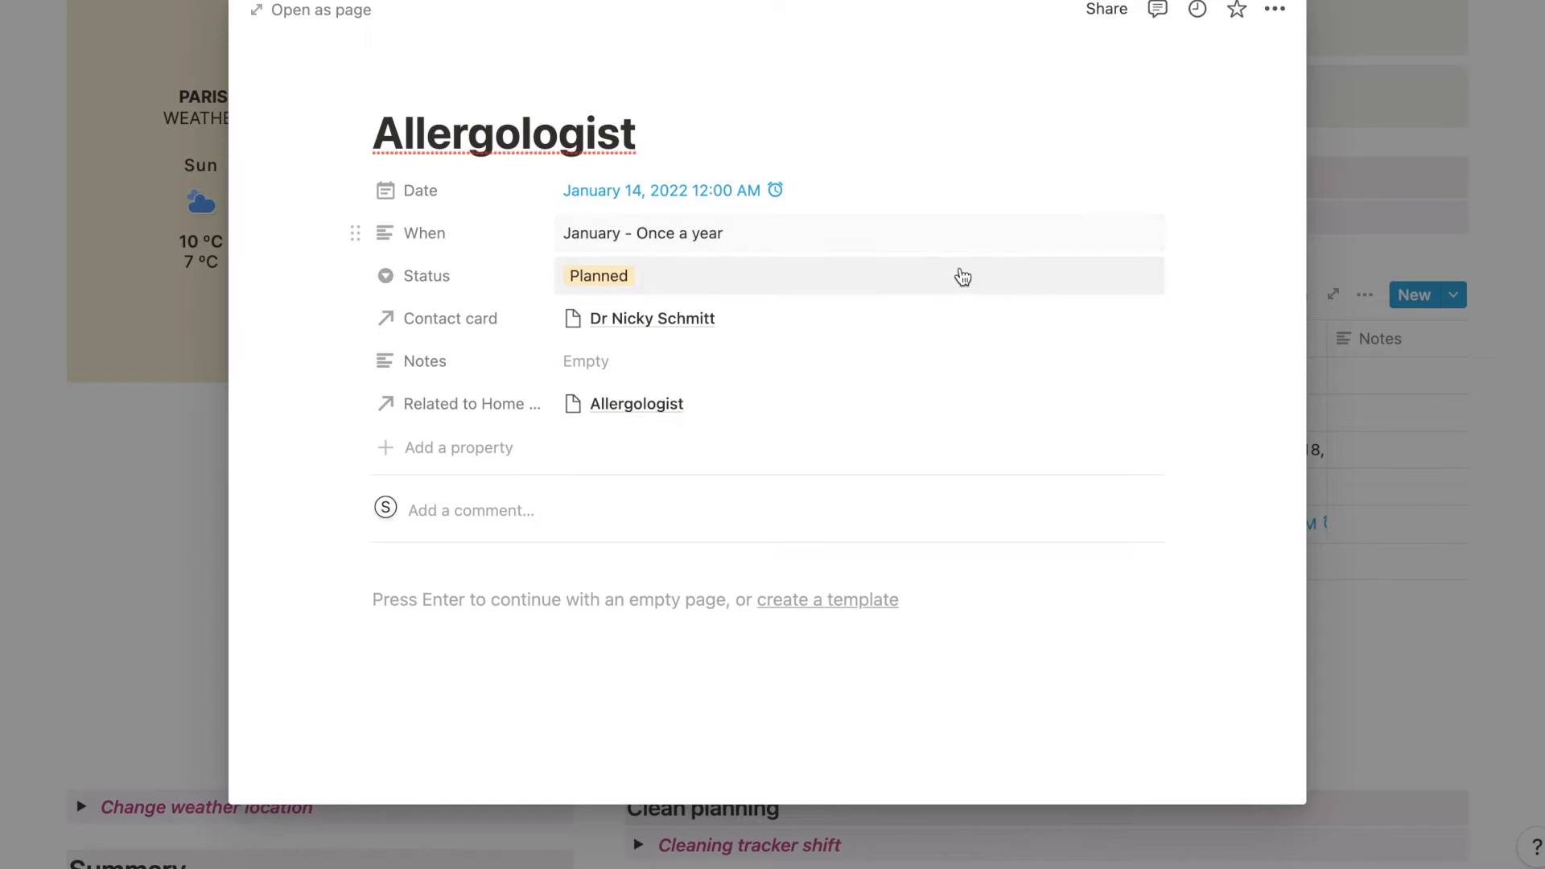
pyautogui.click(962, 279)
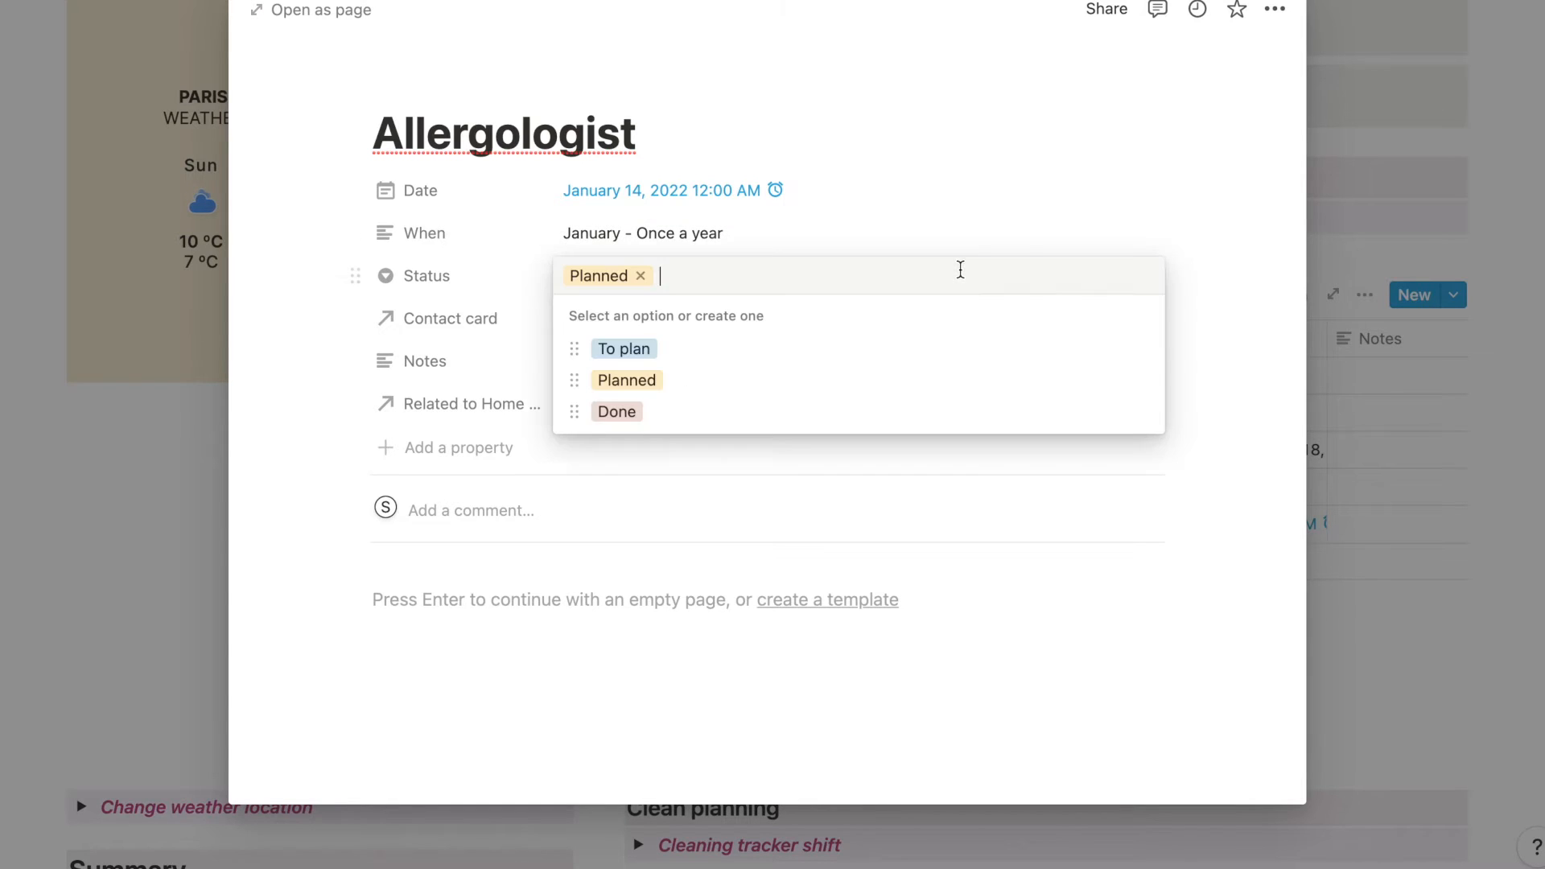
pyautogui.click(876, 492)
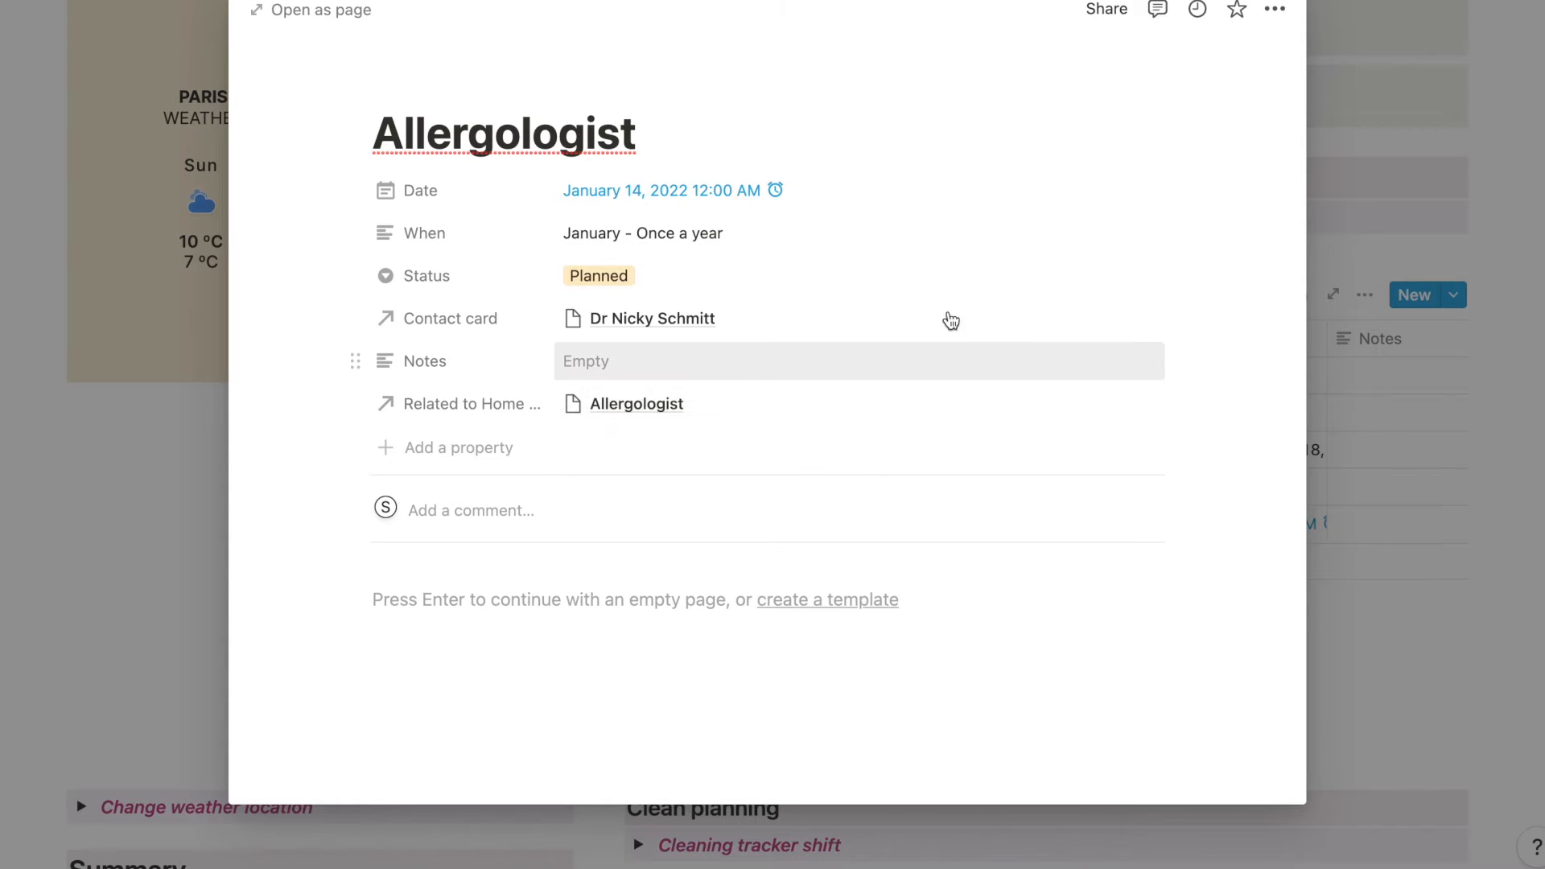
pyautogui.click(942, 322)
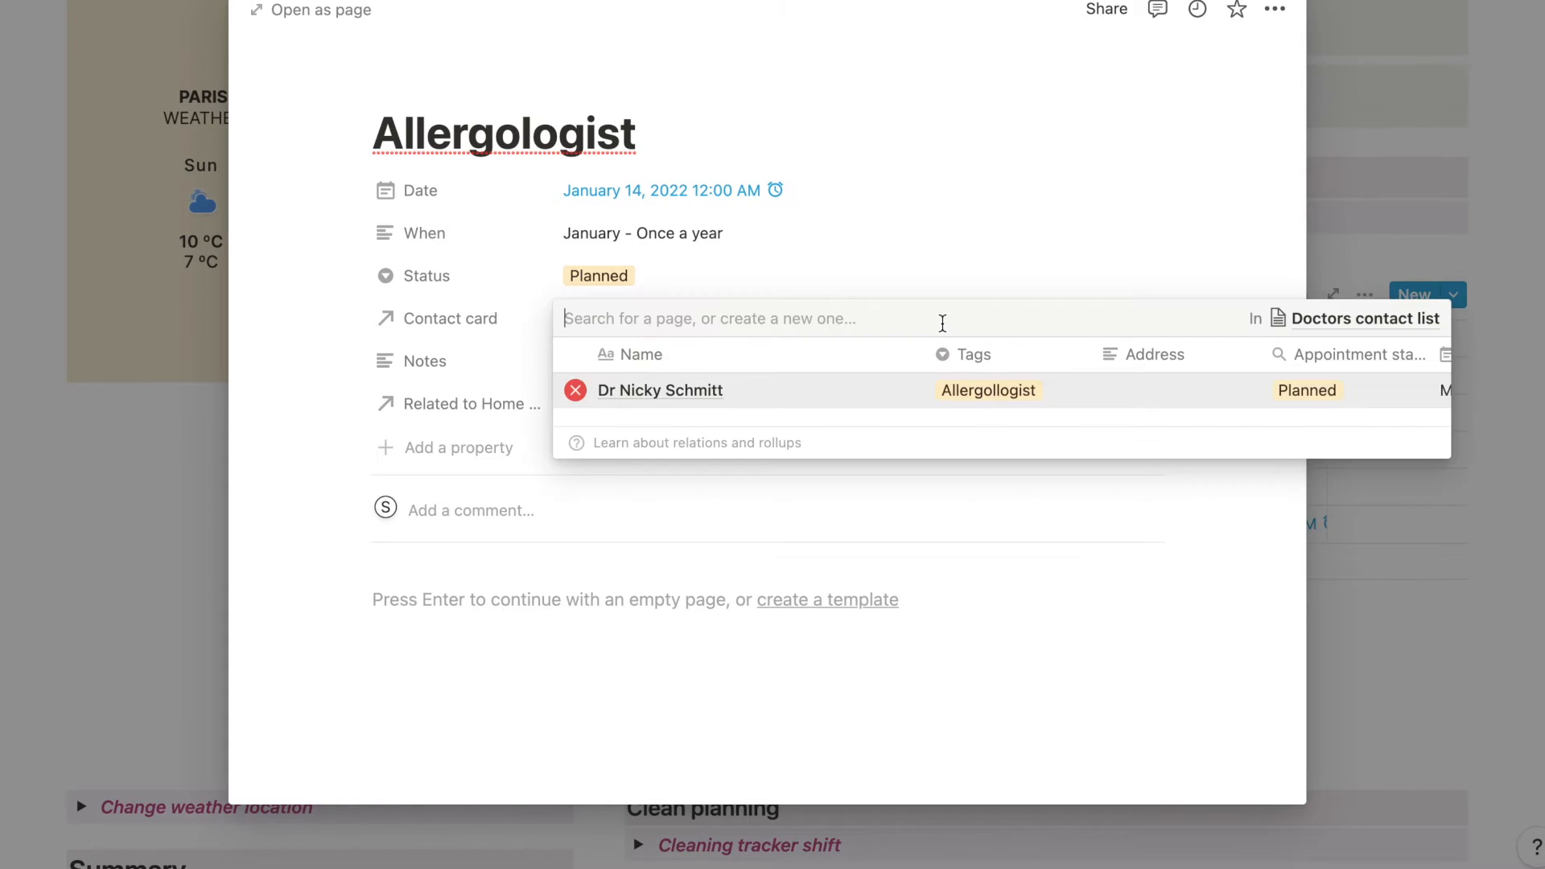
pyautogui.click(855, 472)
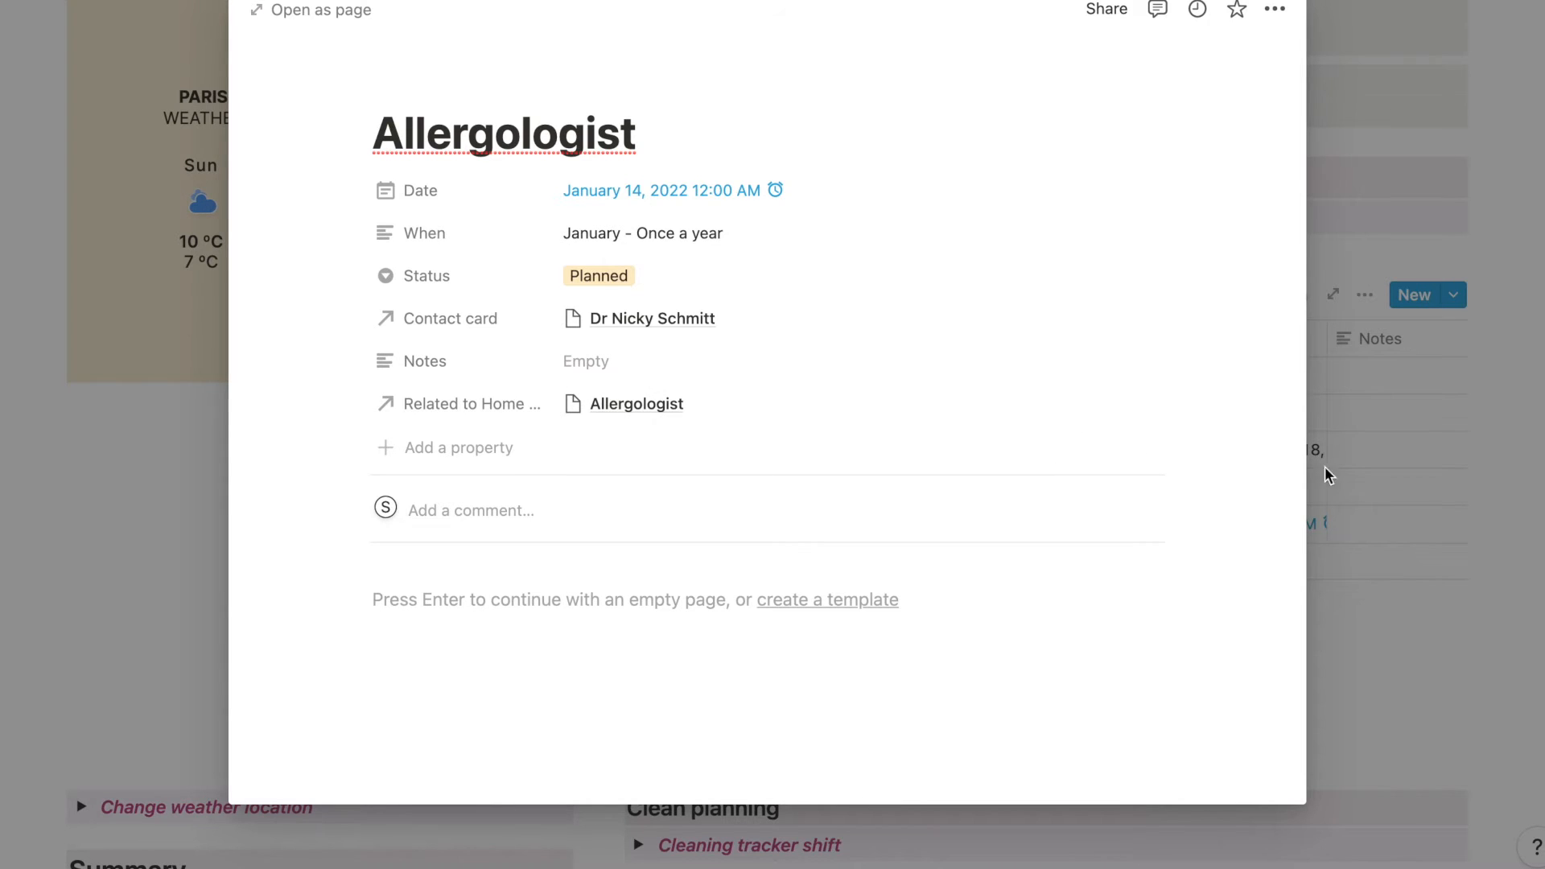
pyautogui.click(1405, 567)
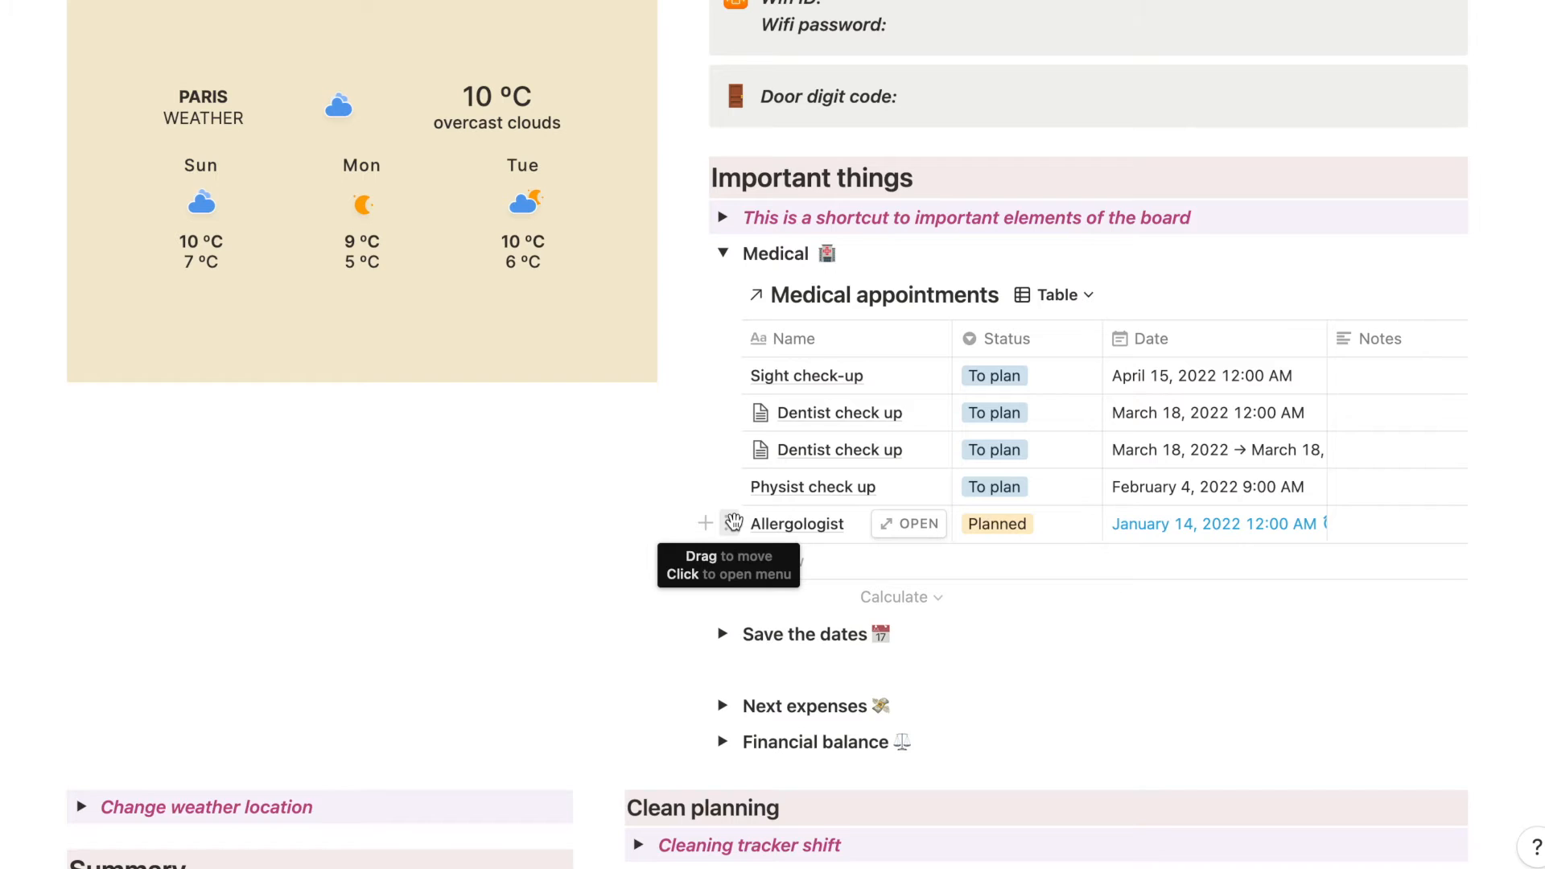
# - Duplicate the Allergologist appointment and move the copy into the Home Calendar table directly after Dentist, agreeing to remove the sorting
pyautogui.click(908, 524)
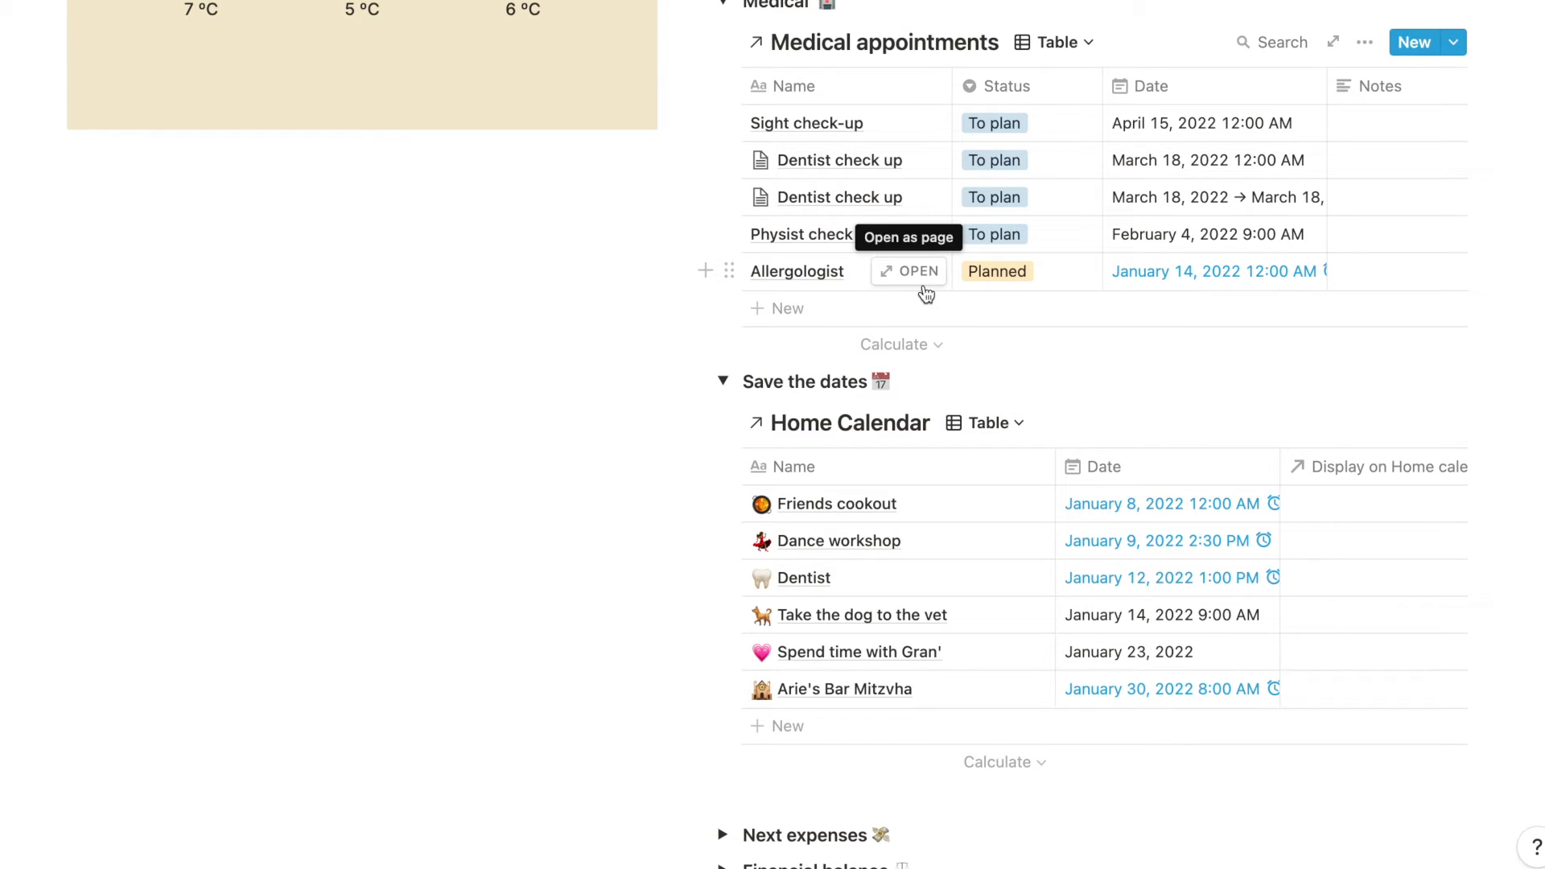
pyautogui.click(730, 269)
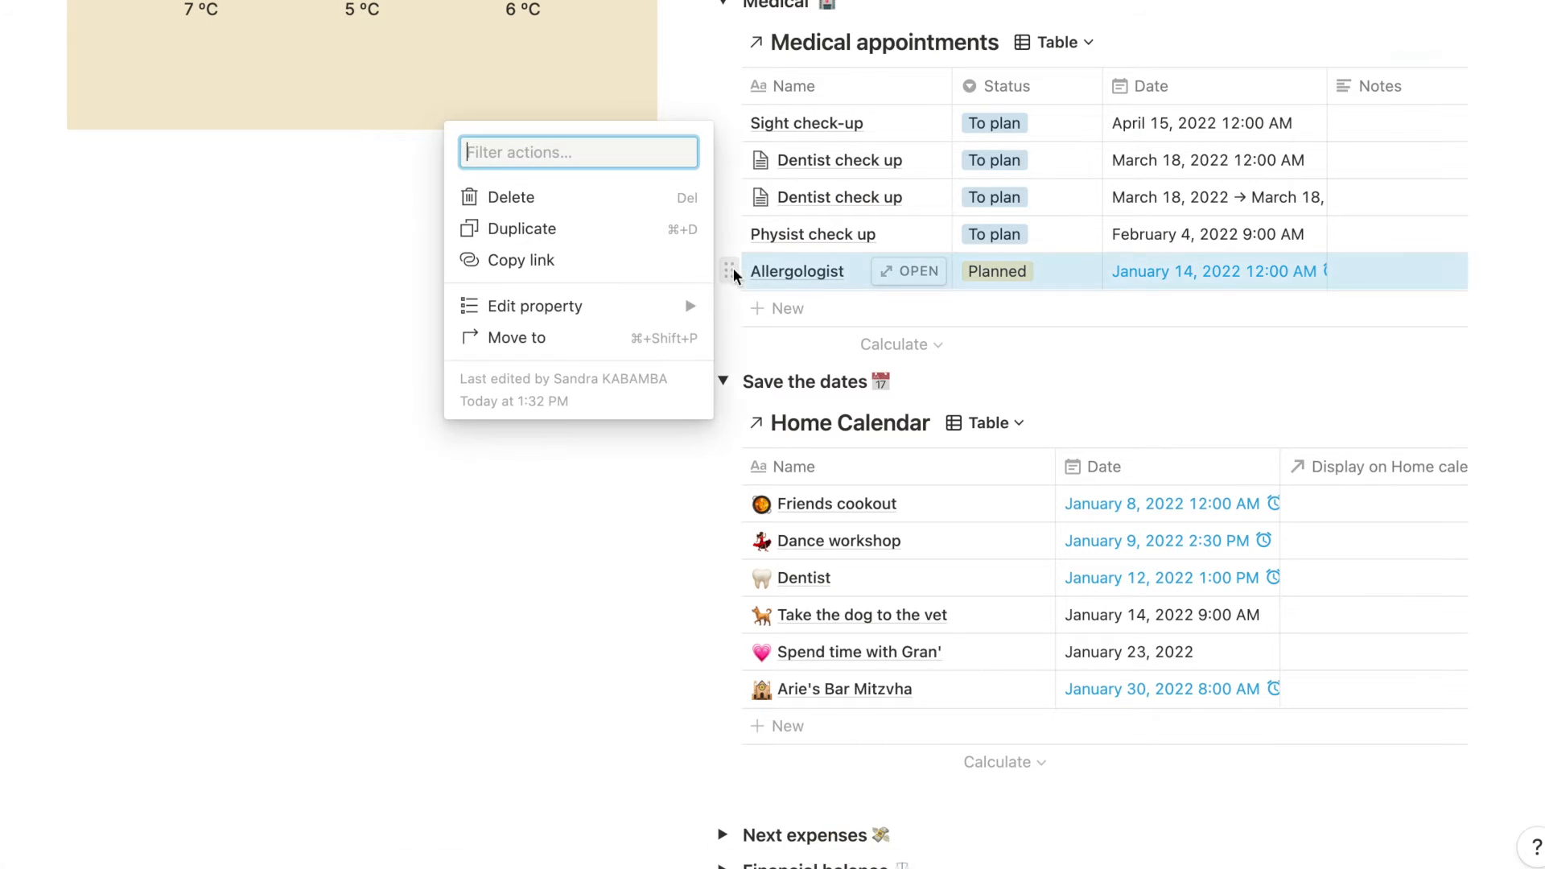
pyautogui.click(645, 228)
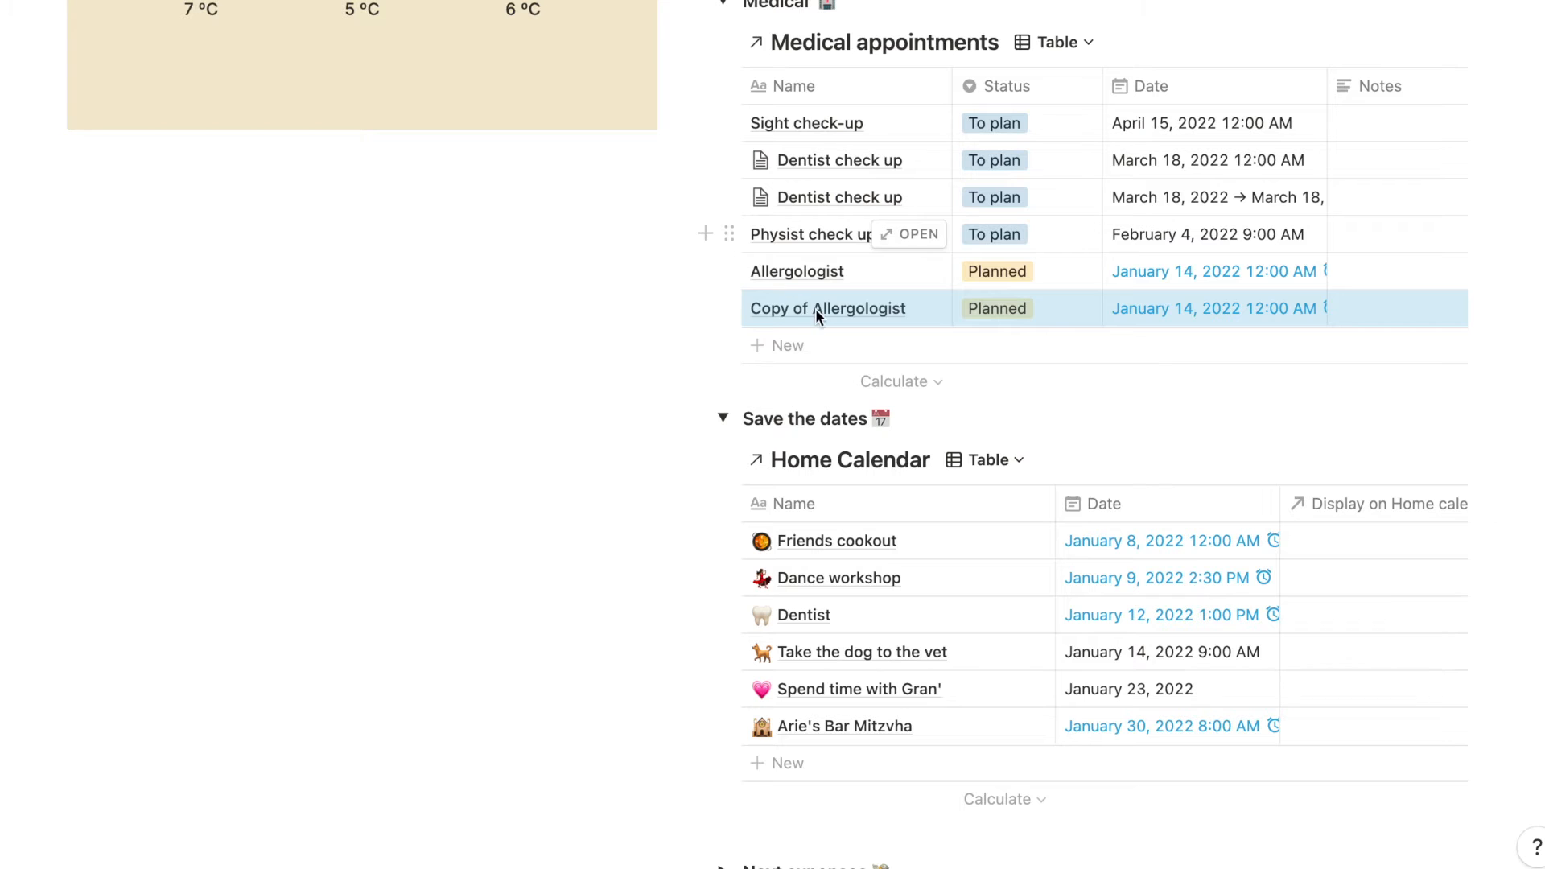
pyautogui.moveTo(729, 309); pyautogui.dragTo(748, 635)
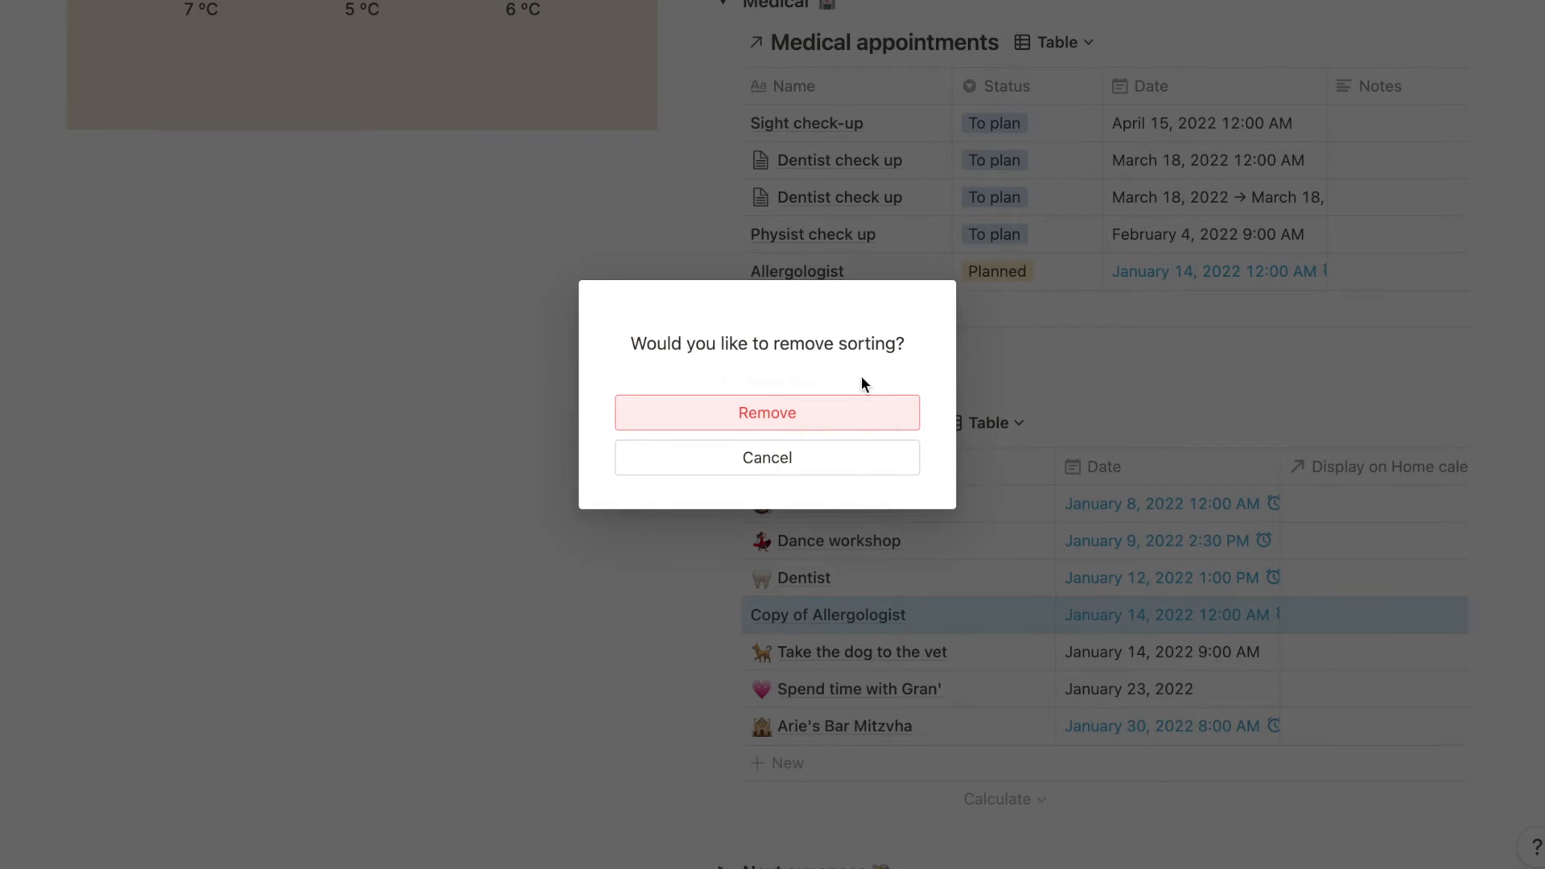
pyautogui.click(856, 418)
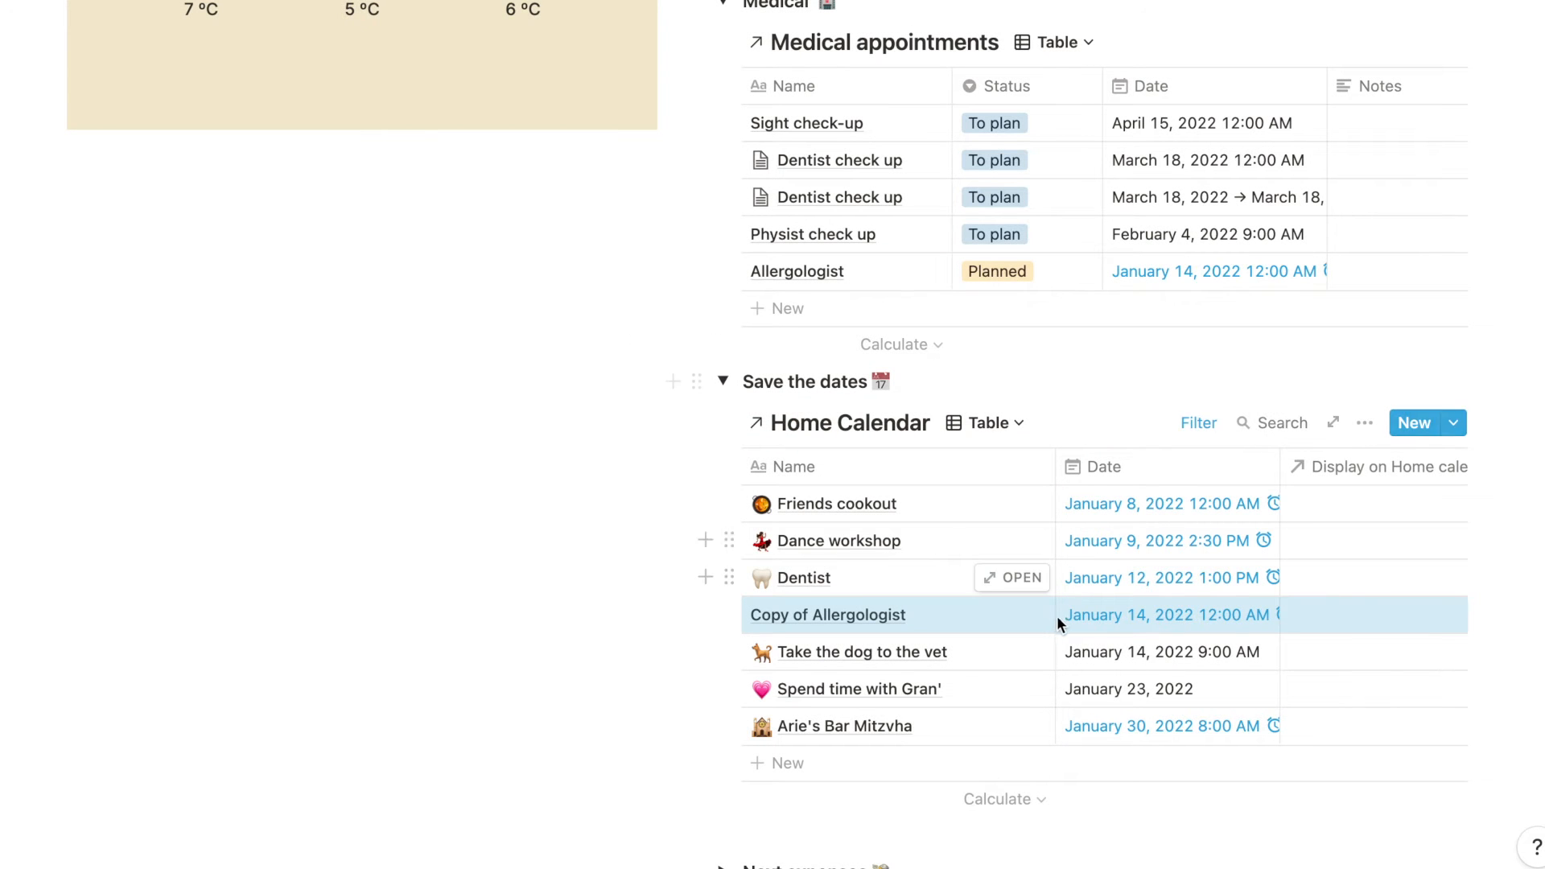
# - Open the copied appointment in the Home Calendar and rename it Allergologist
pyautogui.click(1021, 616)
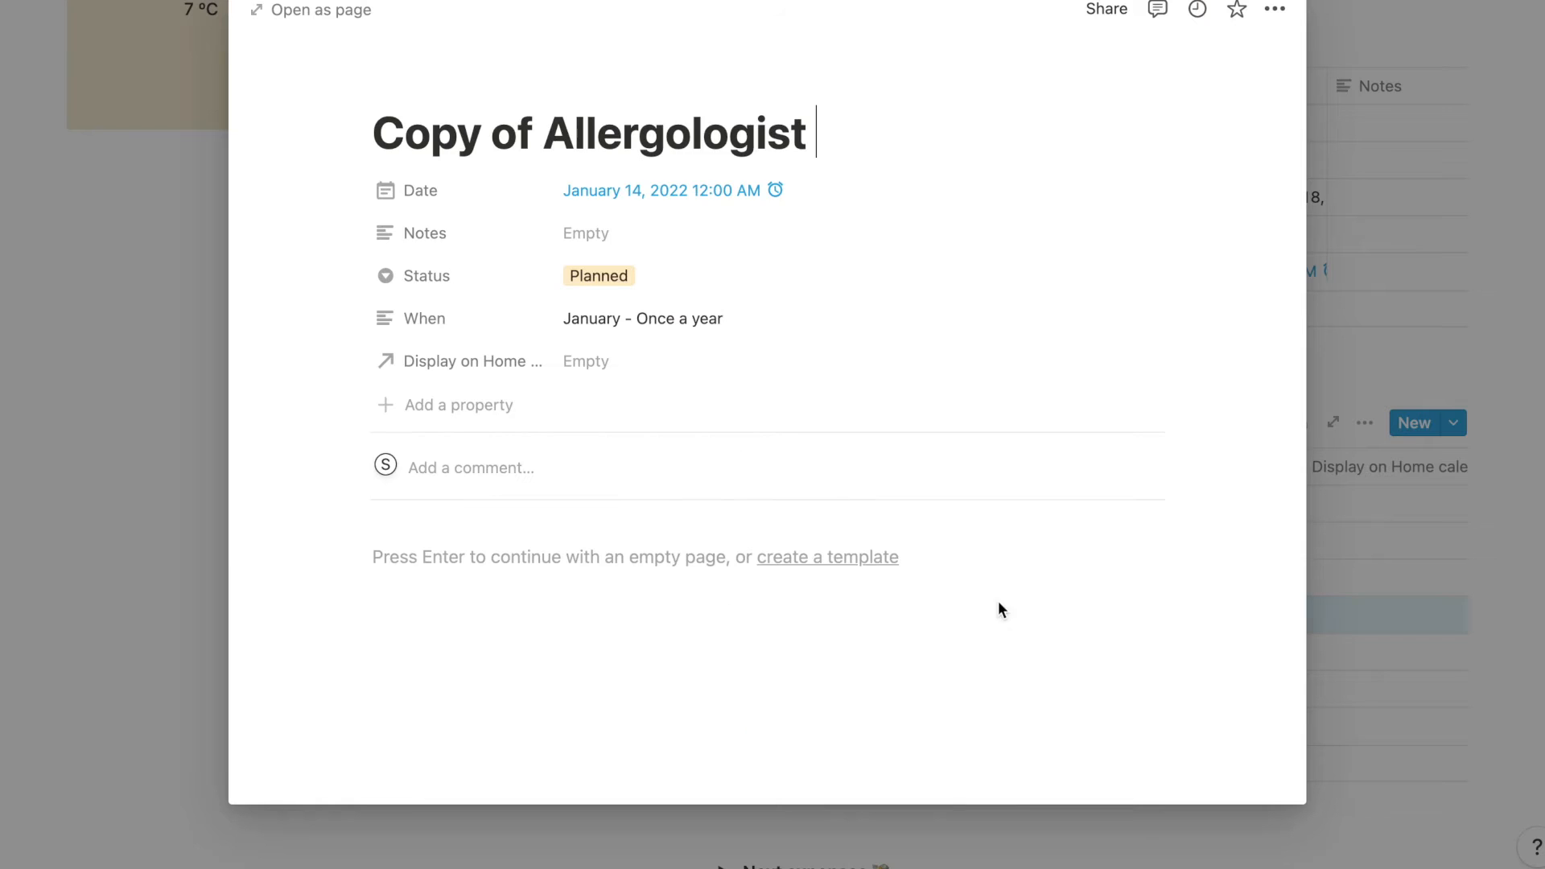
pyautogui.click(534, 133)
pyautogui.press('super+BackSpace')
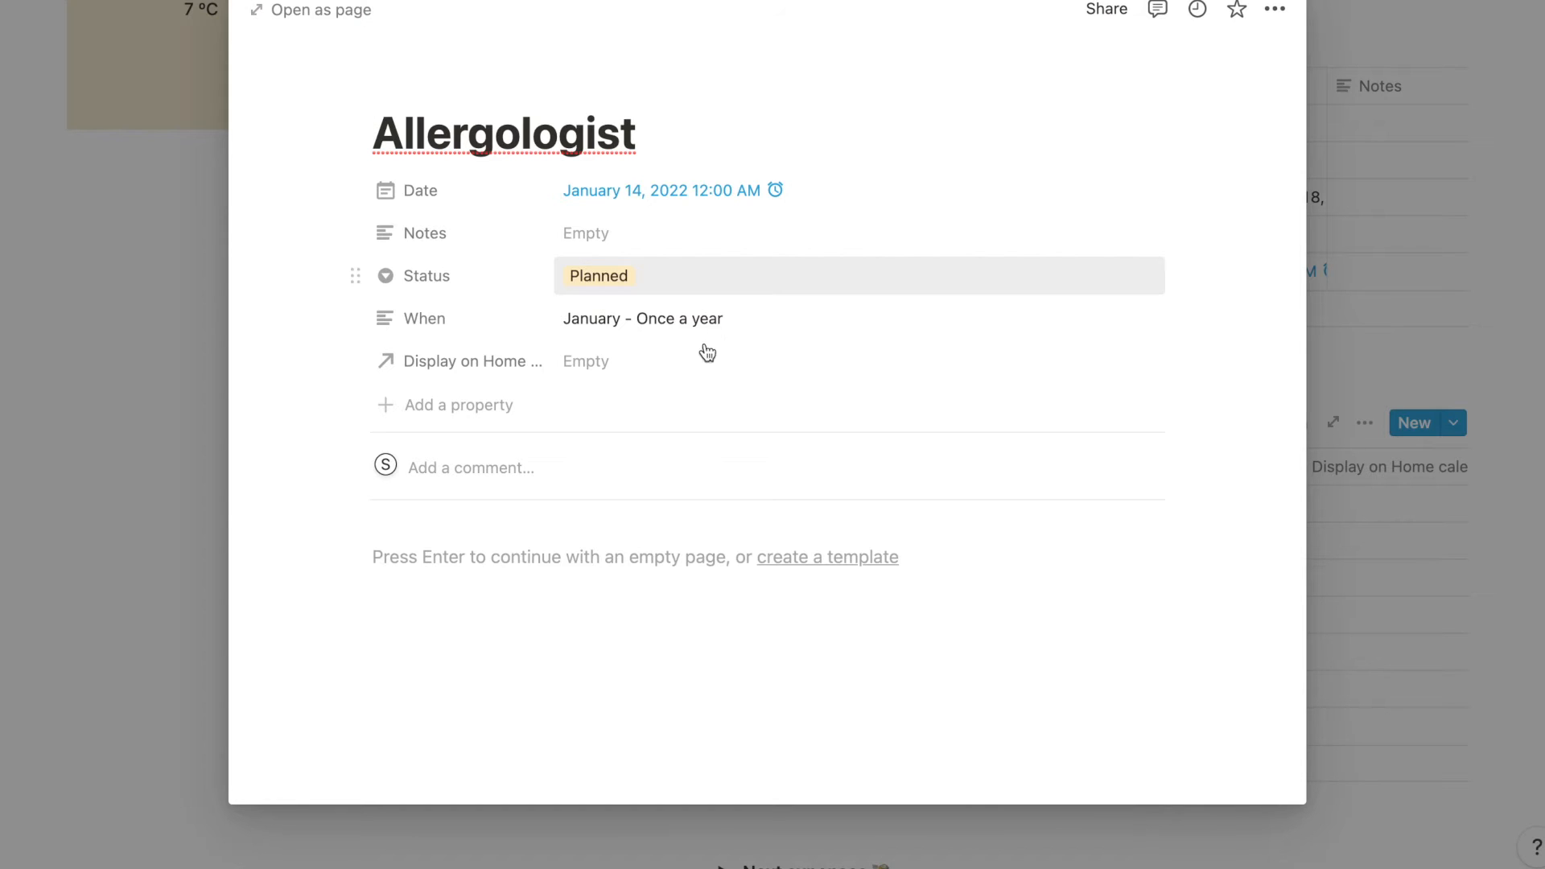
# - Link the calendar entry's Display on Home relation to the Allergologist page from Medical appointments and close the entry
pyautogui.click(681, 352)
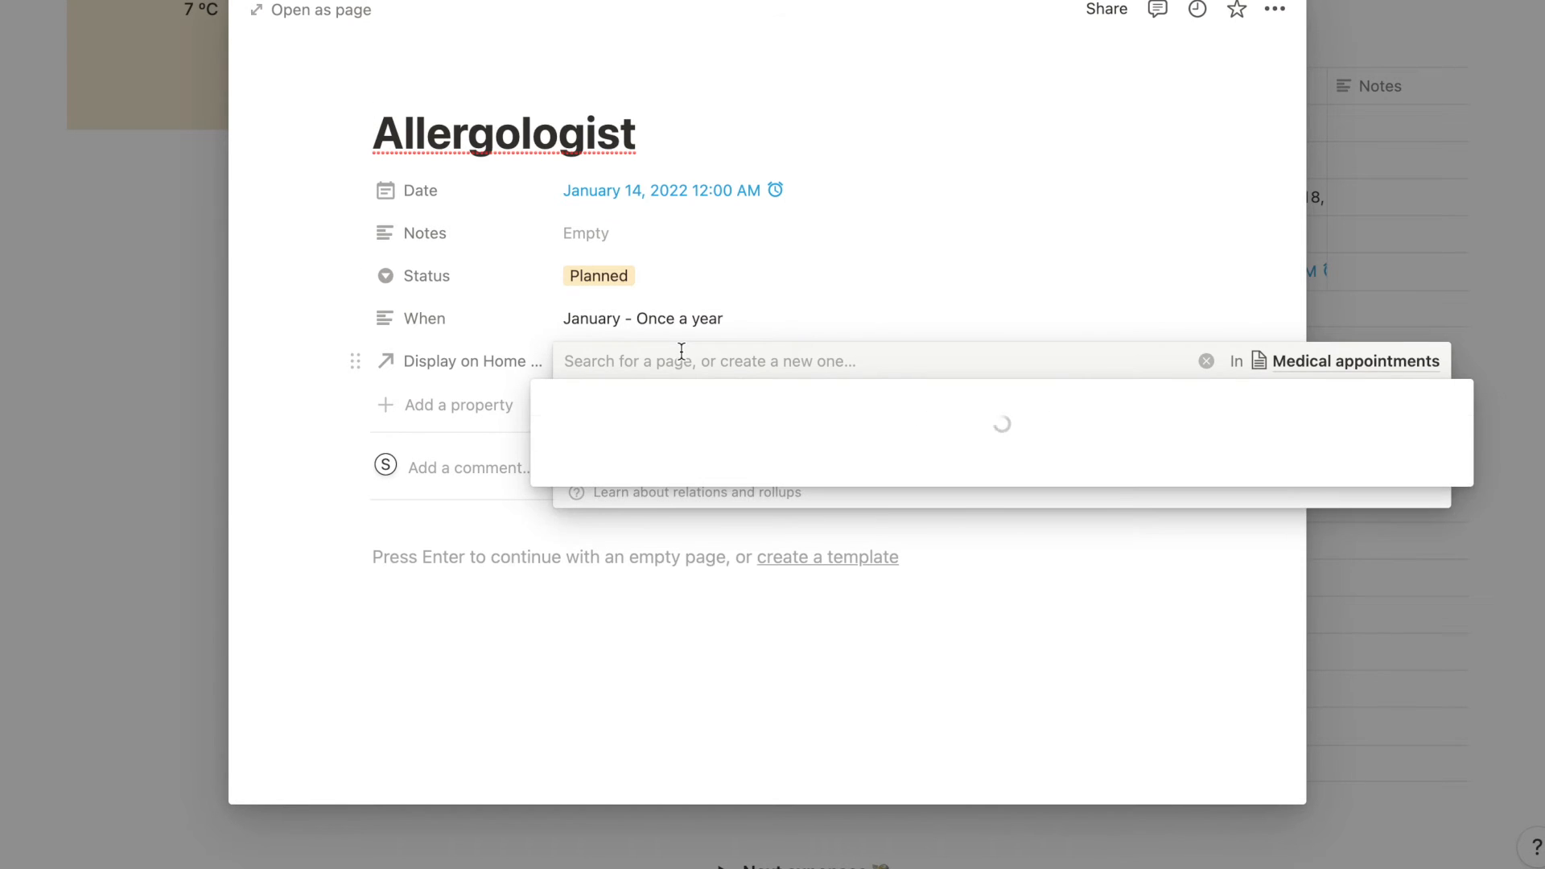
pyautogui.write('al')
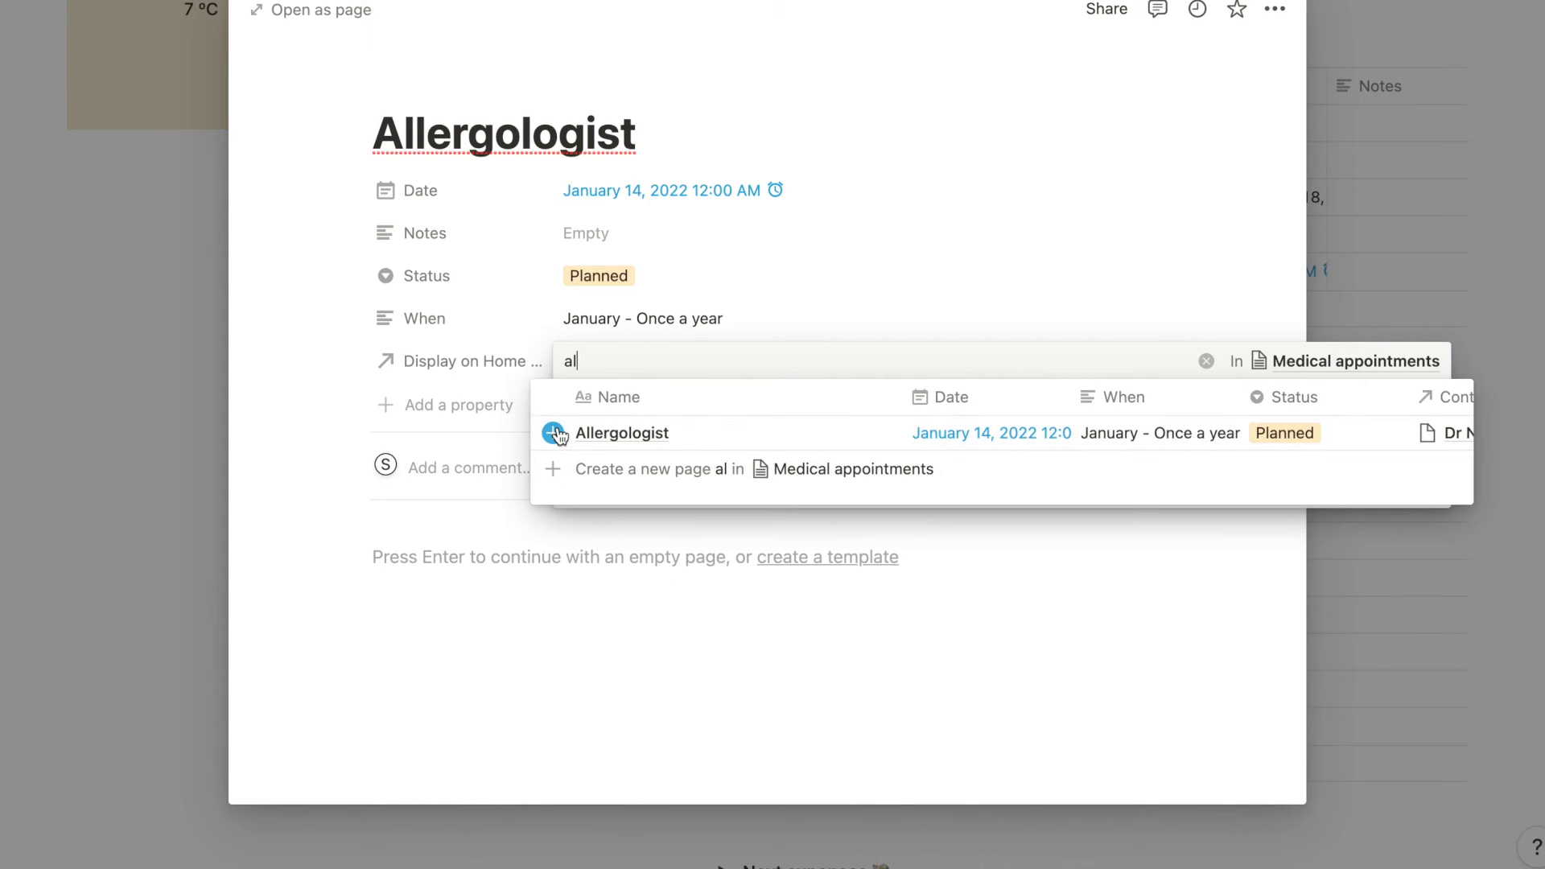
pyautogui.click(555, 433)
pyautogui.click(529, 660)
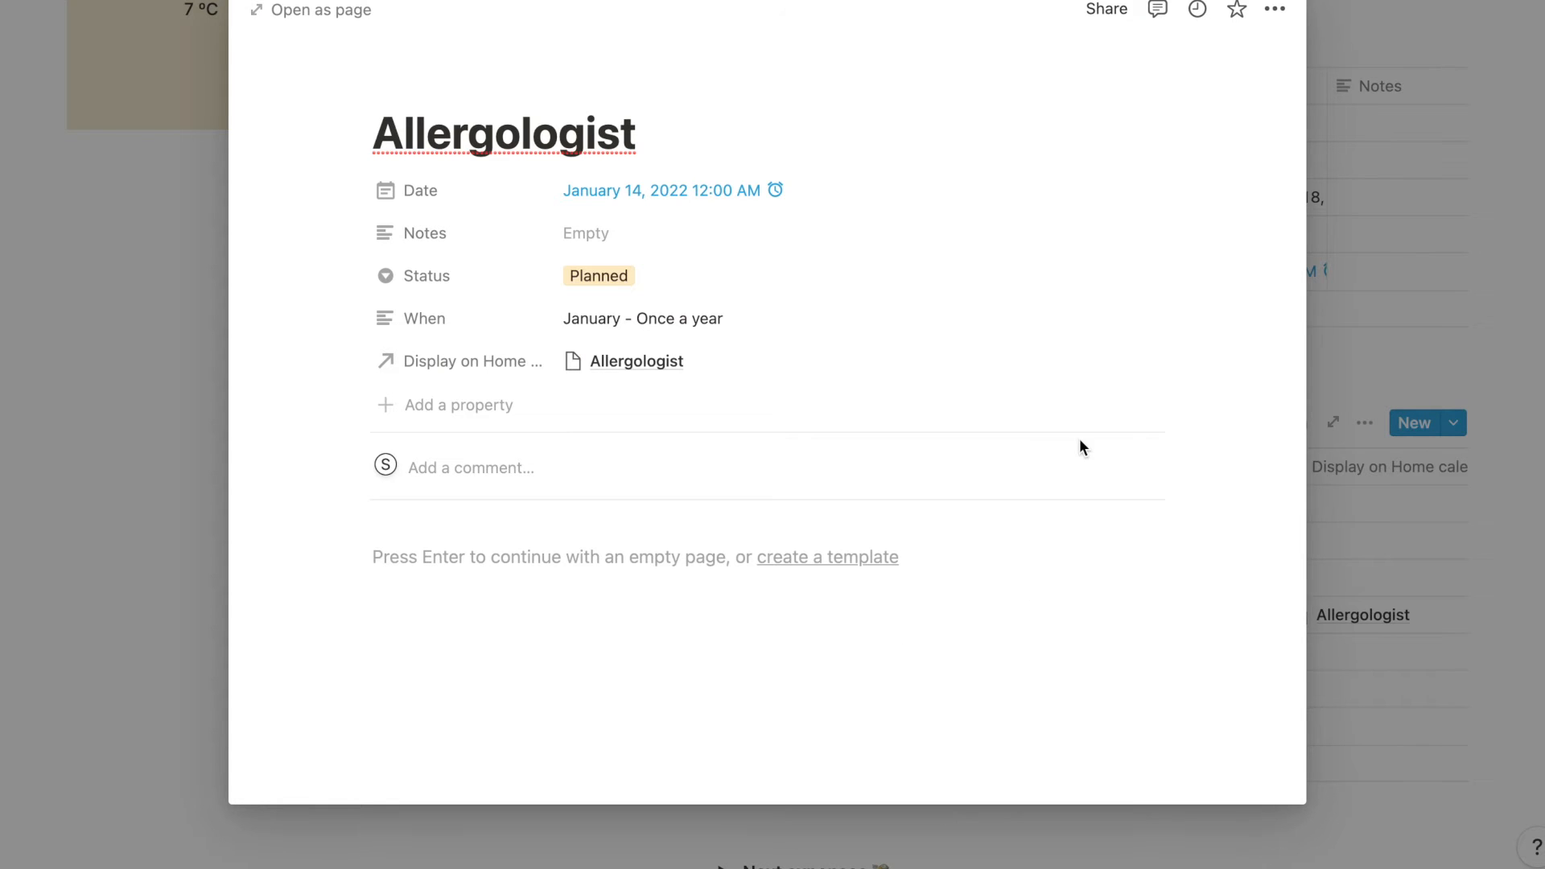
pyautogui.click(1403, 730)
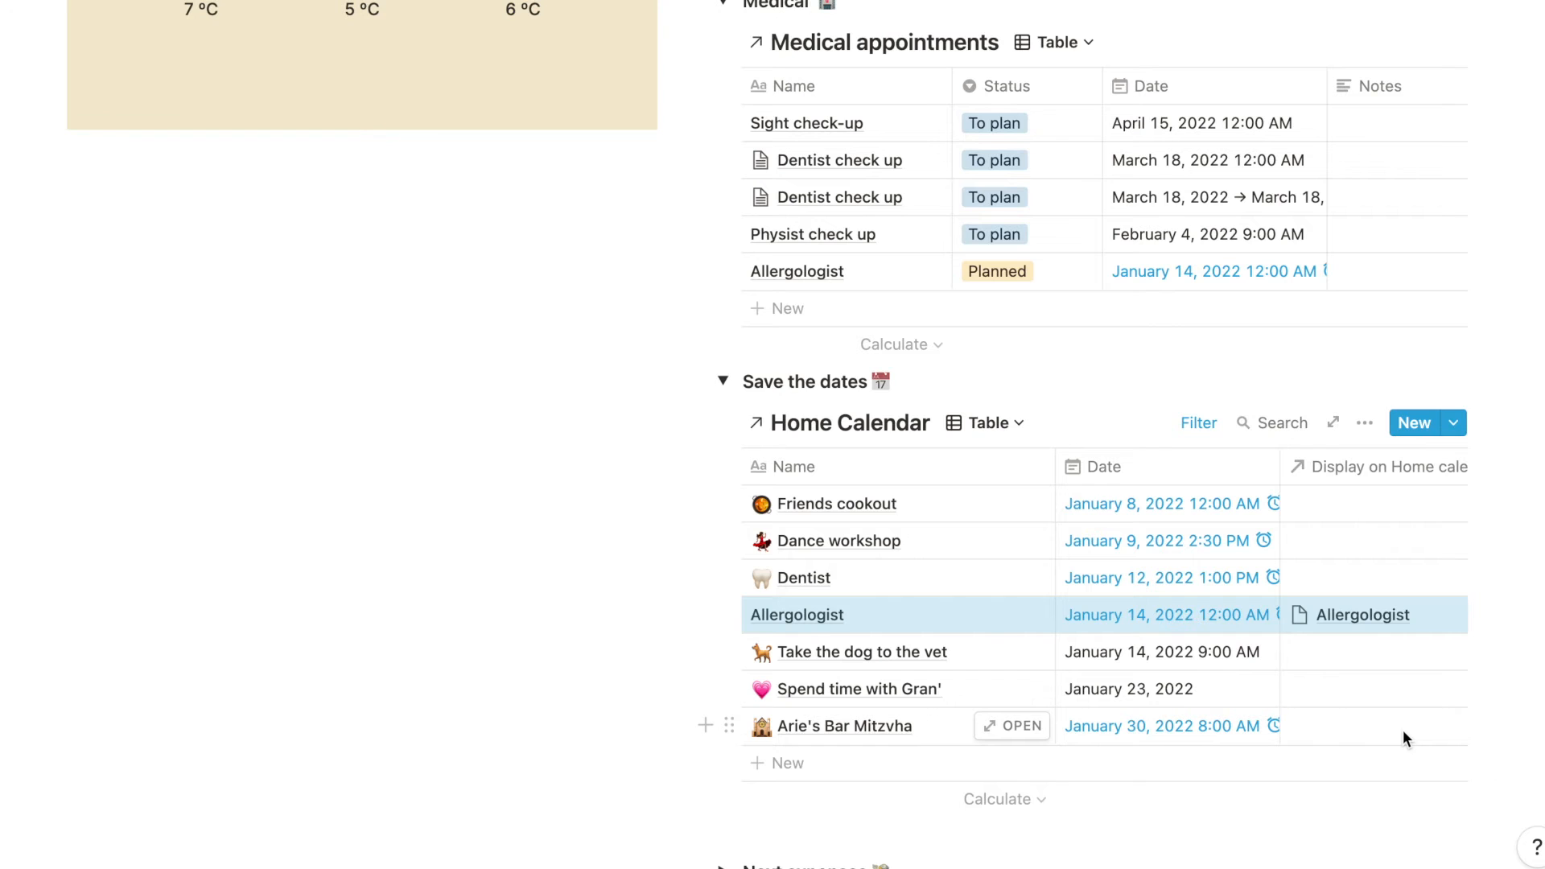
# - Collapse the Save the dates section and check the January 2022 Home Calendar for the Allergologist entry
pyautogui.click(724, 383)
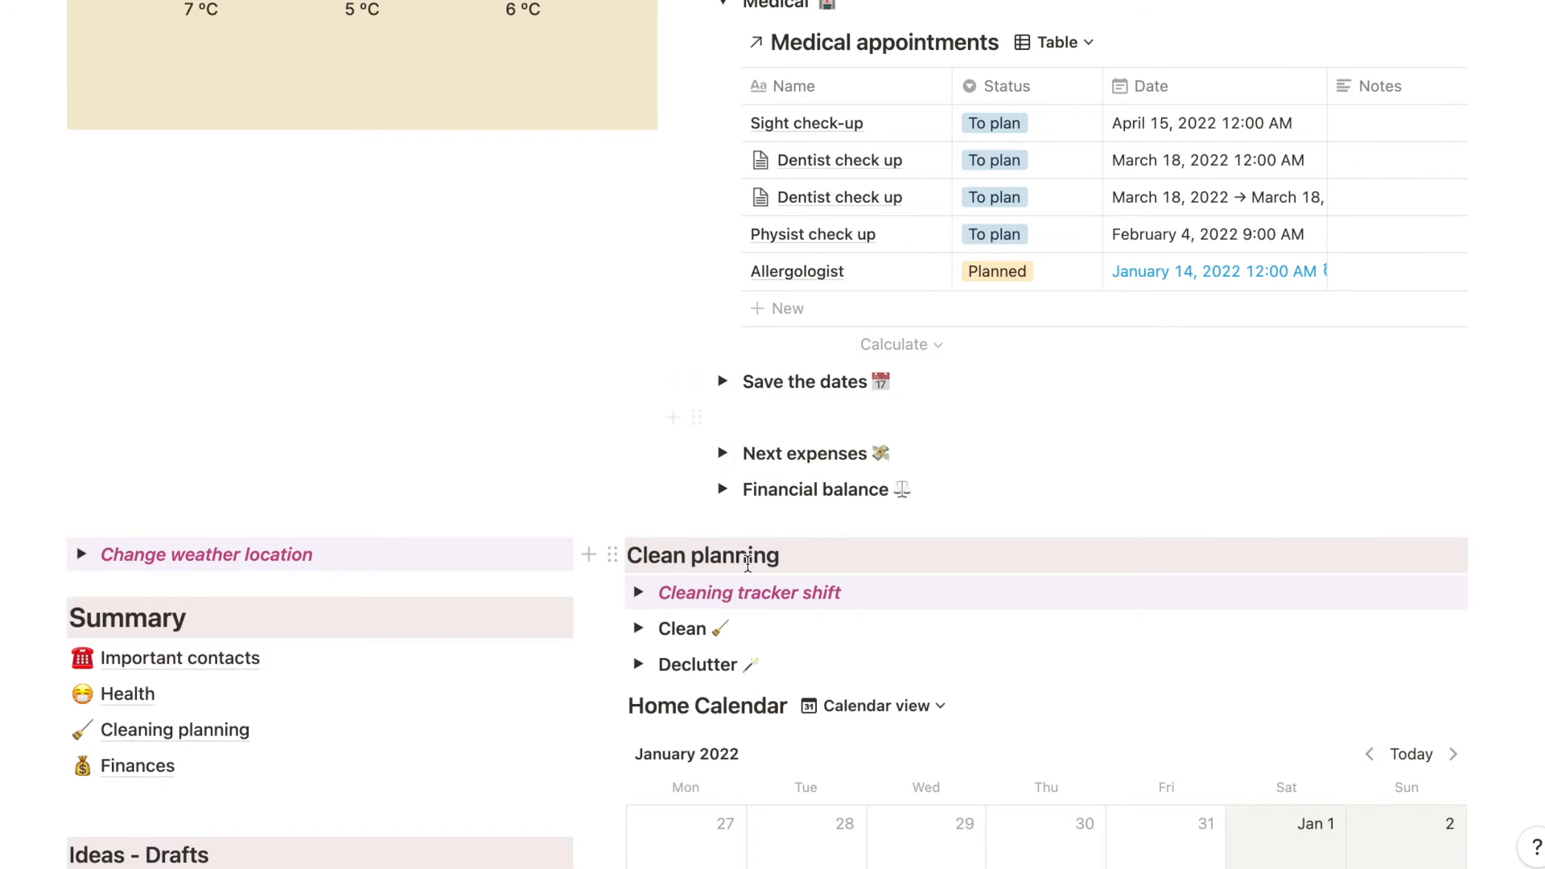
pyautogui.scroll(-1, 956, 489)
pyautogui.scroll(-8, 1430, 608)
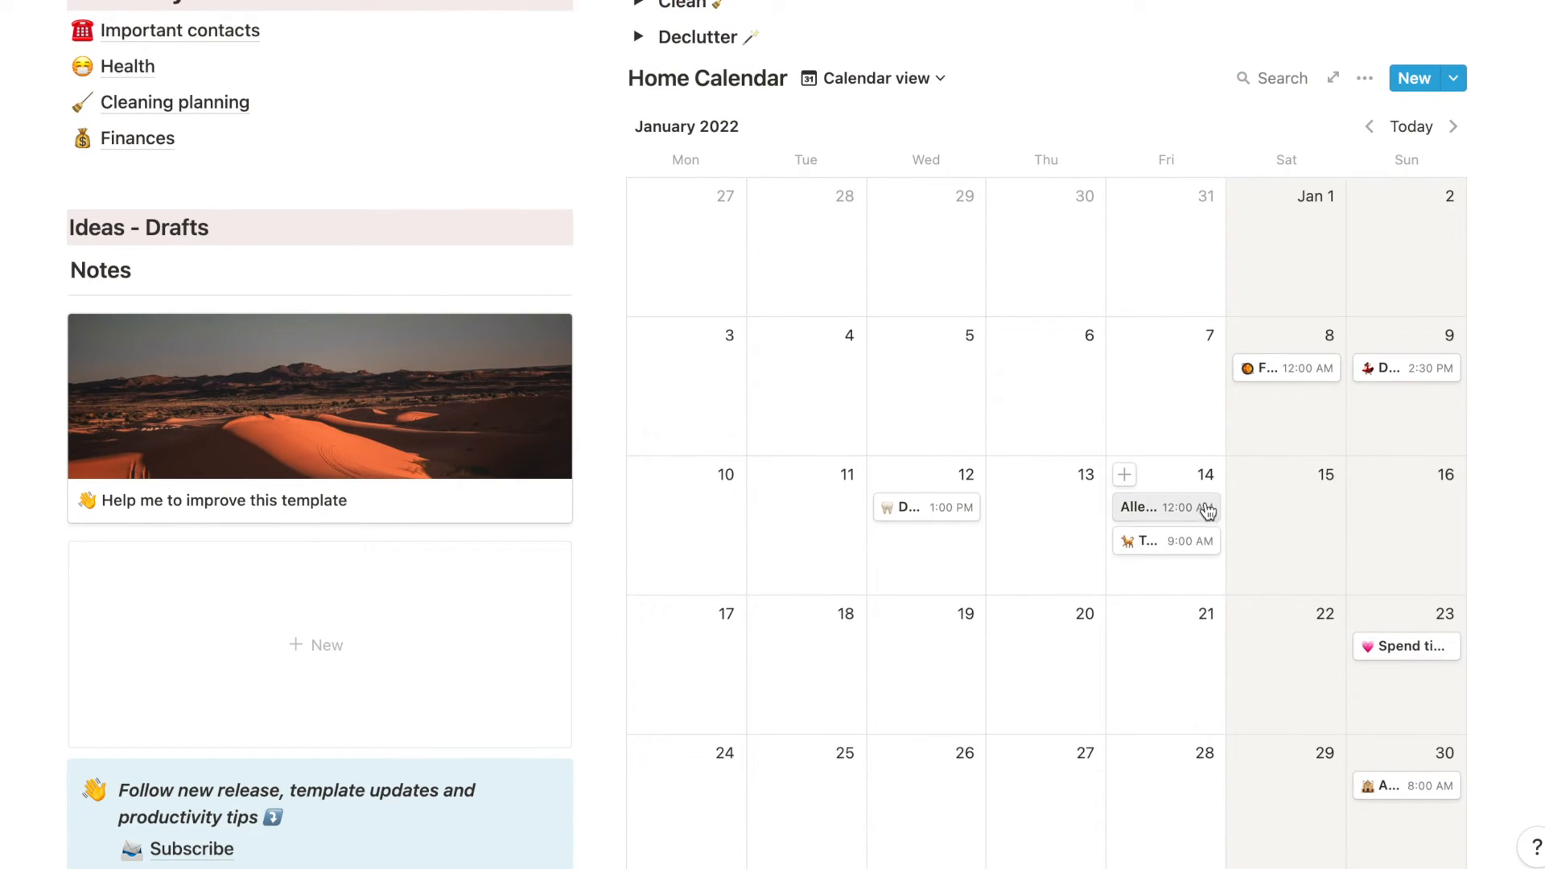
pyautogui.scroll(10, 1207, 512)
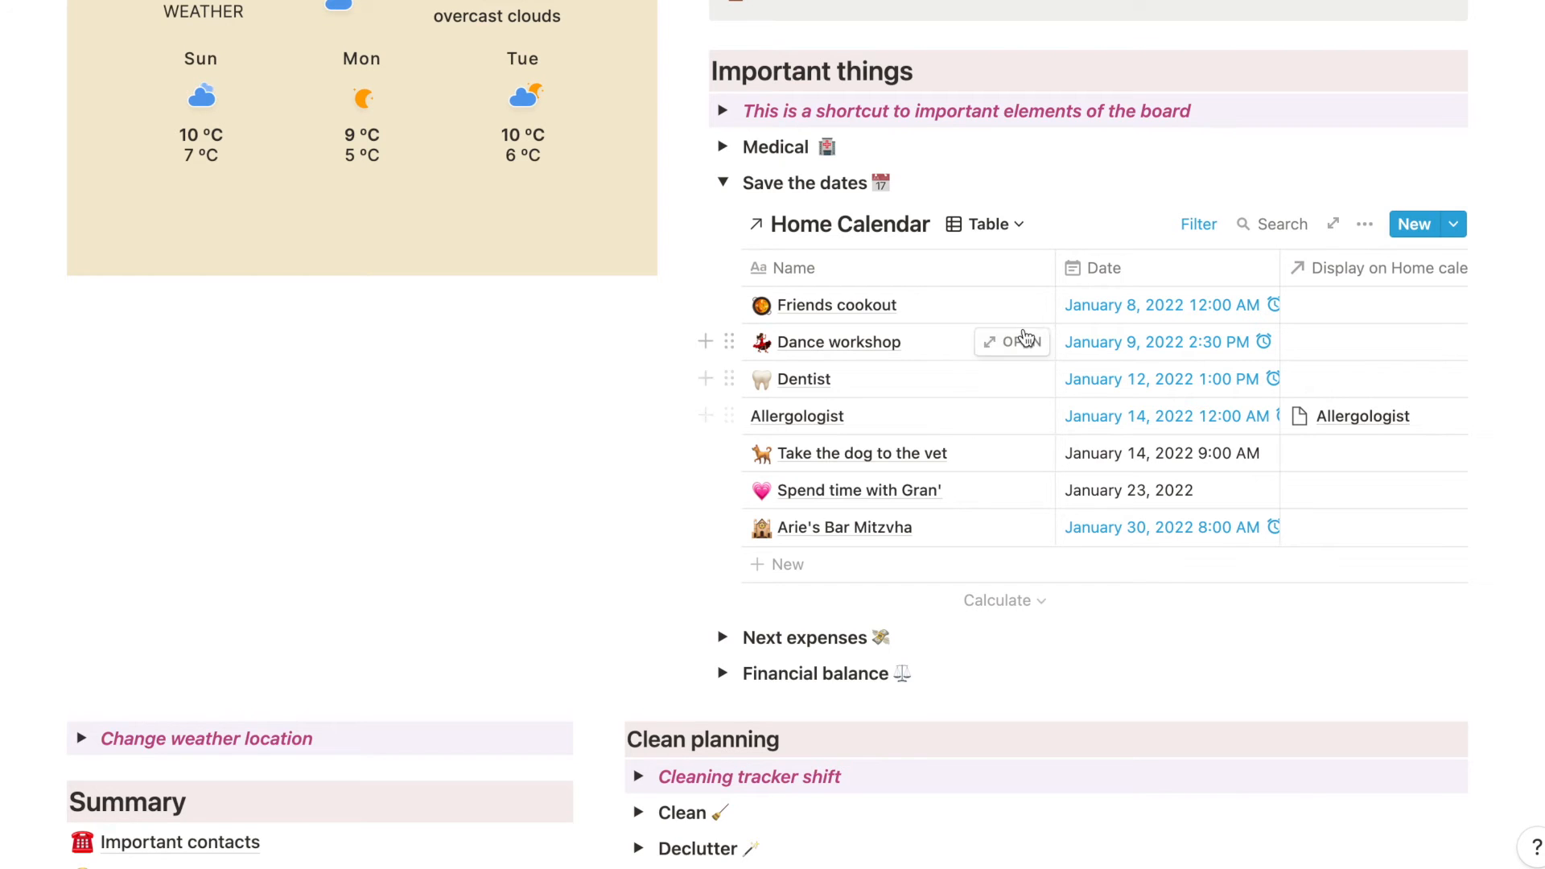
# - Open the Friends cookout entry in the Home Calendar and examine its status options, leaving the entry without edits
pyautogui.click(1011, 307)
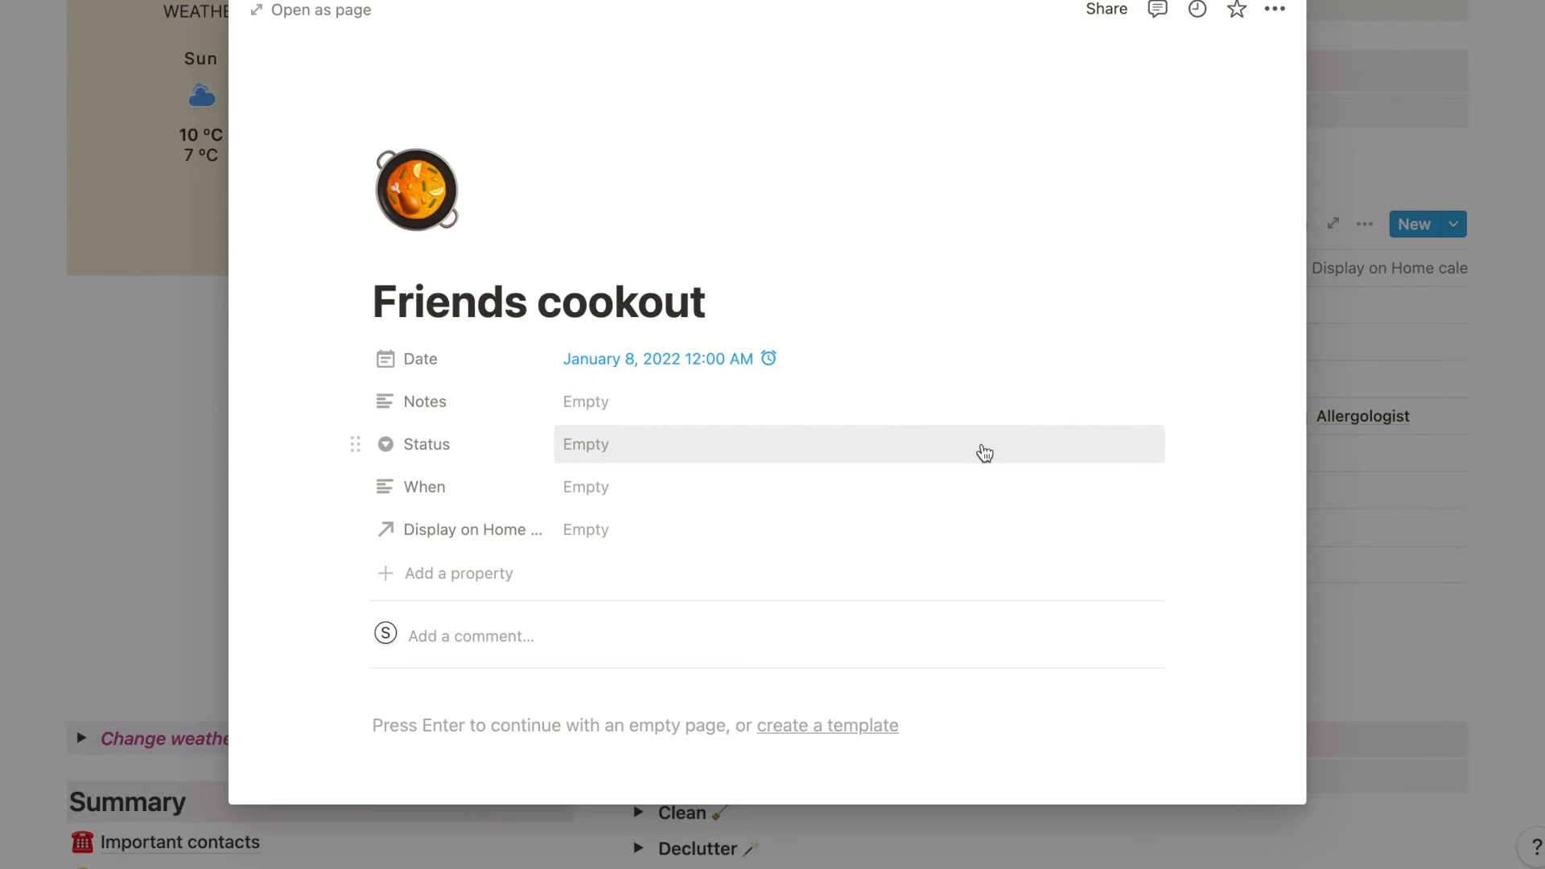
pyautogui.click(985, 452)
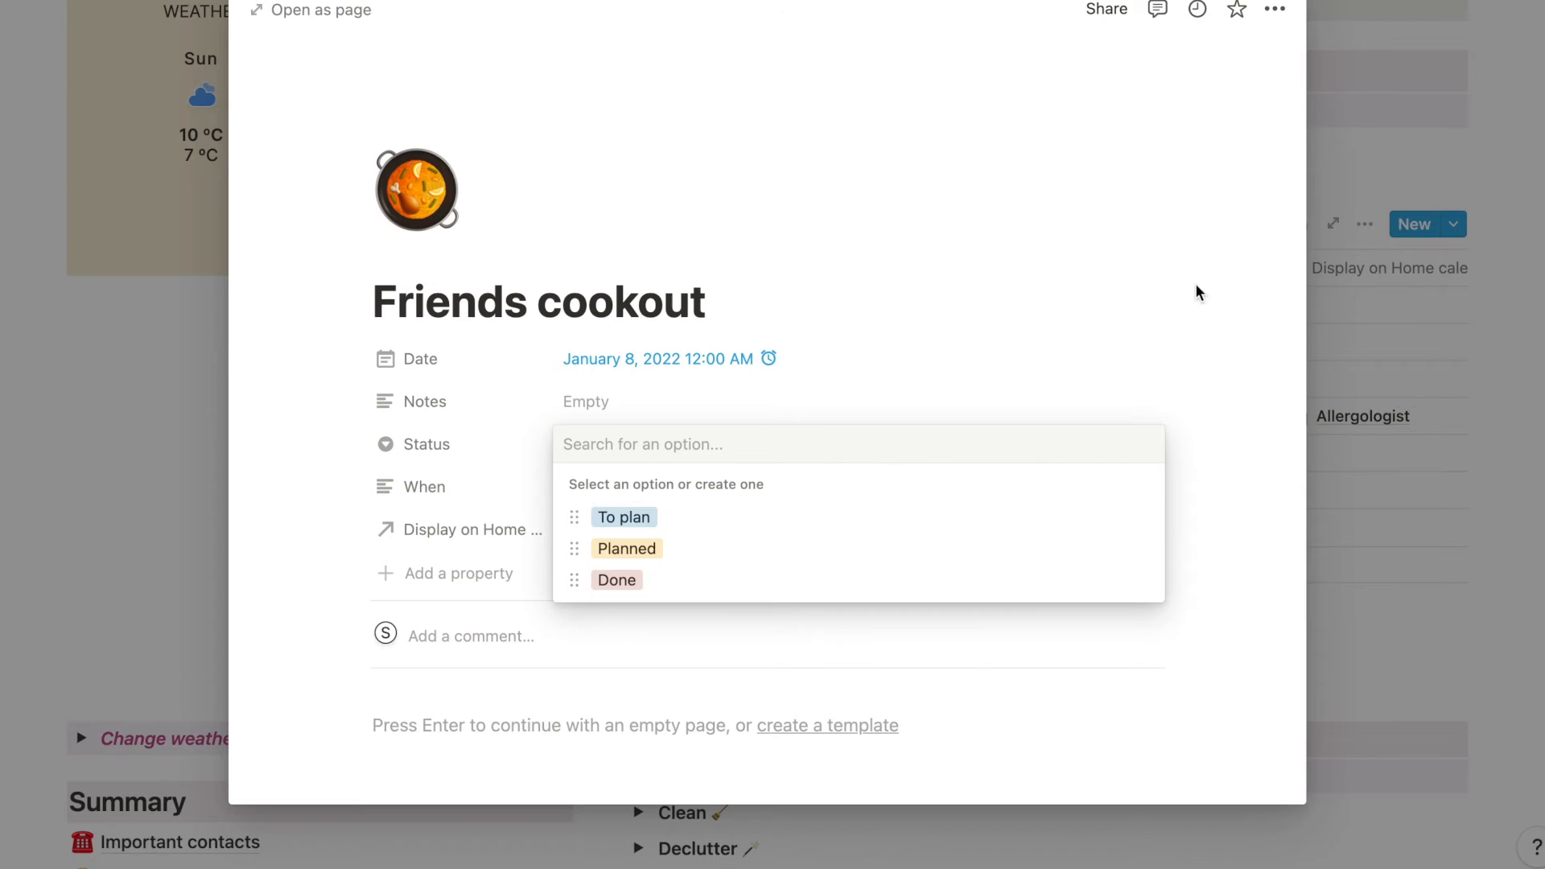
pyautogui.click(1159, 273)
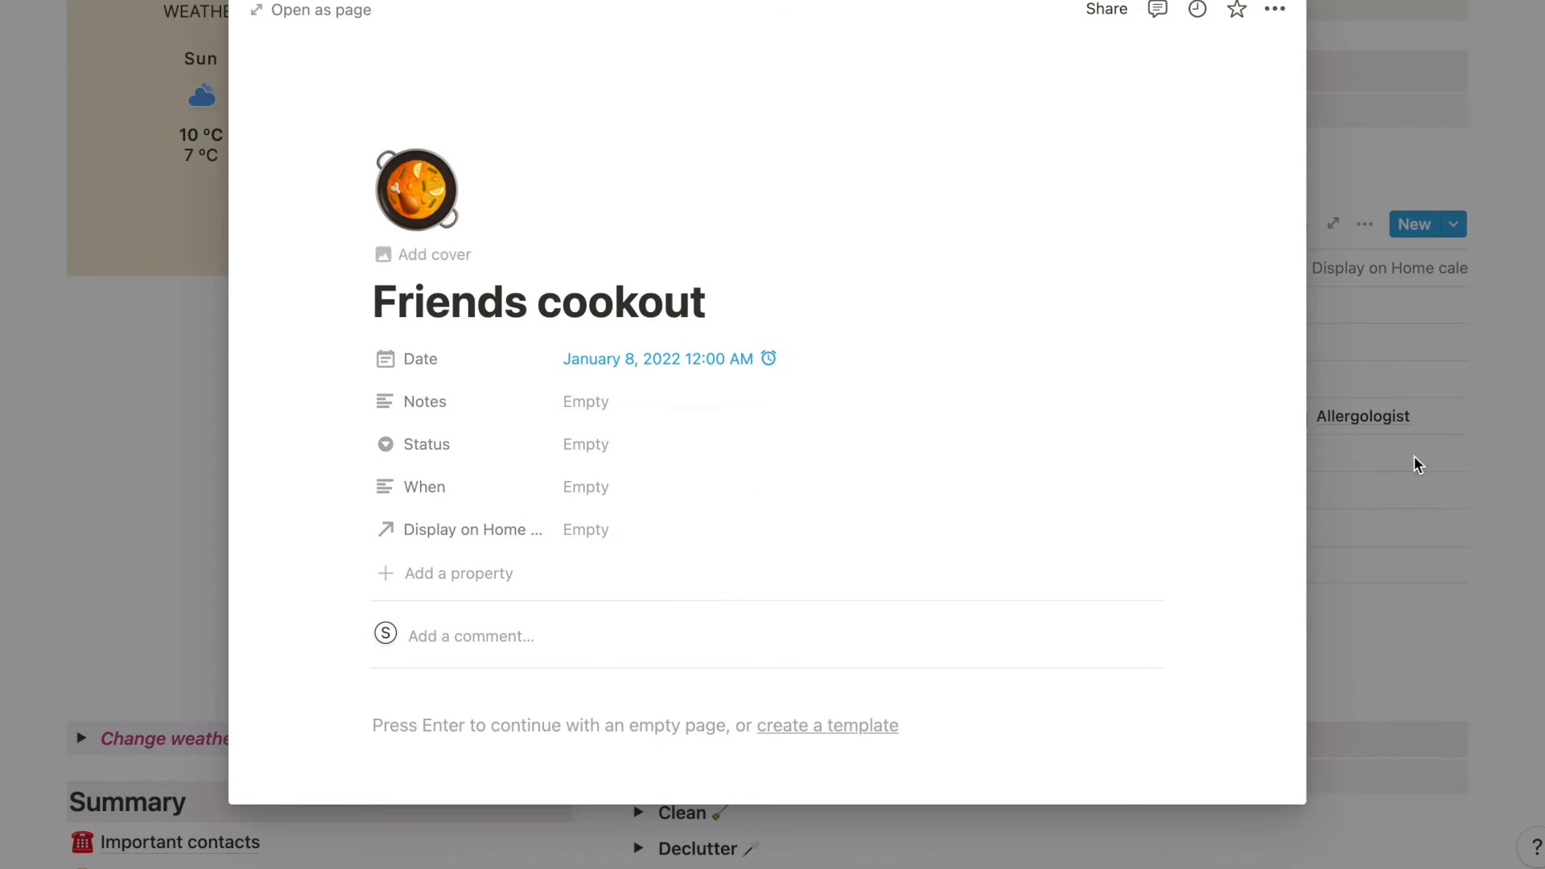
pyautogui.click(1406, 547)
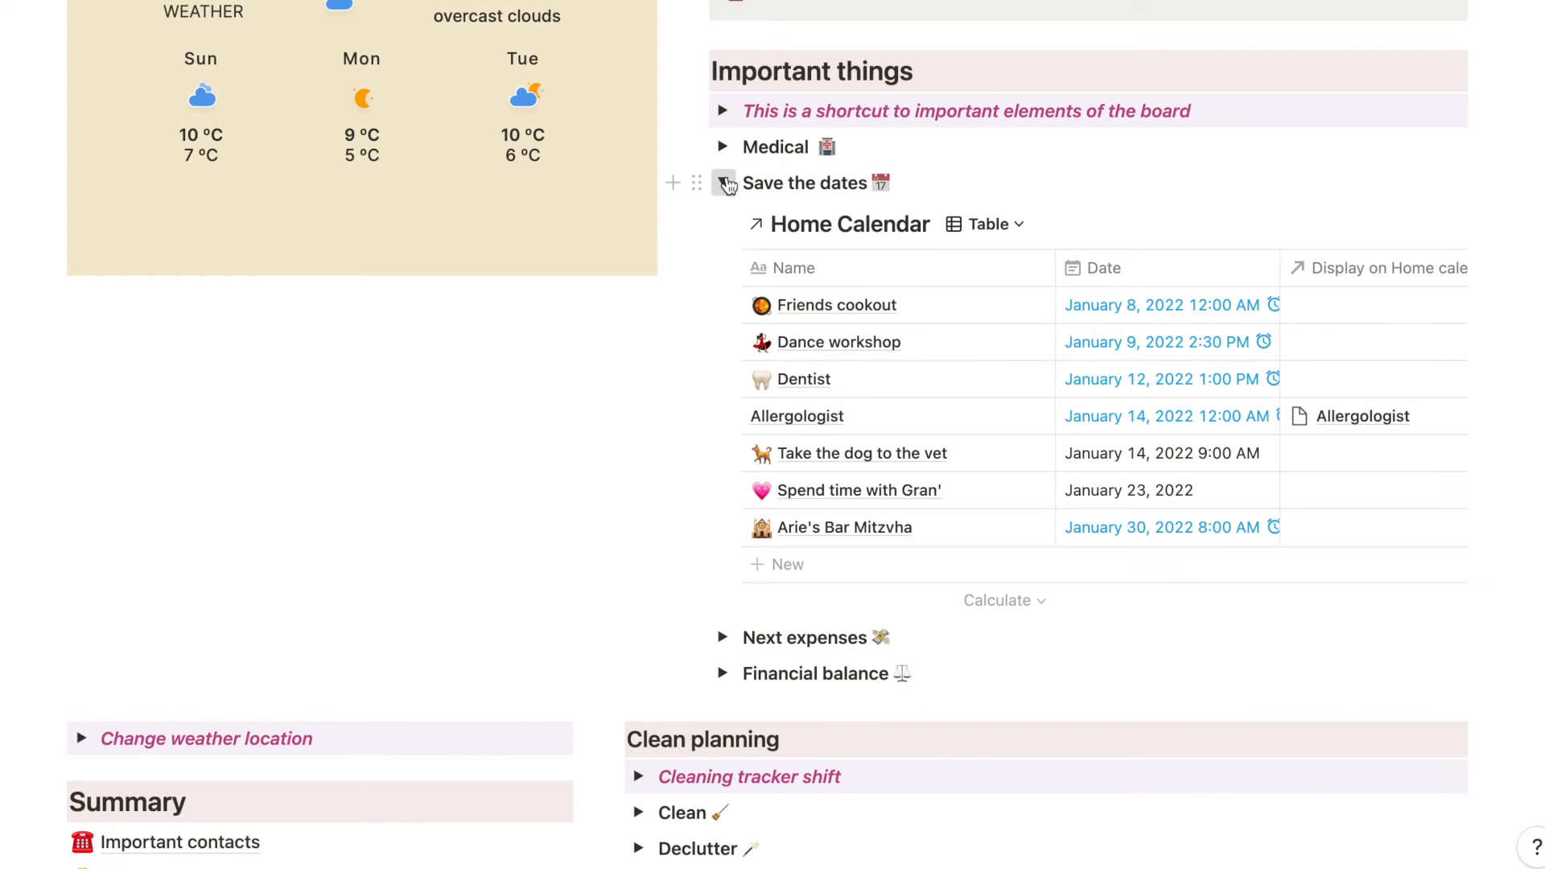
# - Replace the open Save the dates section with Next expenses, show its Planned expenses view and inspect that view's filters
pyautogui.click(724, 184)
pyautogui.click(723, 220)
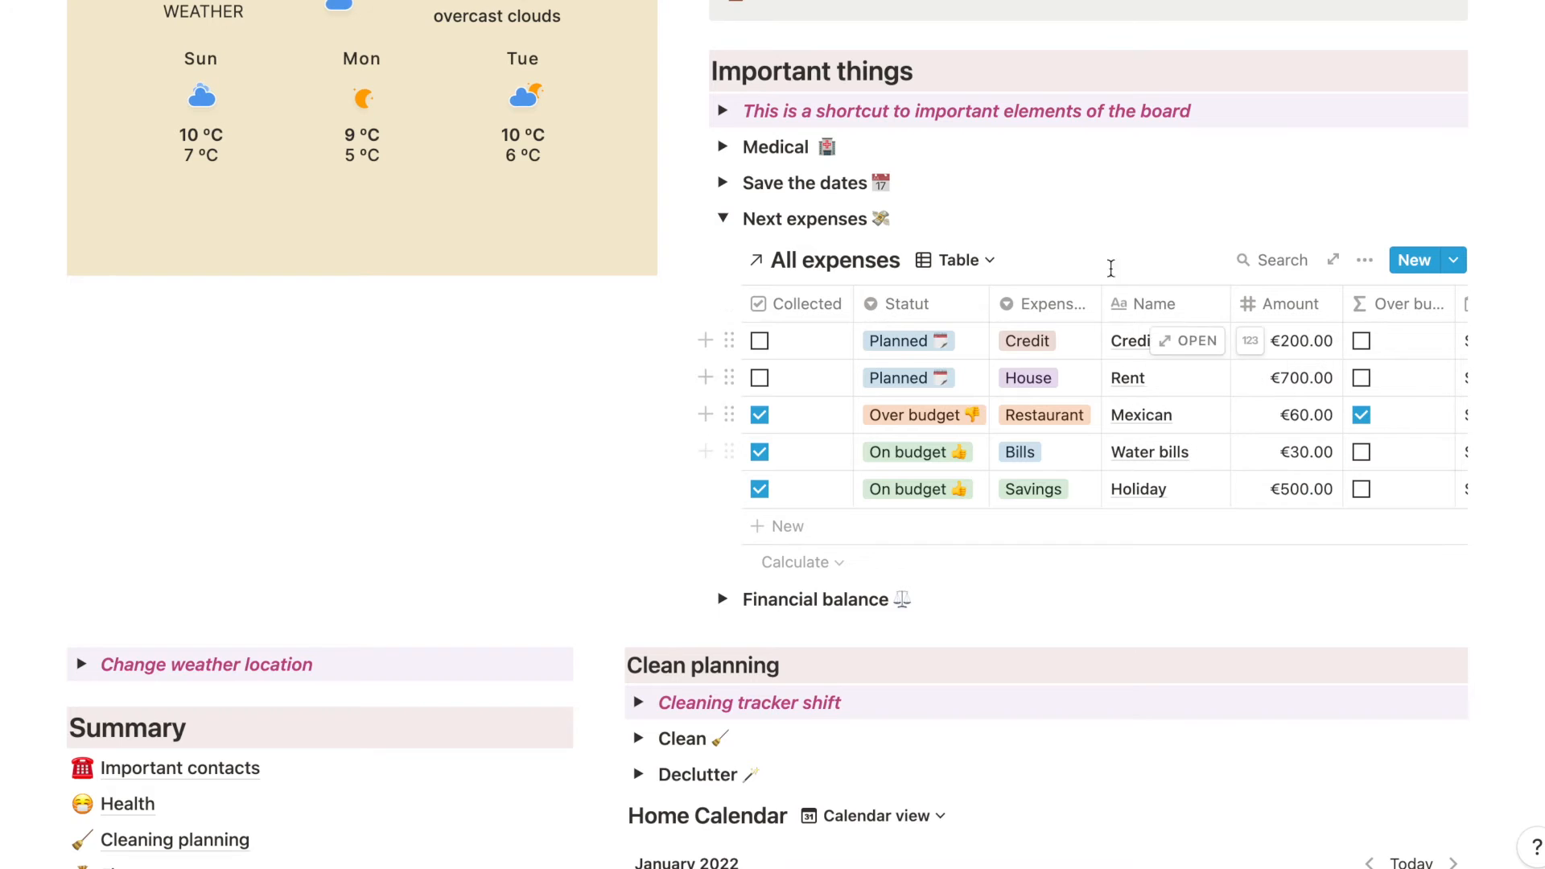
pyautogui.click(987, 259)
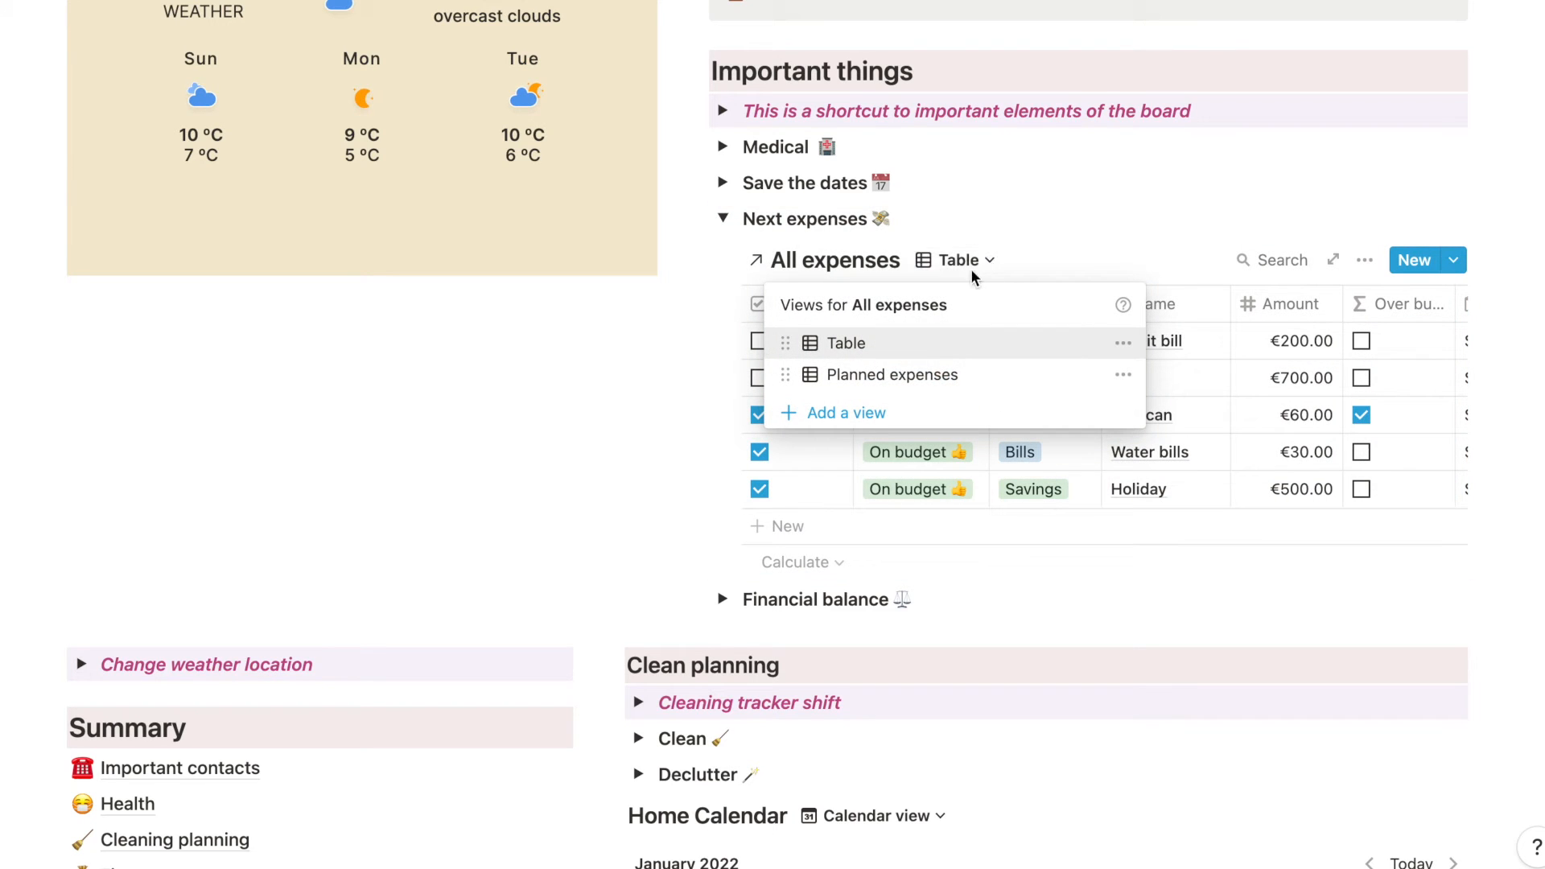
pyautogui.click(932, 374)
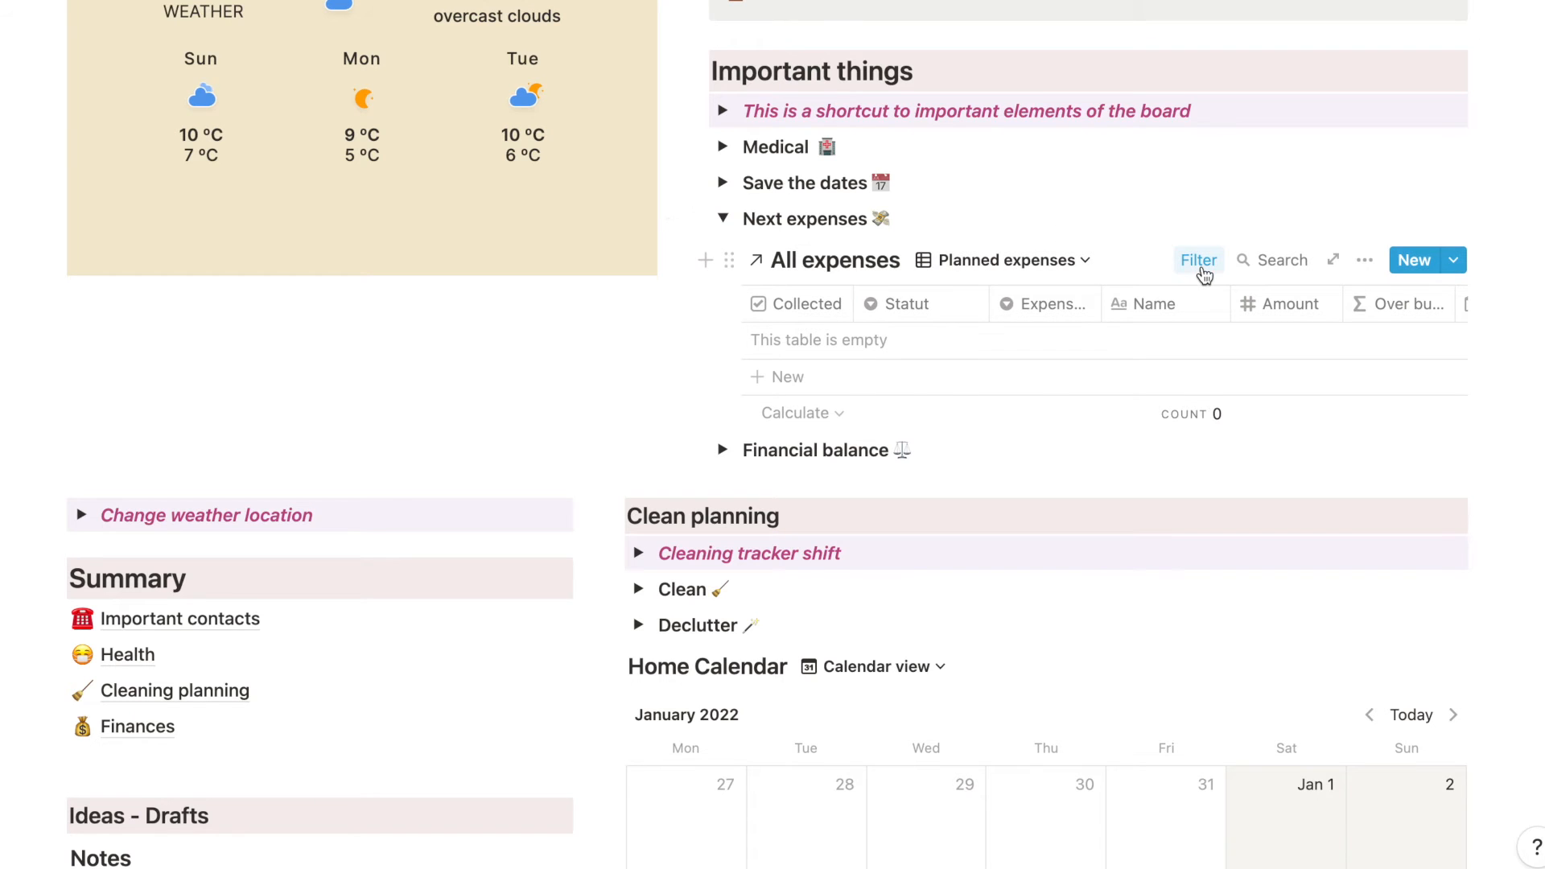
pyautogui.click(1202, 268)
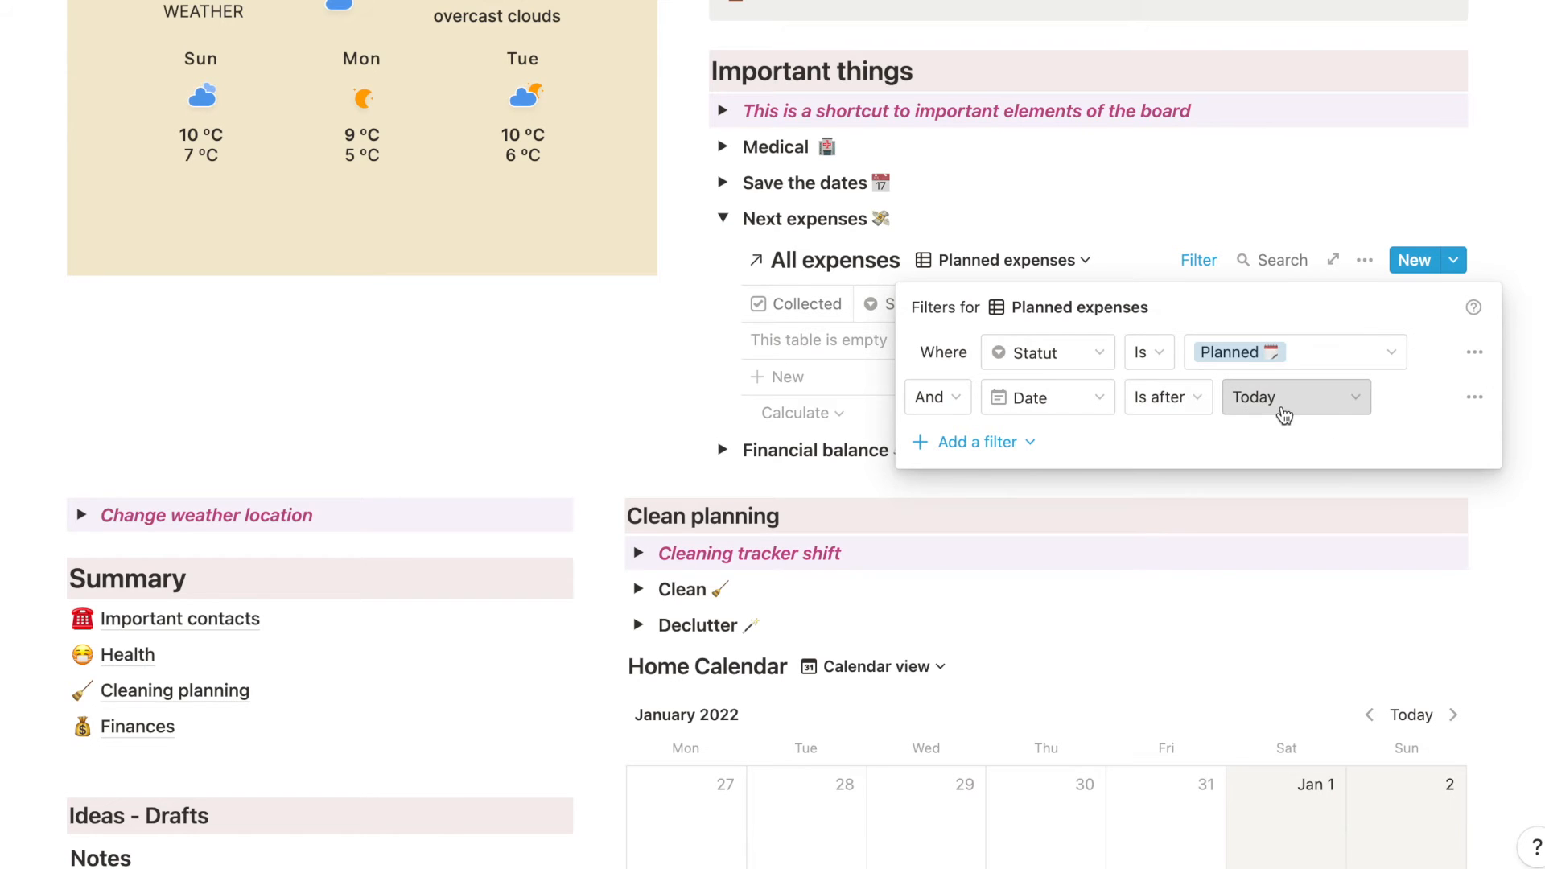
pyautogui.click(1047, 242)
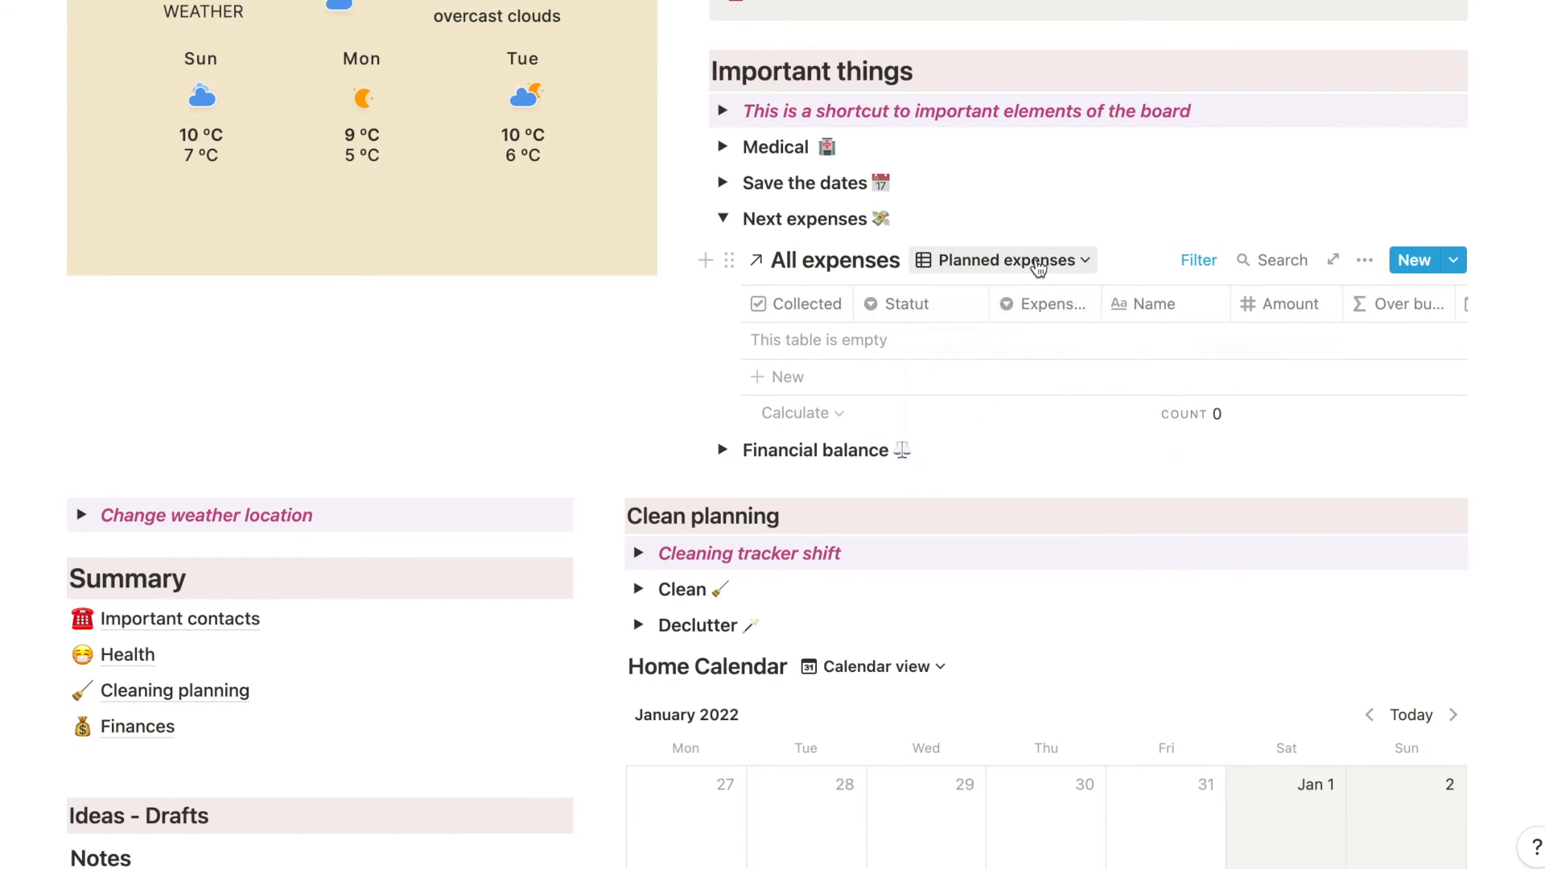
# - Return All expenses to the Table view and examine its date, fixed/variable, month and monthly columns
pyautogui.click(1035, 261)
pyautogui.click(1000, 346)
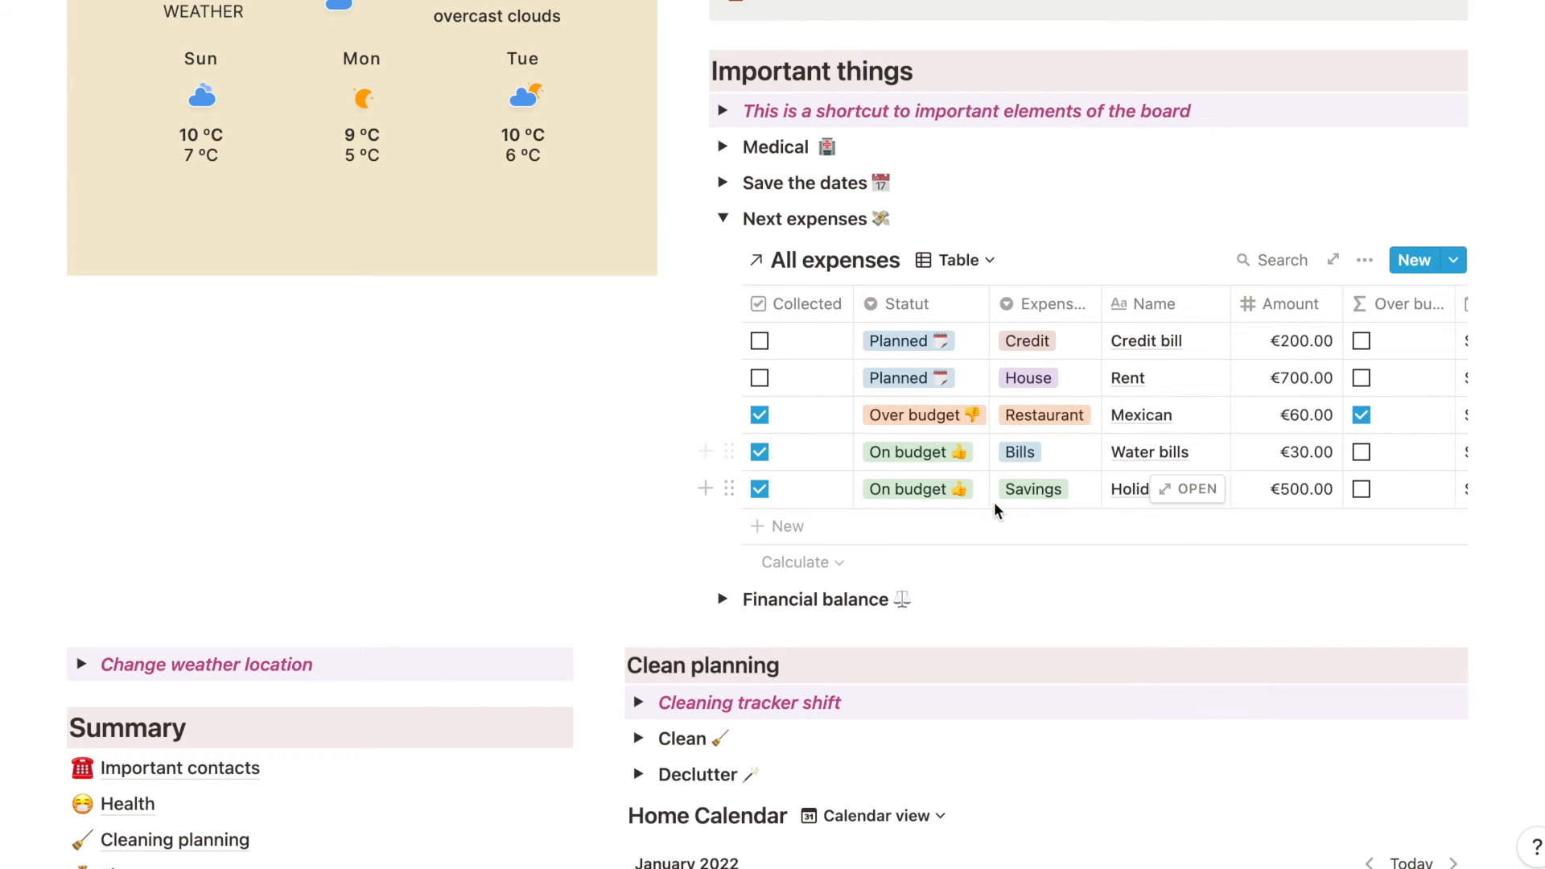
pyautogui.hscroll(5, 1239, 467)
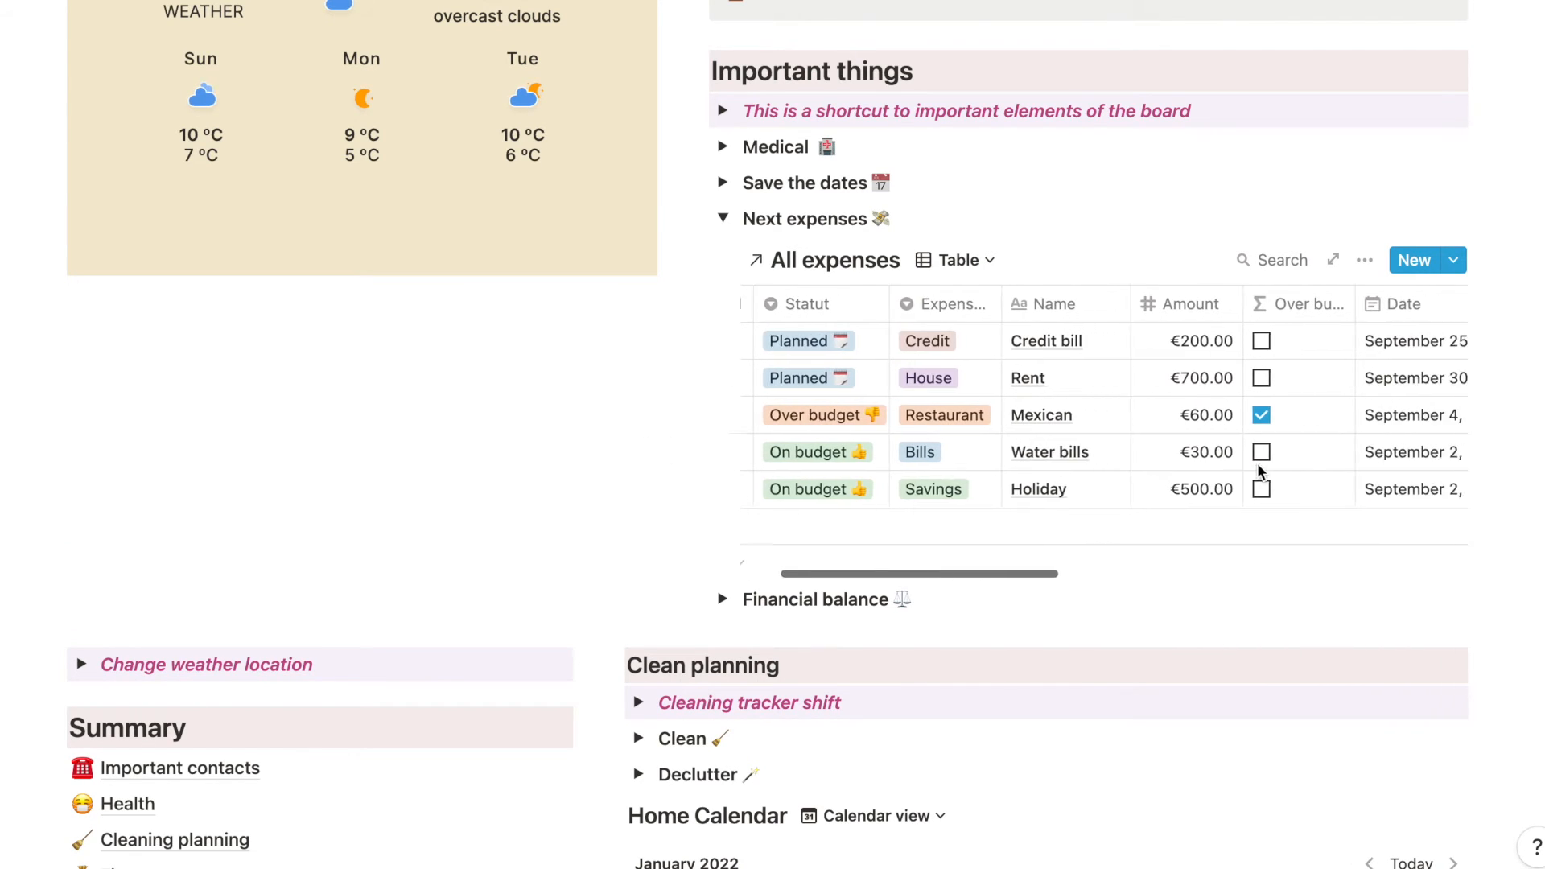
pyautogui.hscroll(4, 1261, 471)
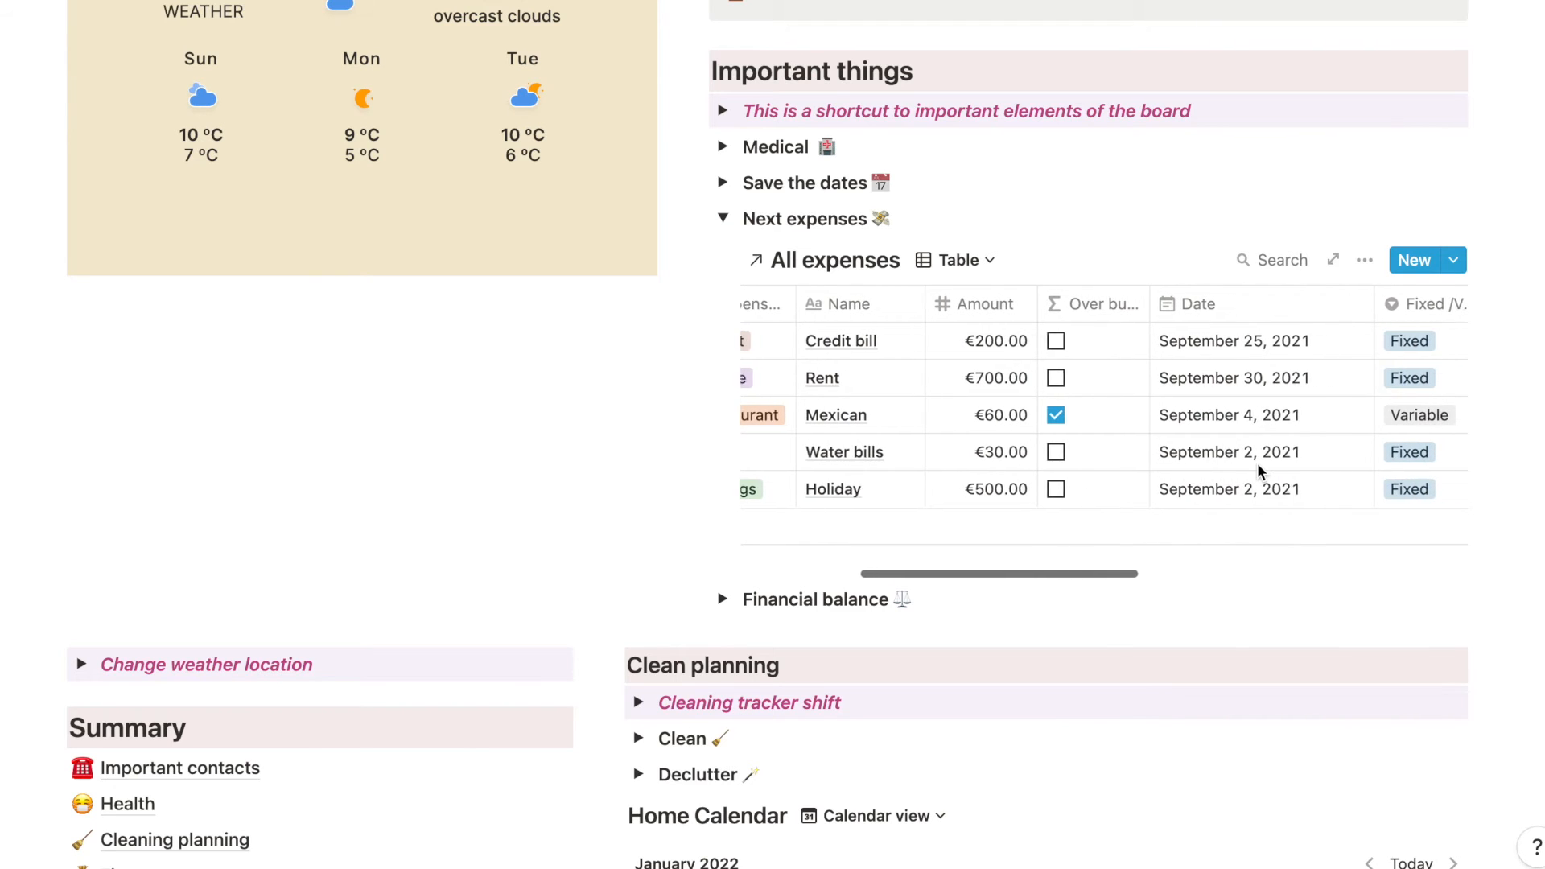
pyautogui.hscroll(6, 1261, 471)
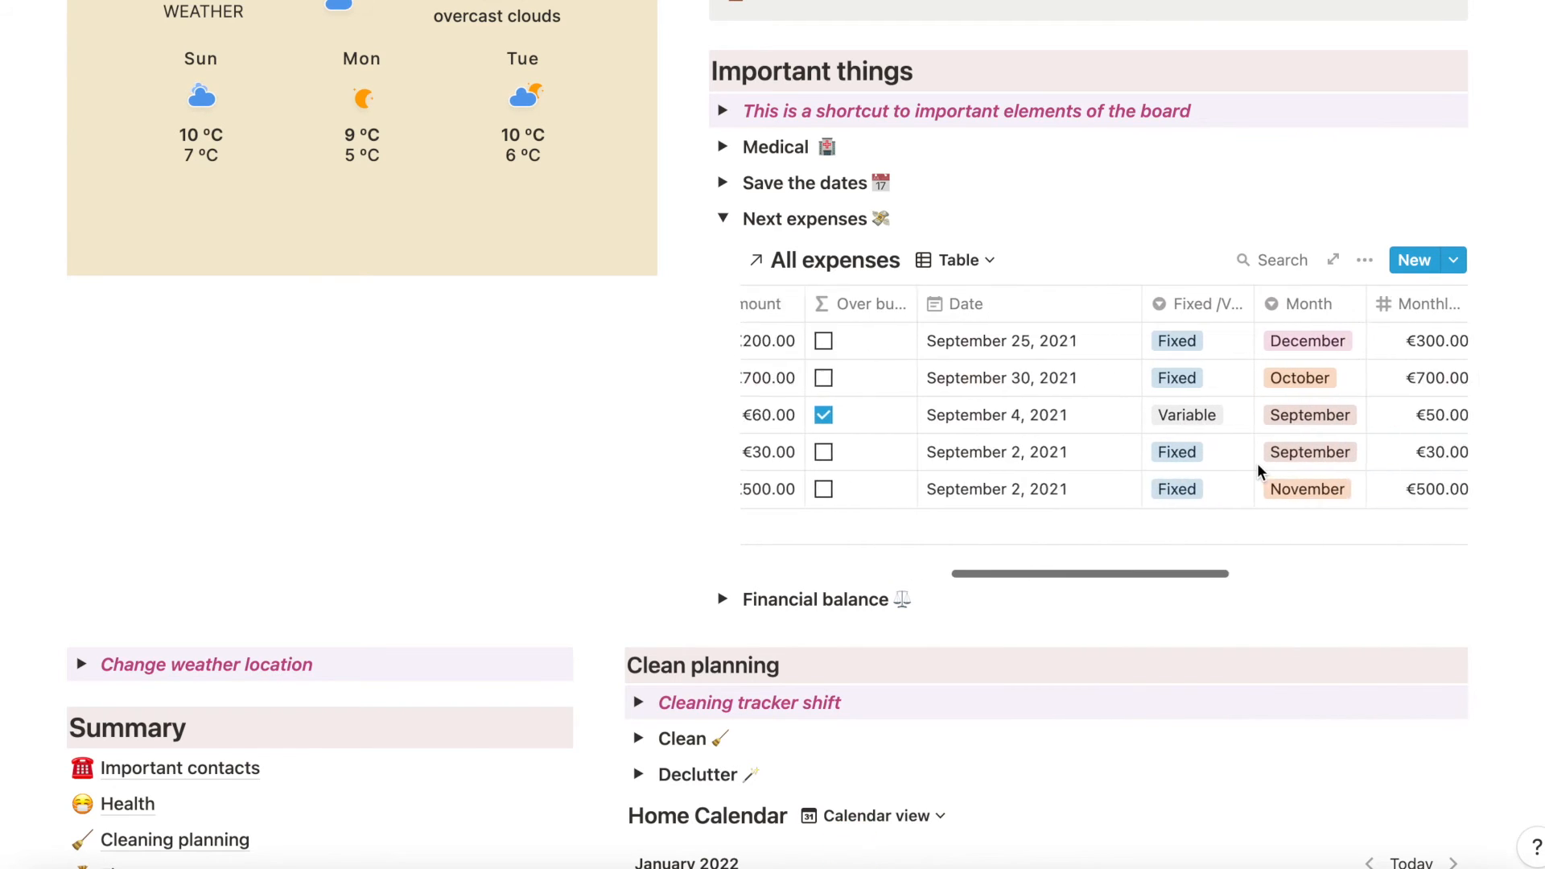
pyautogui.hscroll(-15, 1261, 471)
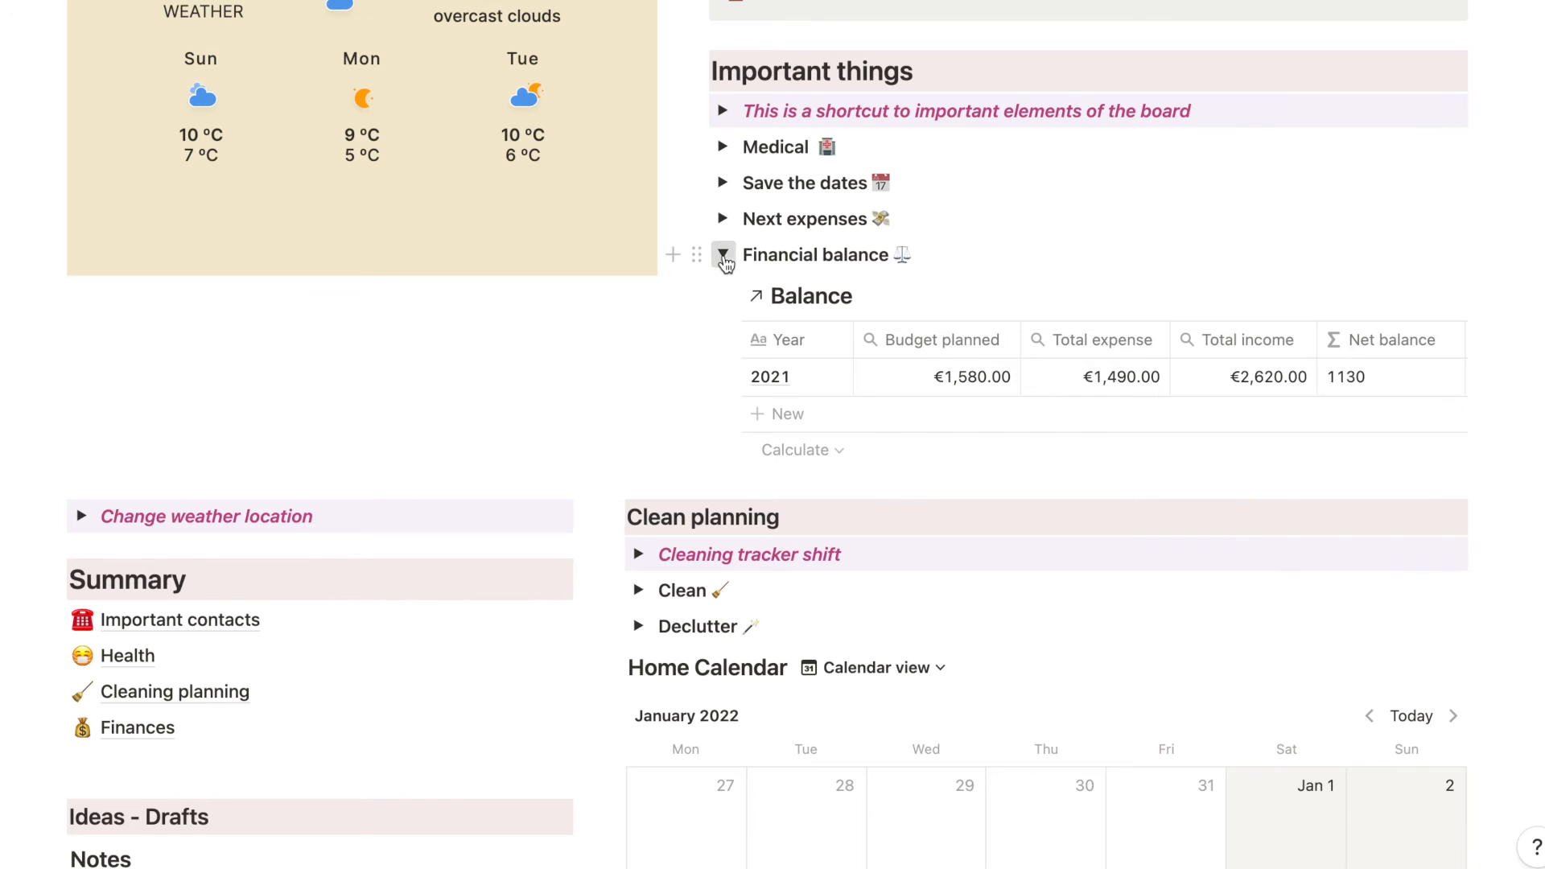
# - Collapse the Financial balance section and open the Important contacts page from the Summary to review its table
pyautogui.click(724, 256)
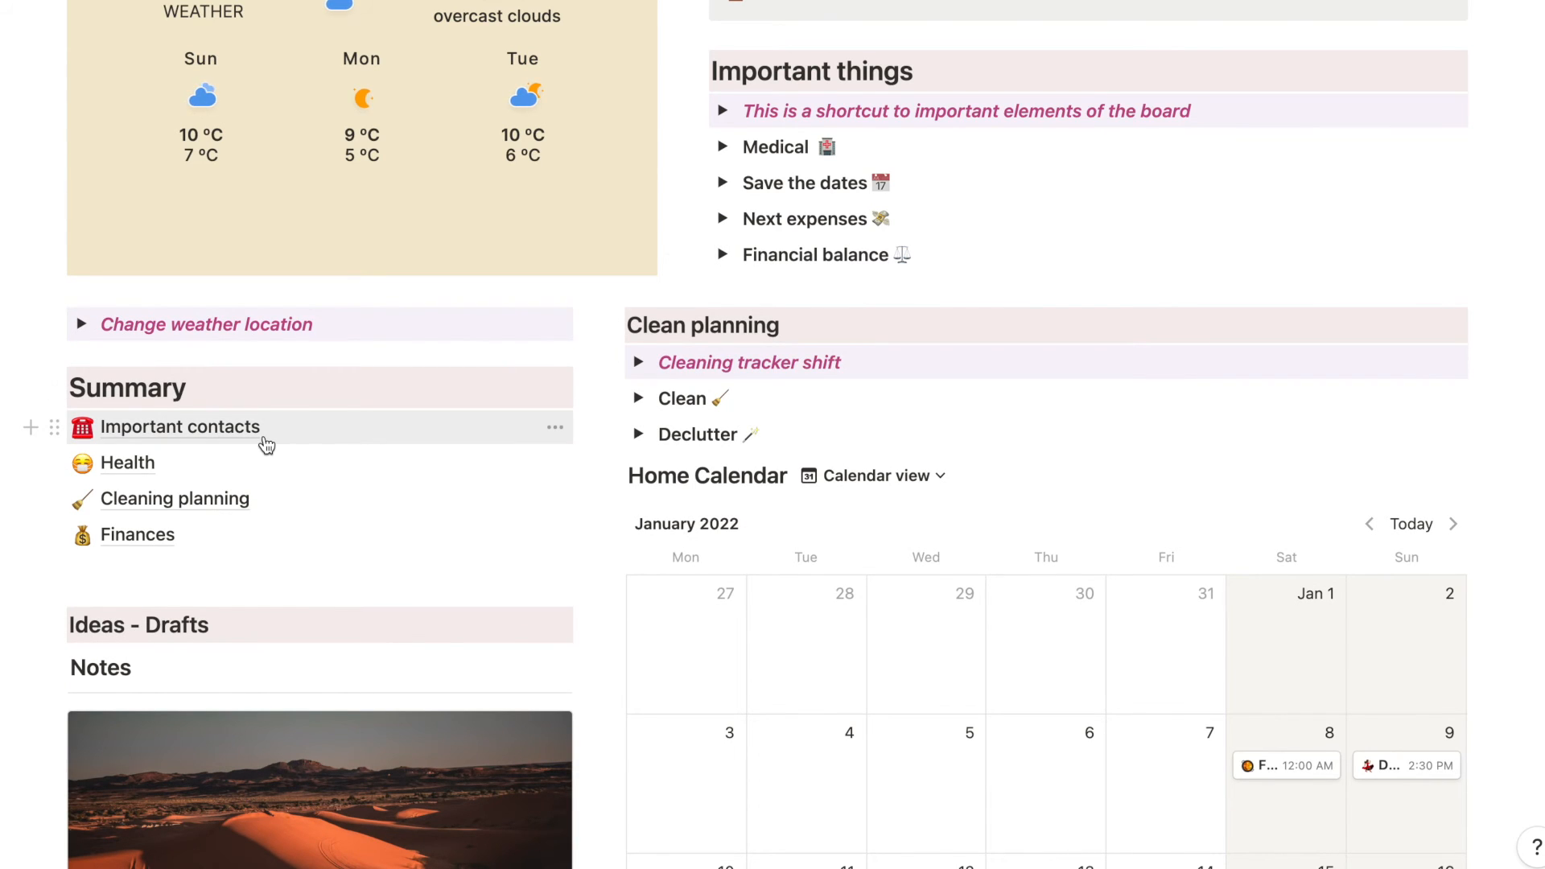
pyautogui.click(180, 428)
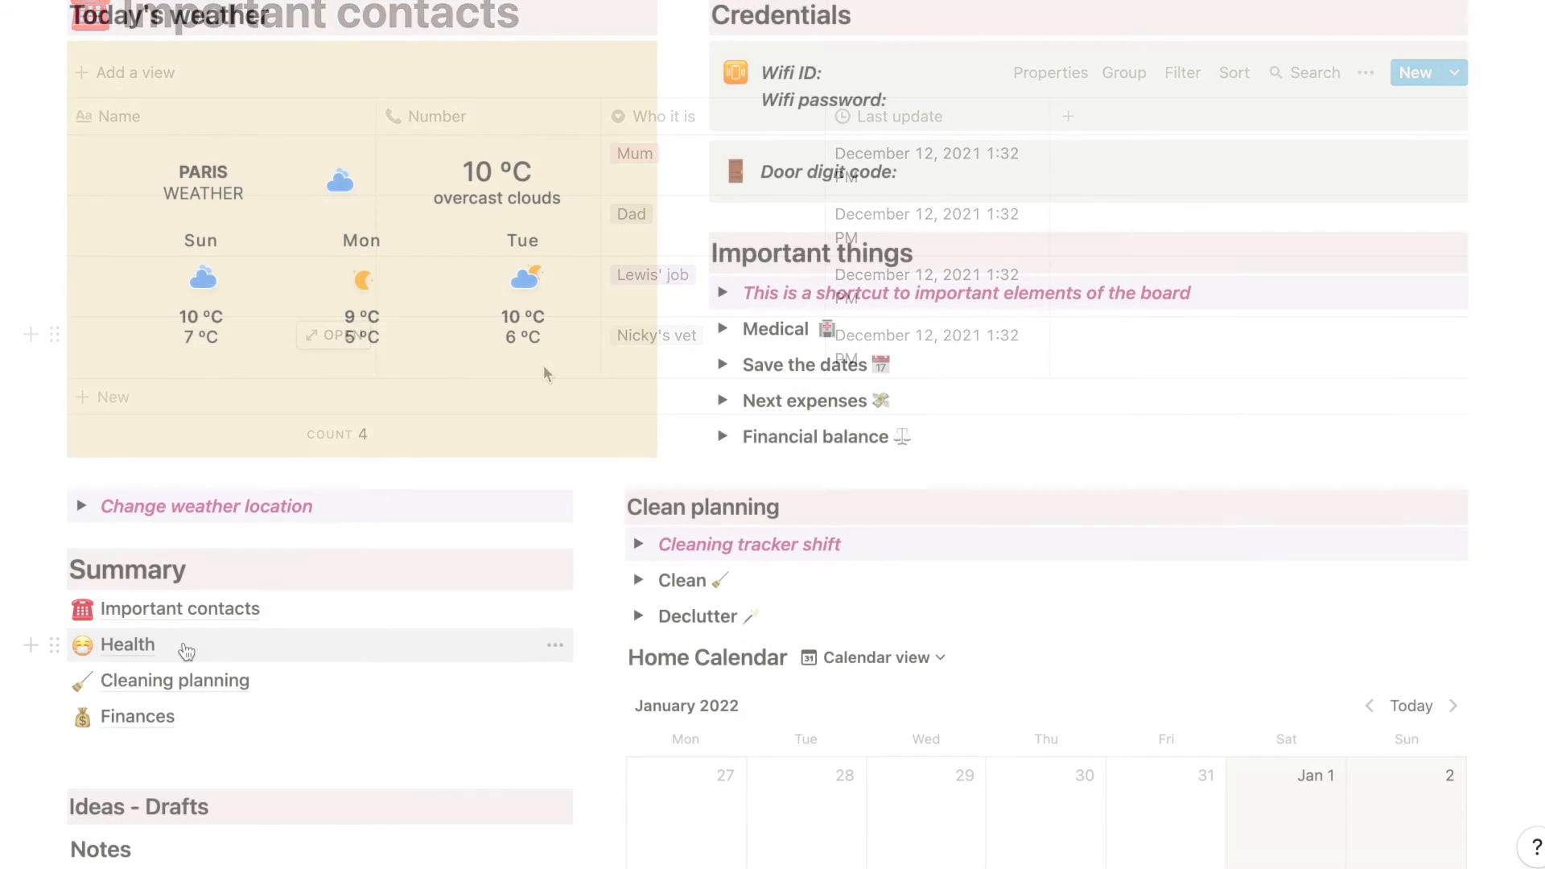
# - Open the Health page, review the Doctors contact list and advance the Medical appointments calendar to April 2022
pyautogui.click(180, 641)
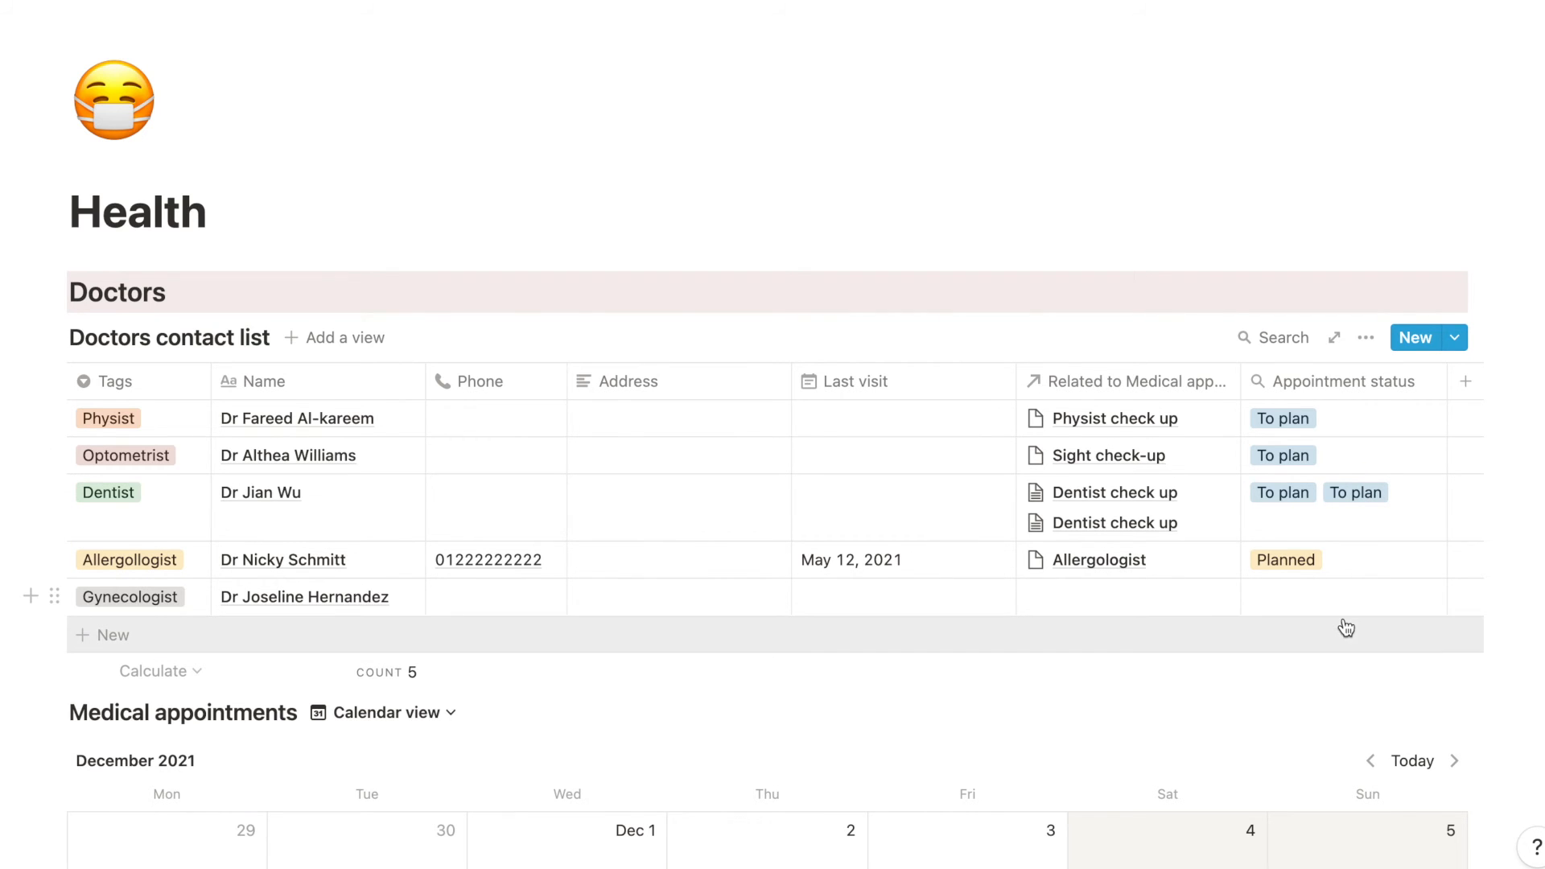
pyautogui.scroll(-1, 1344, 624)
pyautogui.scroll(-10, 1344, 618)
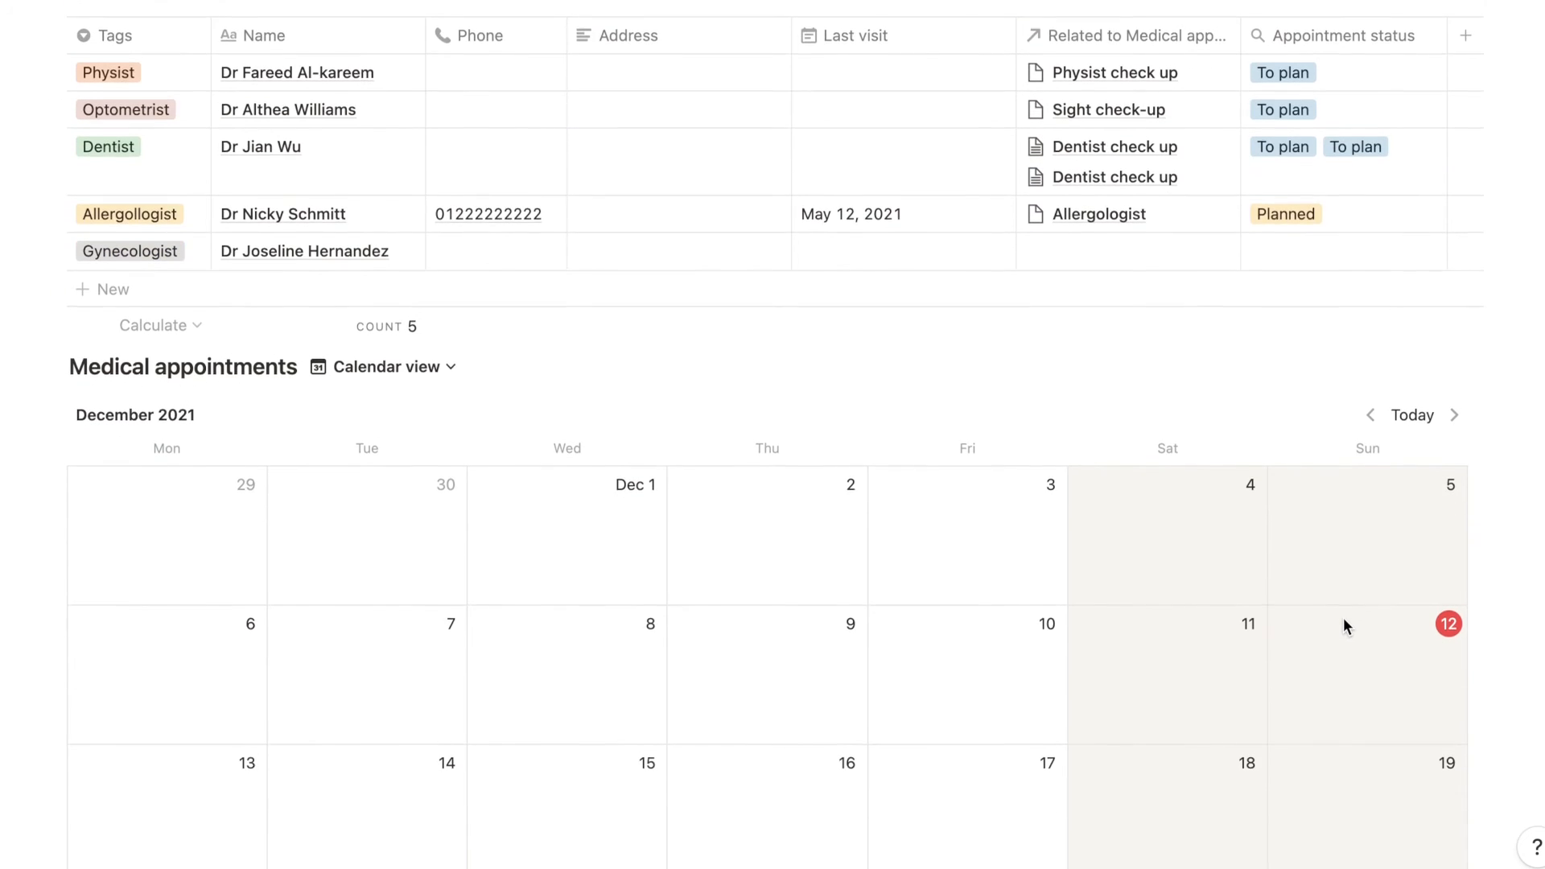
pyautogui.scroll(-3, 1344, 626)
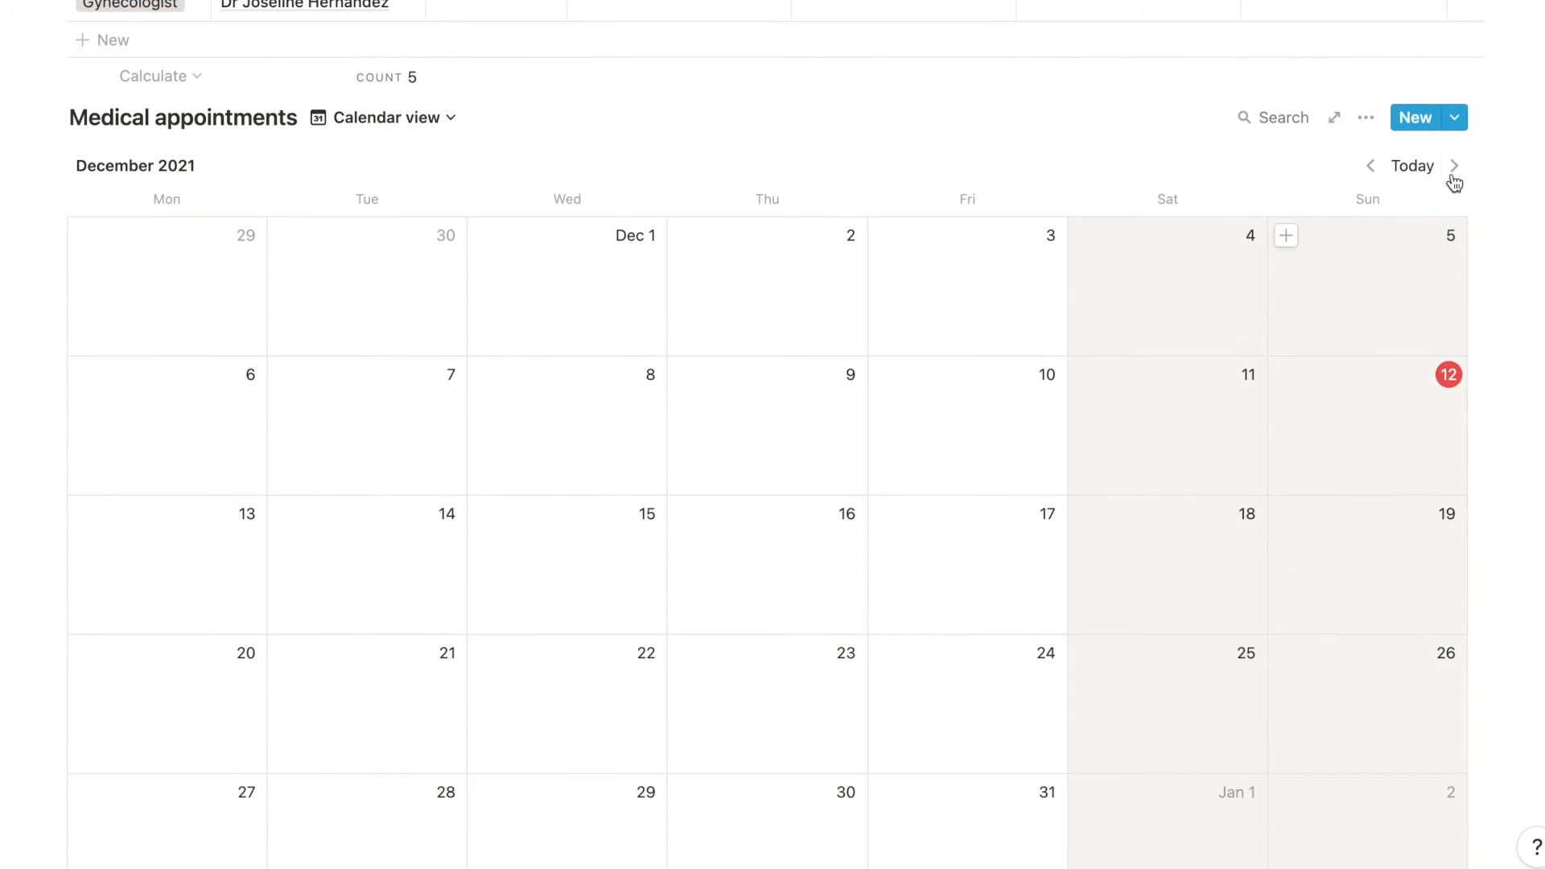
pyautogui.click(1454, 166)
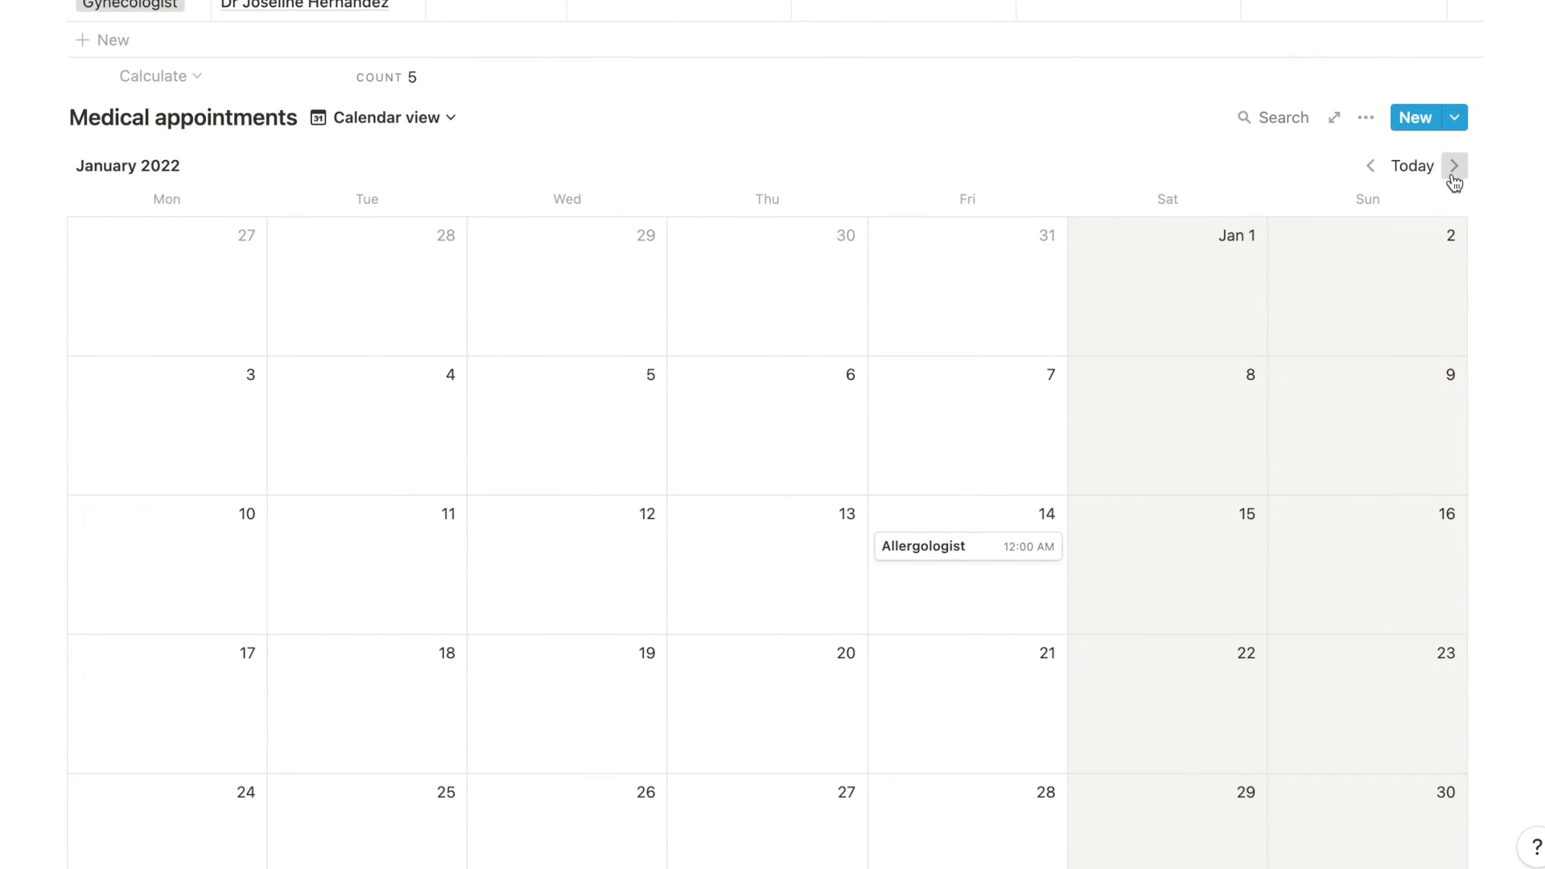
pyautogui.click(1454, 167)
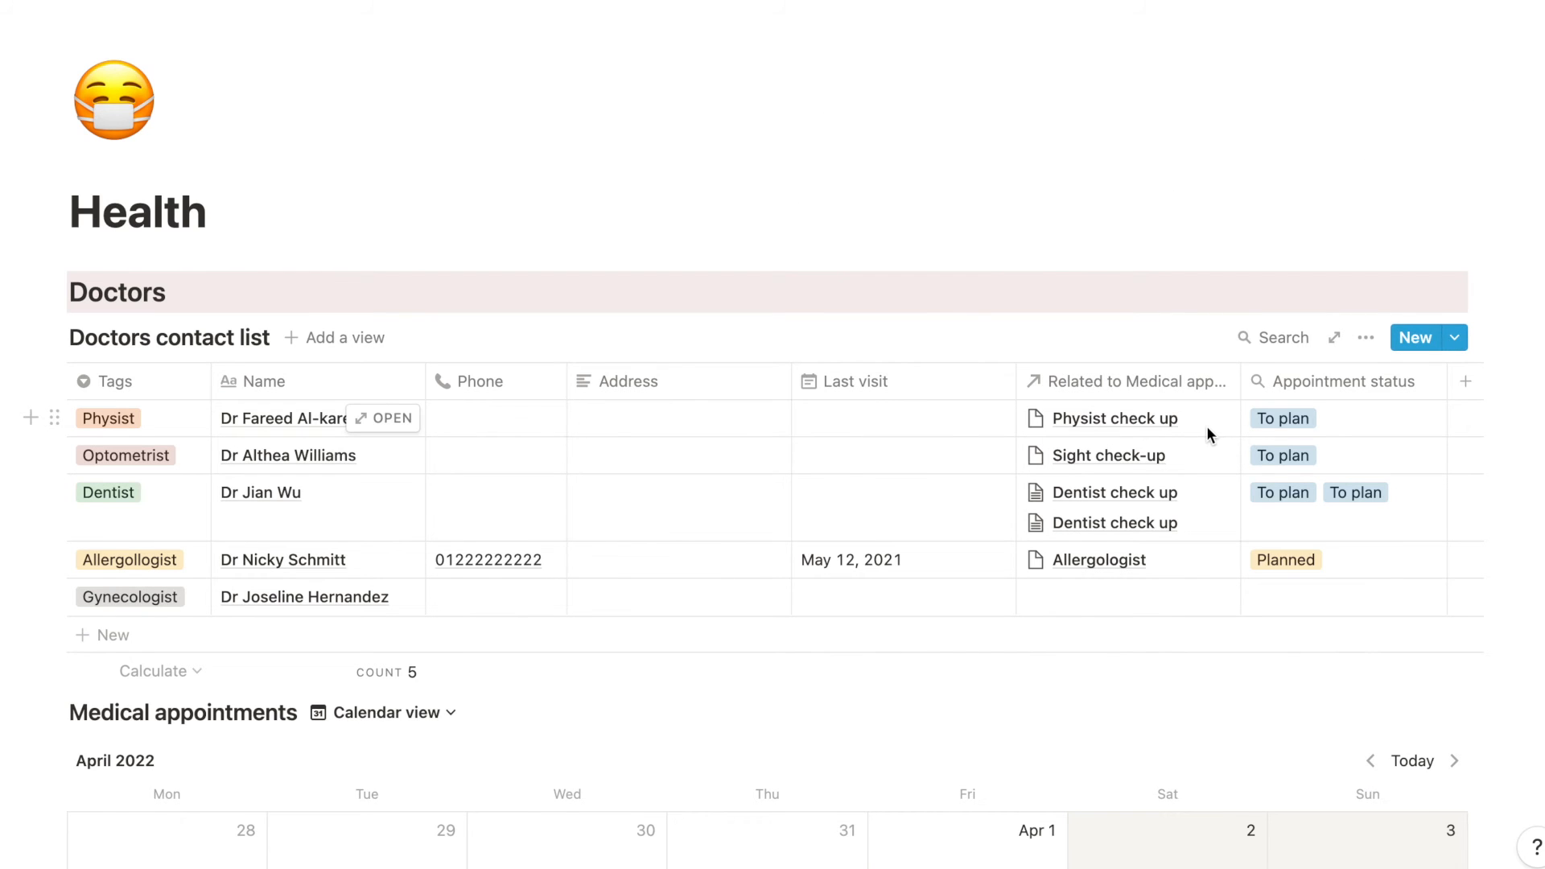
# - Remove the first Dentist check up from the Dentist row's related medical appointments and close the relation list
pyautogui.click(1191, 501)
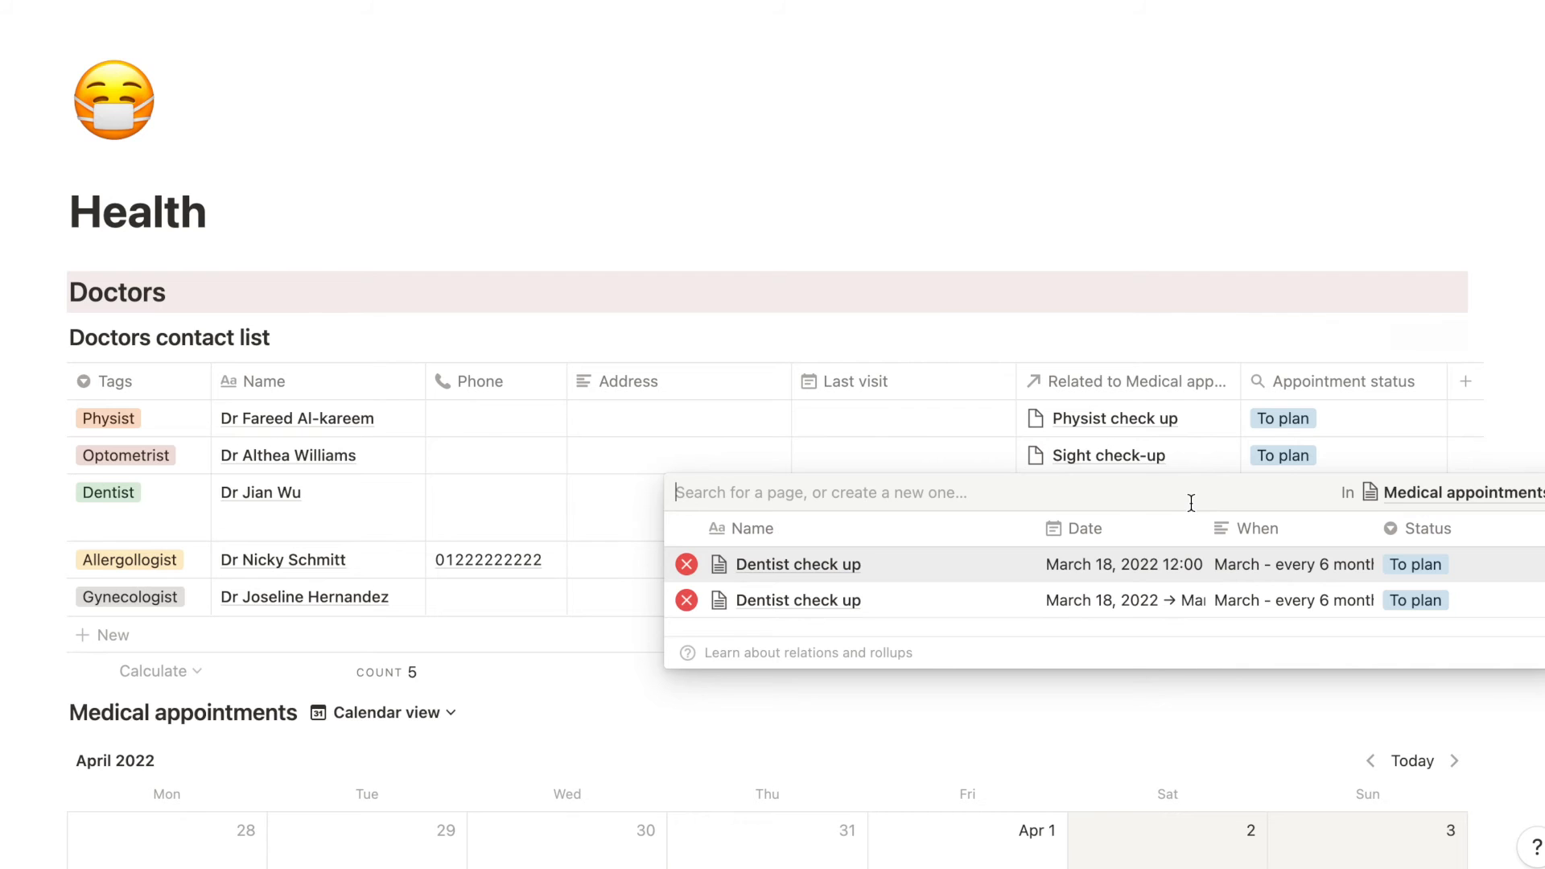
pyautogui.hscroll(5, 971, 599)
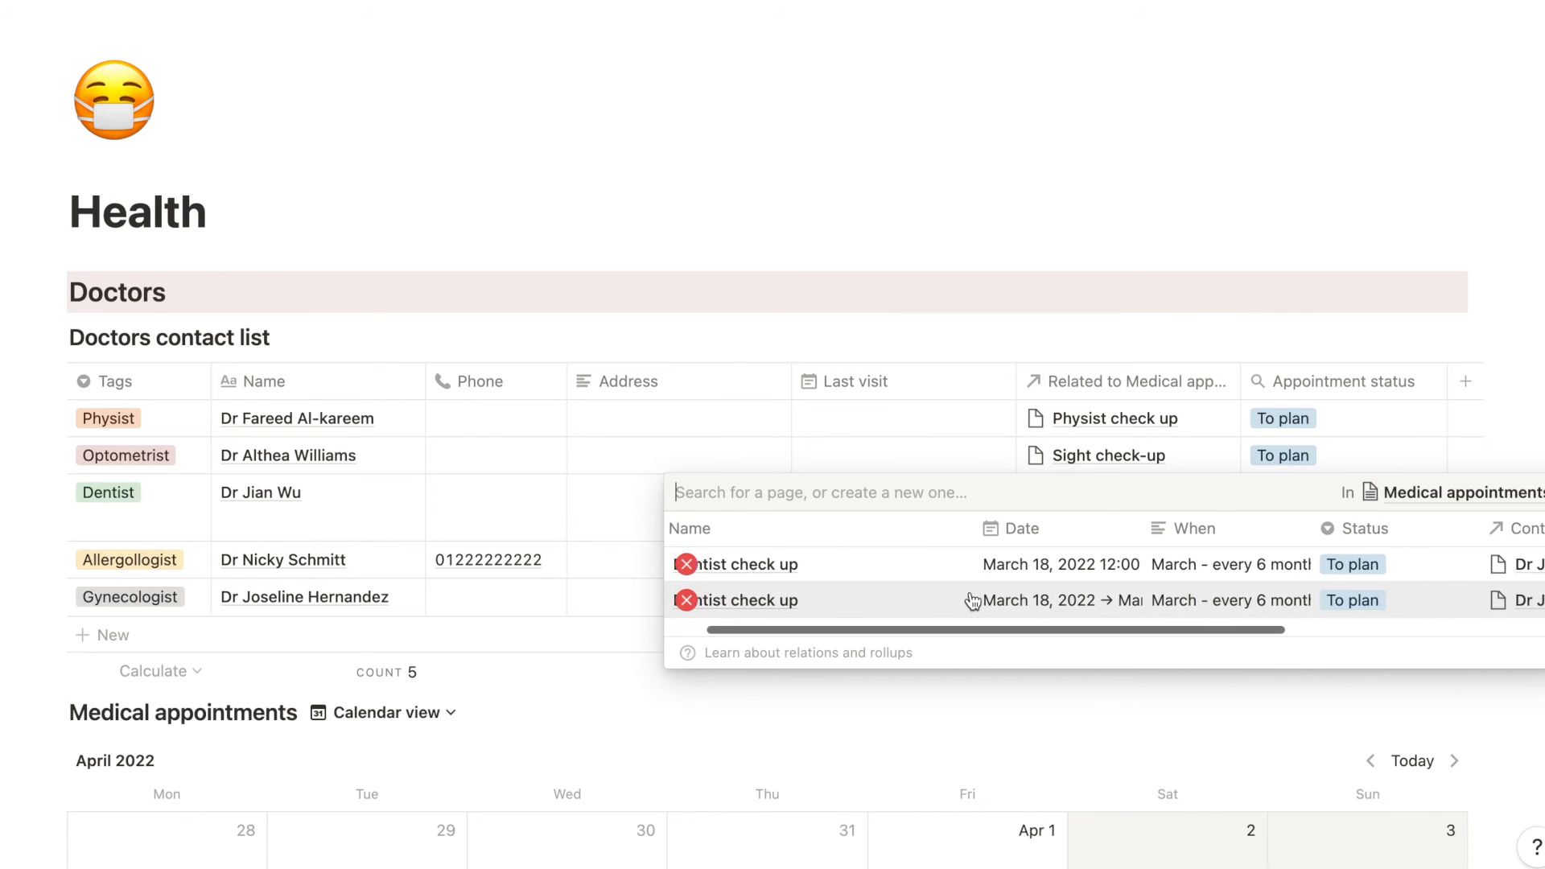
pyautogui.hscroll(-5, 974, 598)
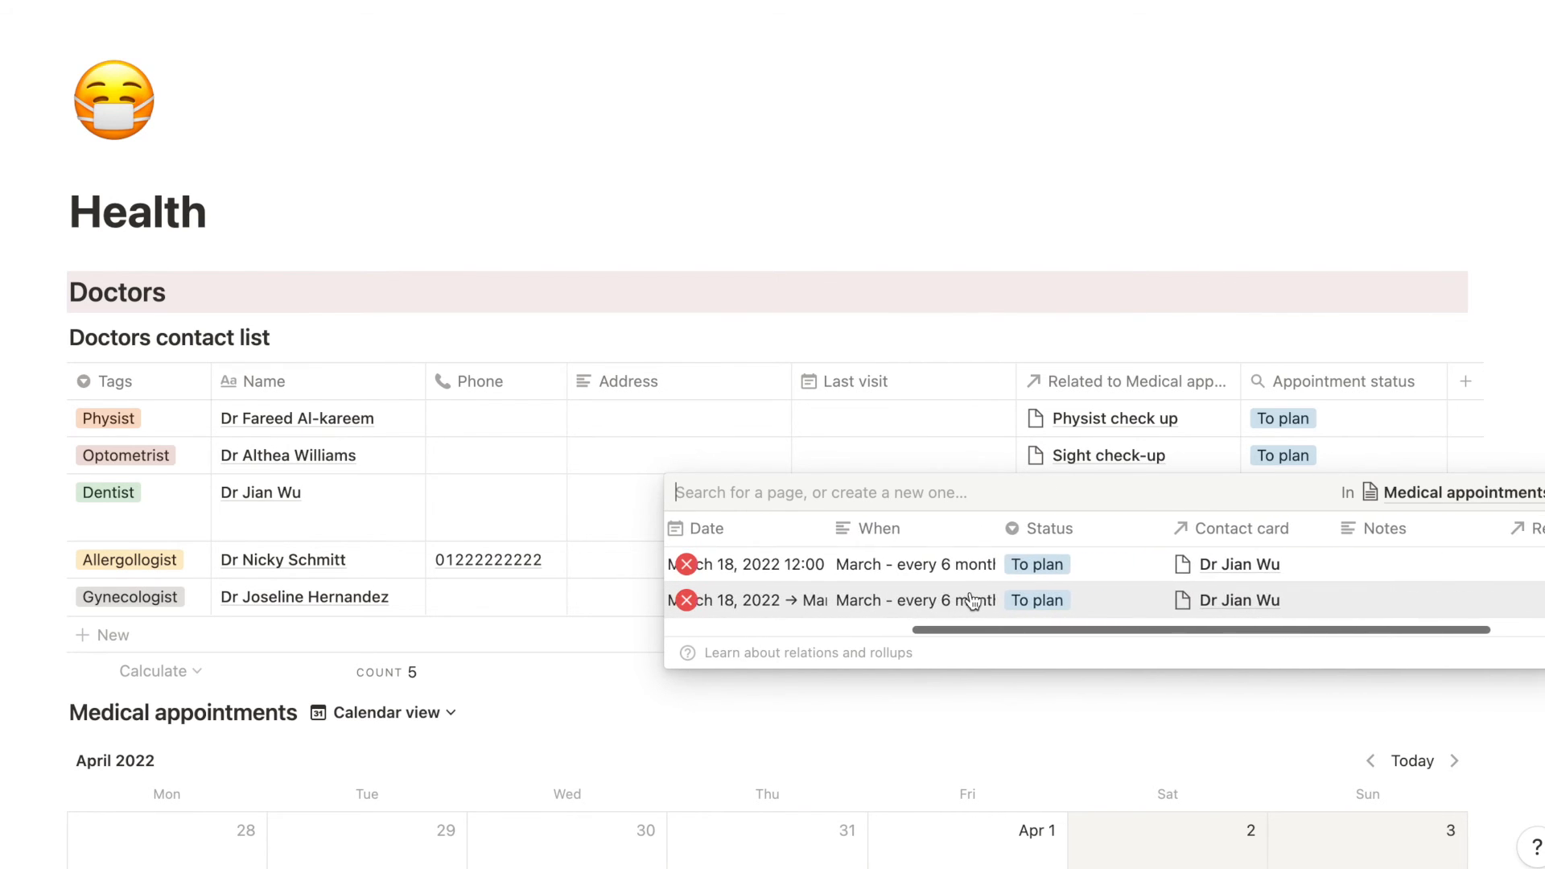
pyautogui.click(686, 564)
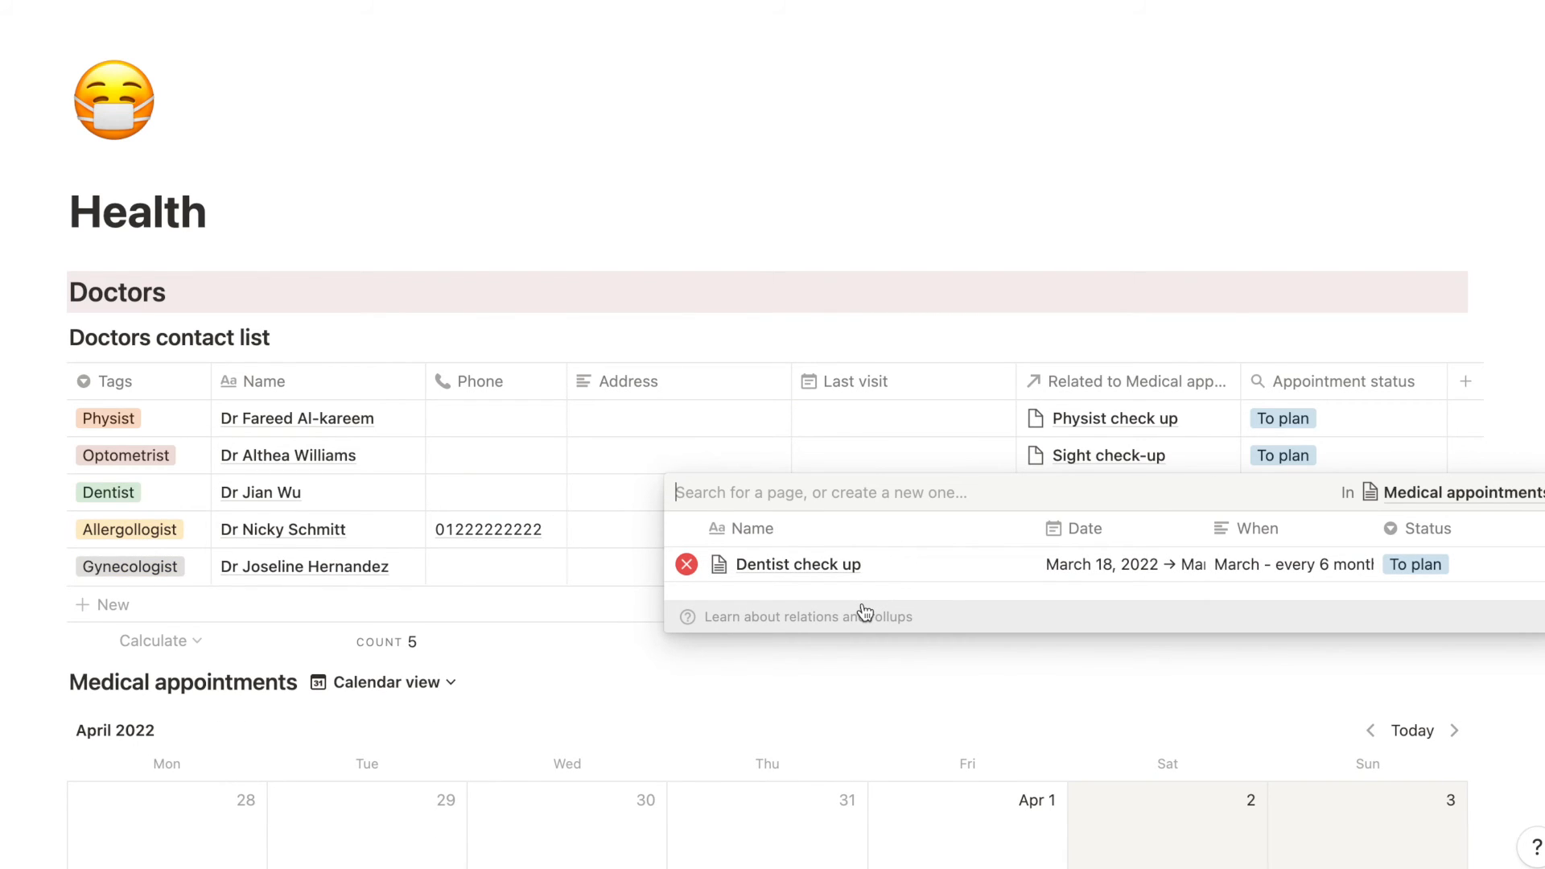
pyautogui.click(573, 680)
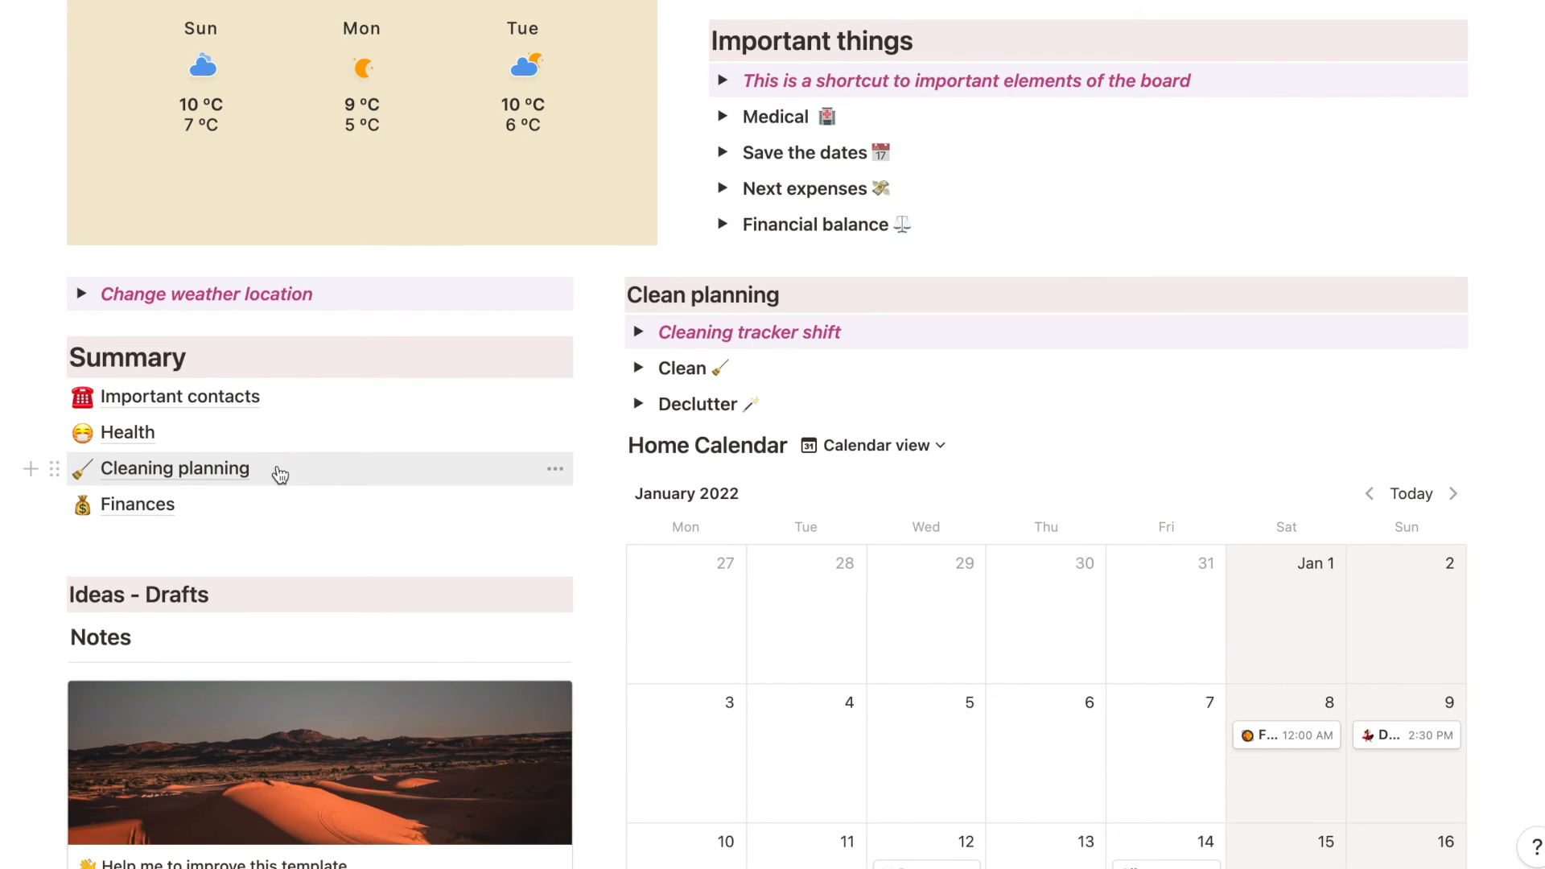
# - Open the Cleaning planning page and switch it from the board to the Global list view
pyautogui.click(279, 474)
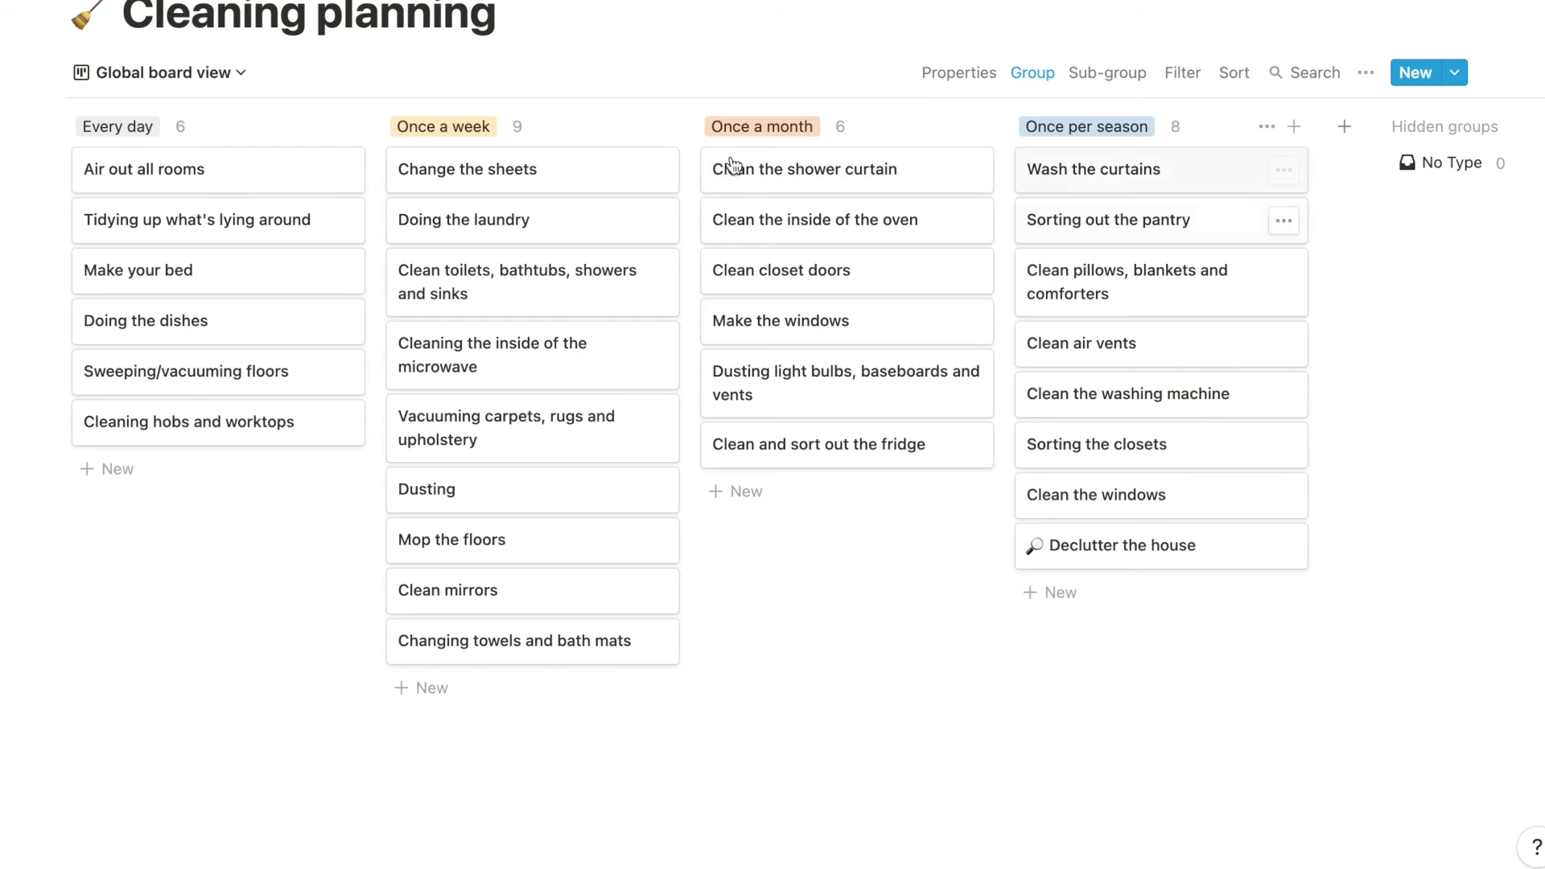
pyautogui.click(192, 82)
pyautogui.click(167, 198)
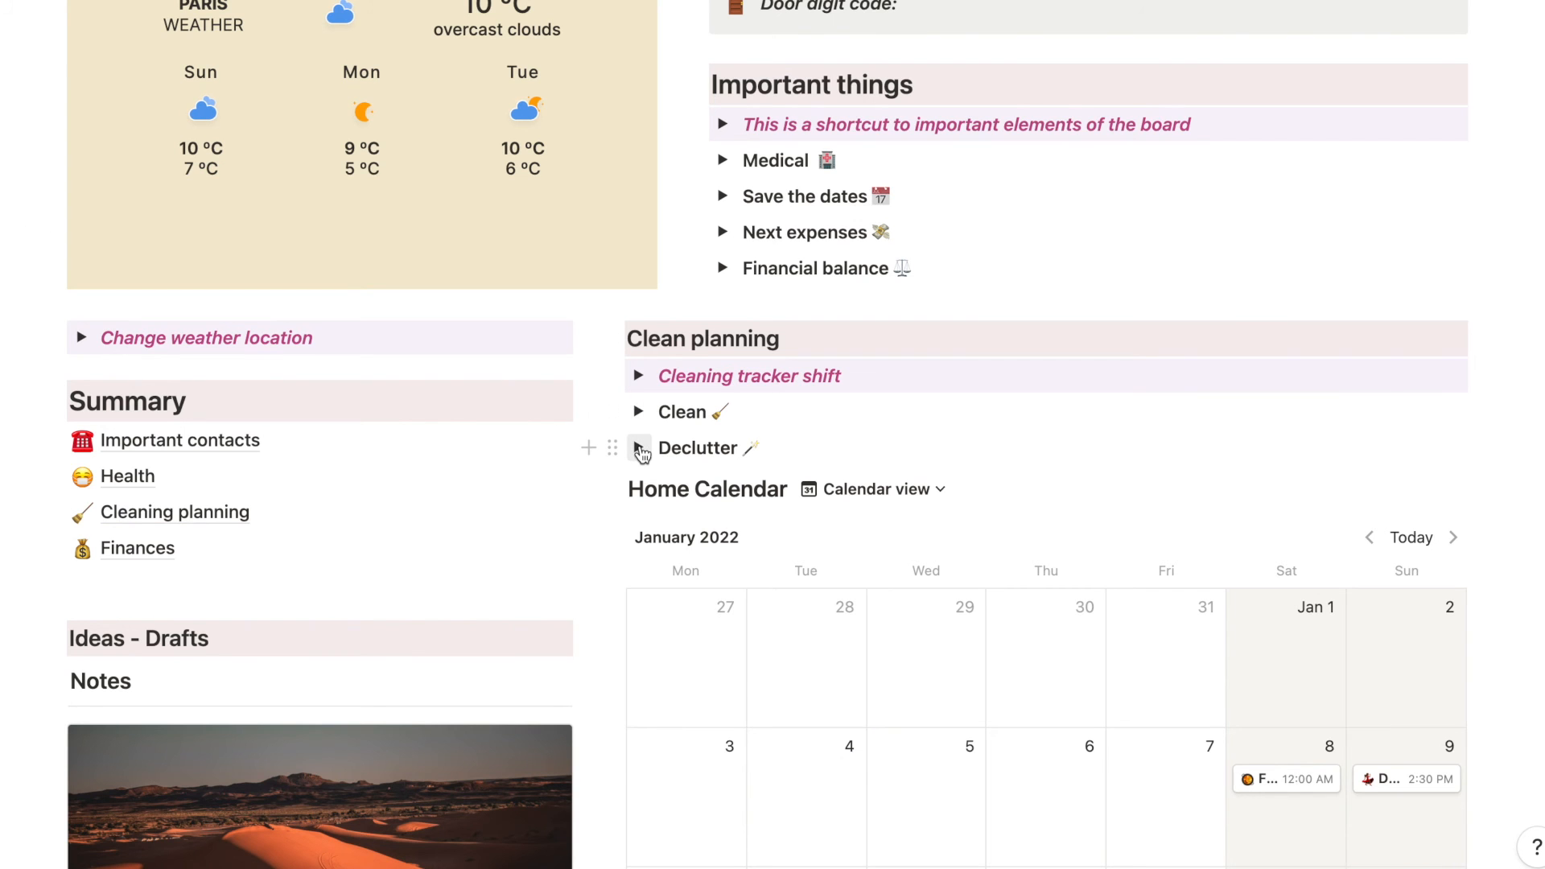
# - Expand the Declutter section under Clean planning and review the Declutter database's tasks for all rooms
pyautogui.click(638, 447)
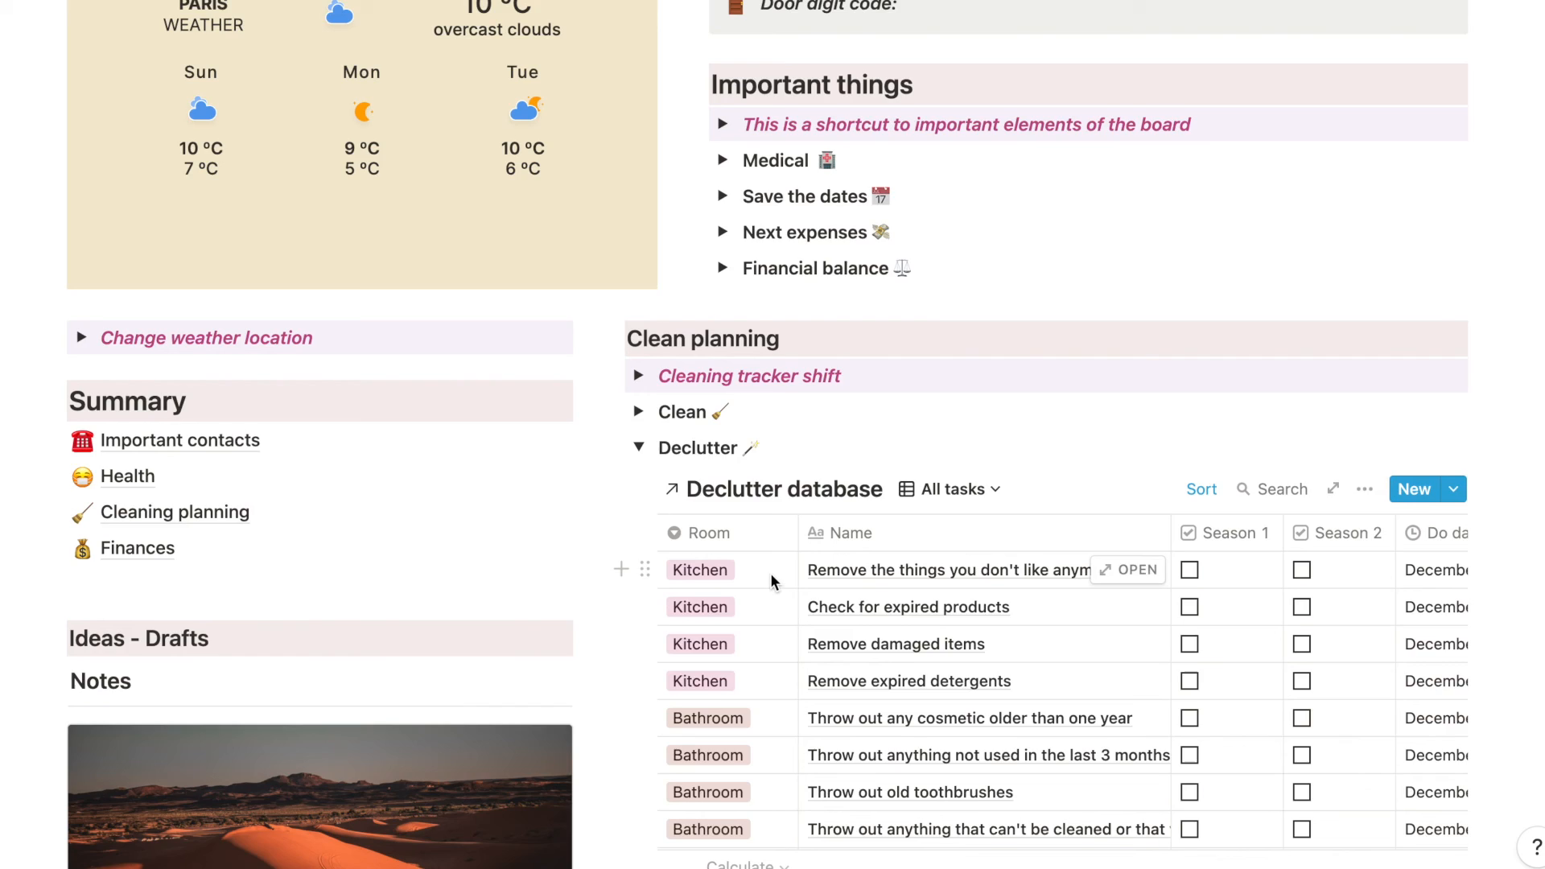
pyautogui.scroll(-3, 770, 573)
pyautogui.scroll(-5, 770, 574)
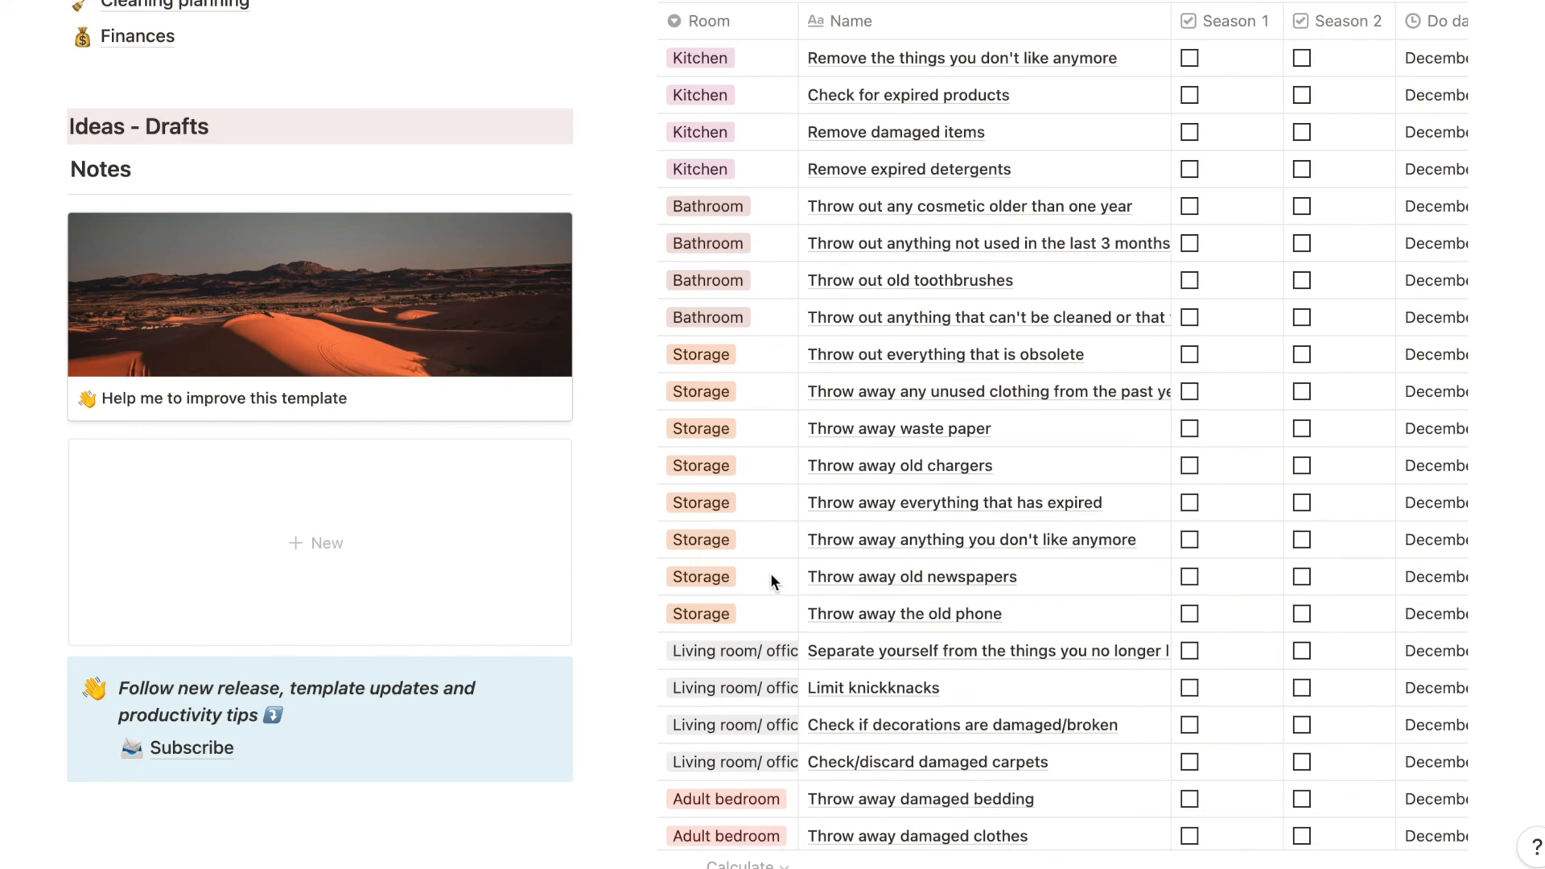
pyautogui.scroll(-4, 770, 573)
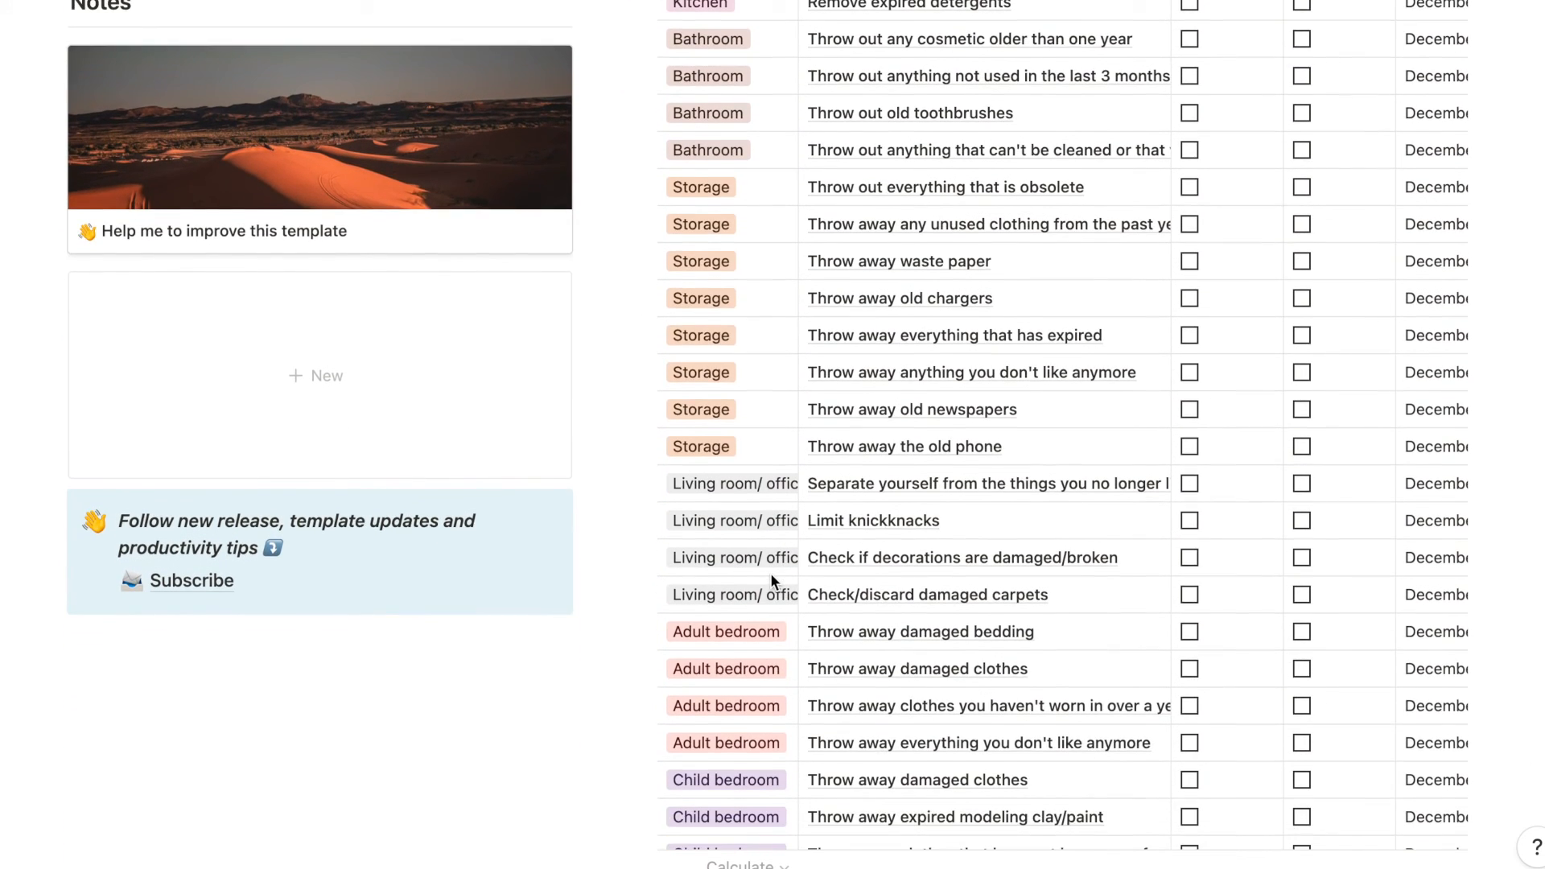
pyautogui.scroll(-1, 770, 573)
pyautogui.scroll(6, 770, 573)
# - Browse the Declutter database's room views, starting with Kitchen and Bathroom and ending on Adult bedroom
pyautogui.click(952, 106)
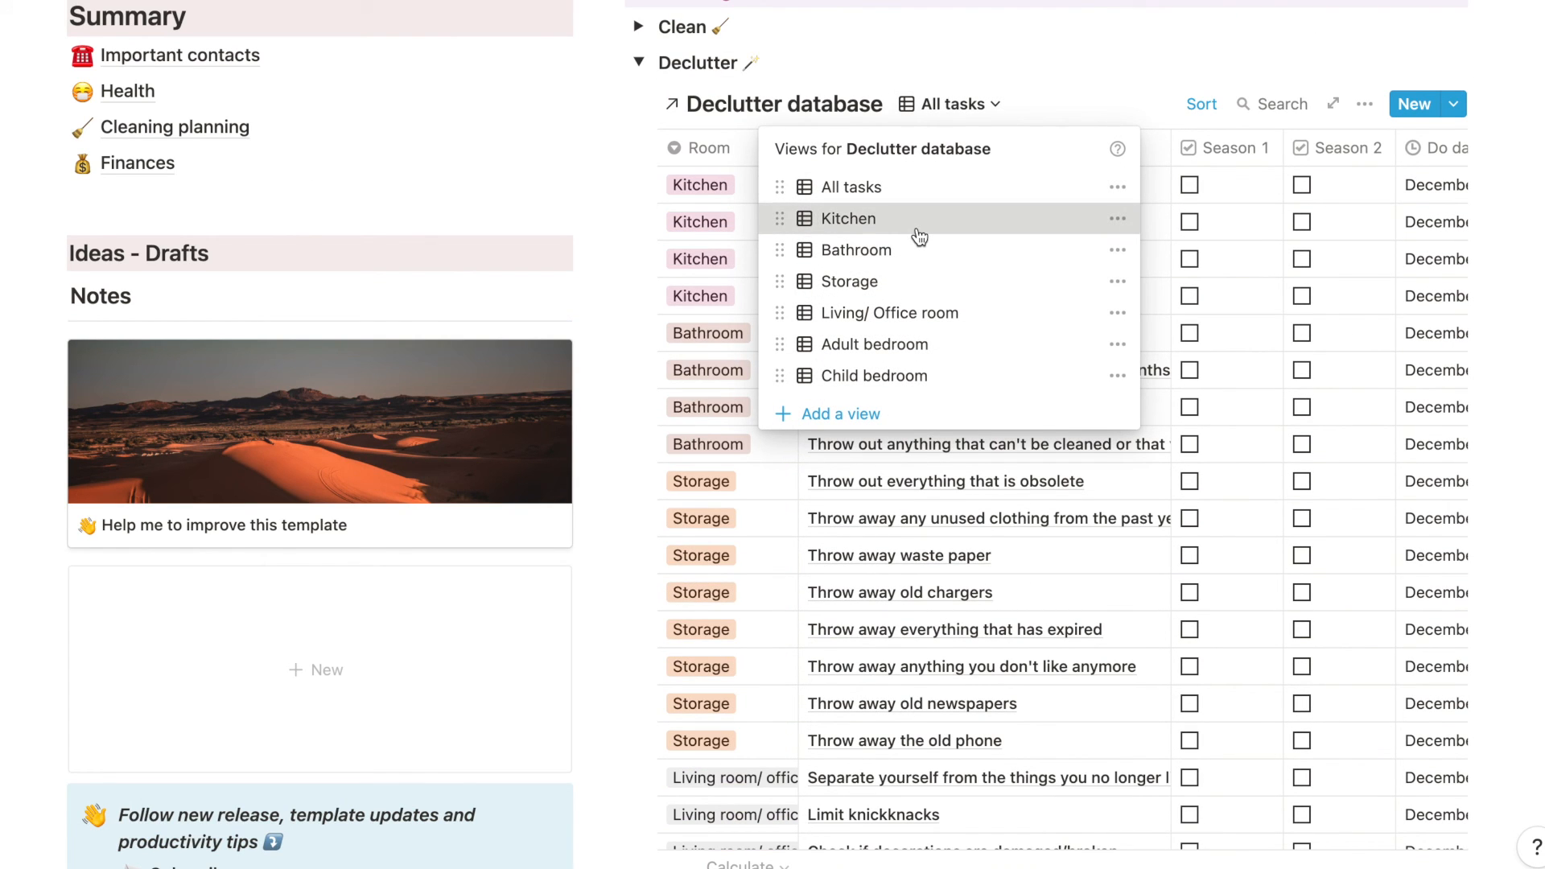
pyautogui.click(918, 230)
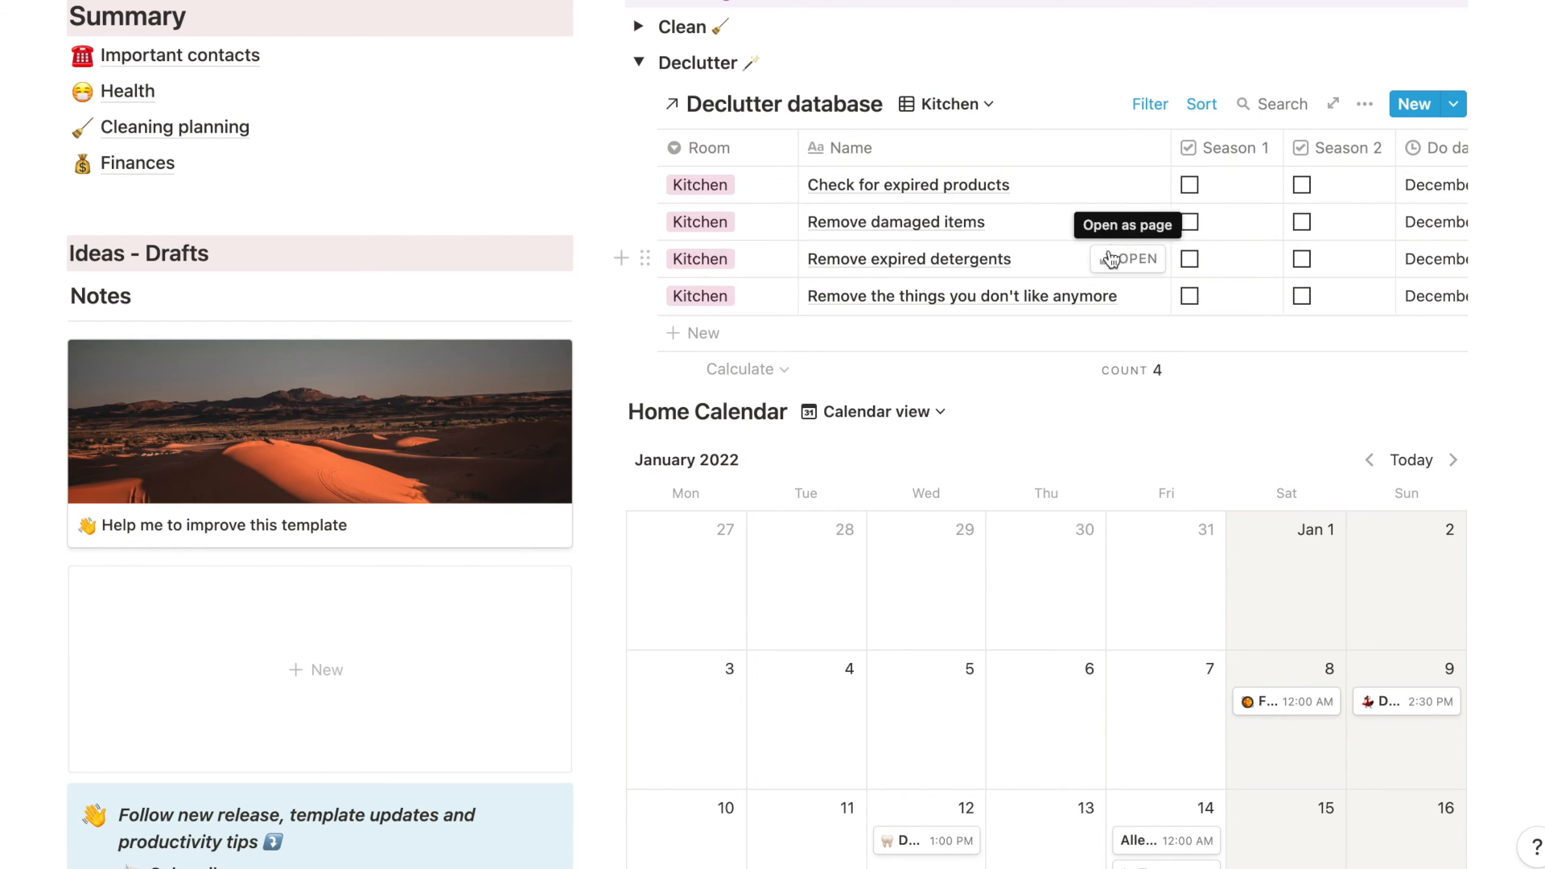
pyautogui.click(956, 103)
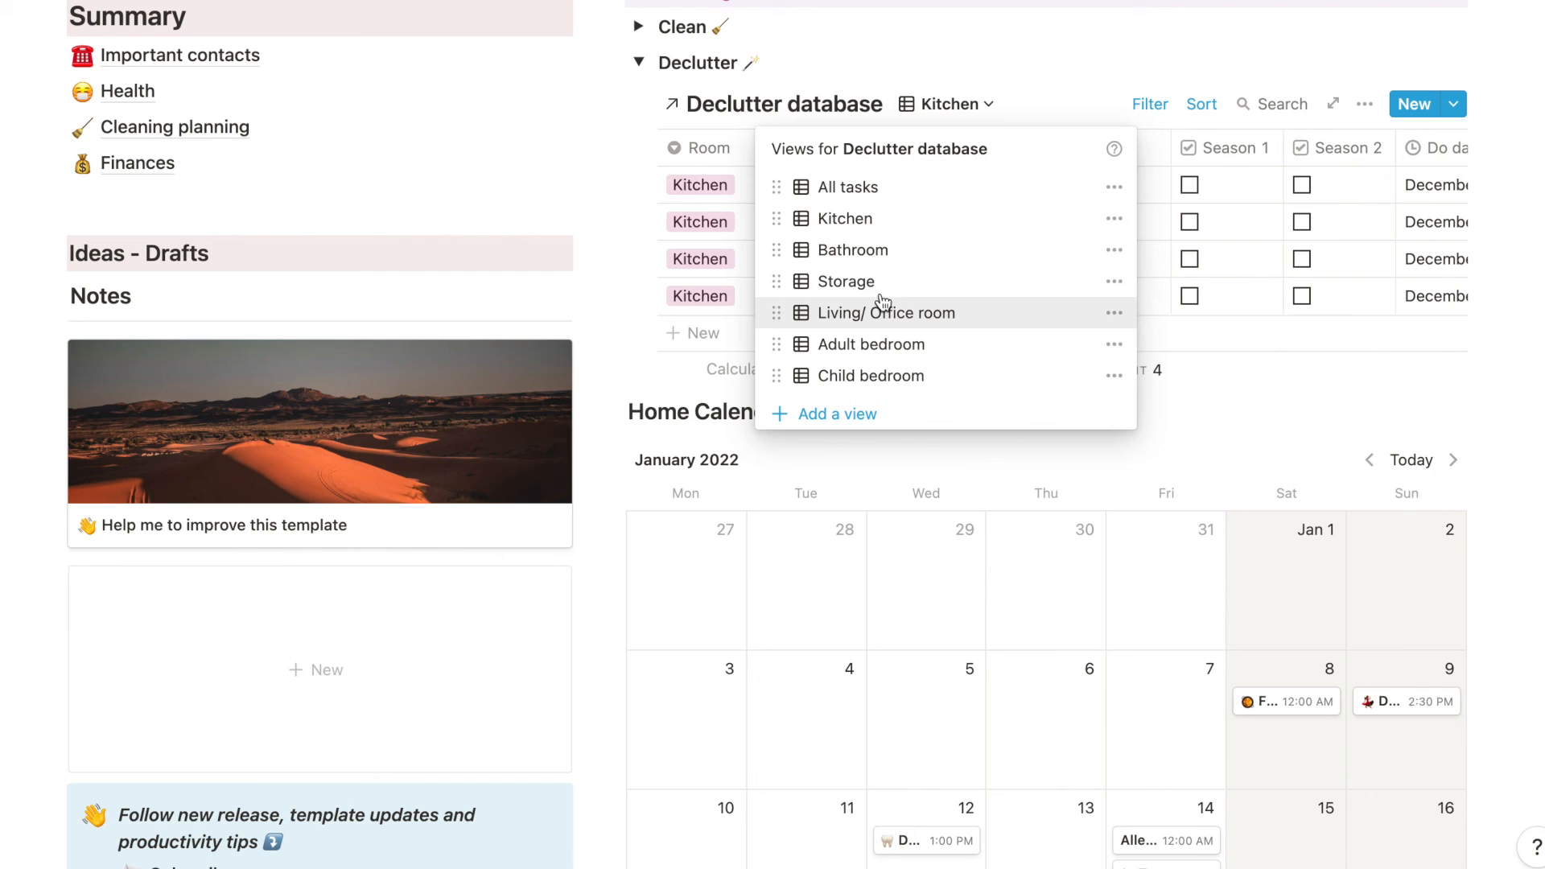
pyautogui.click(869, 251)
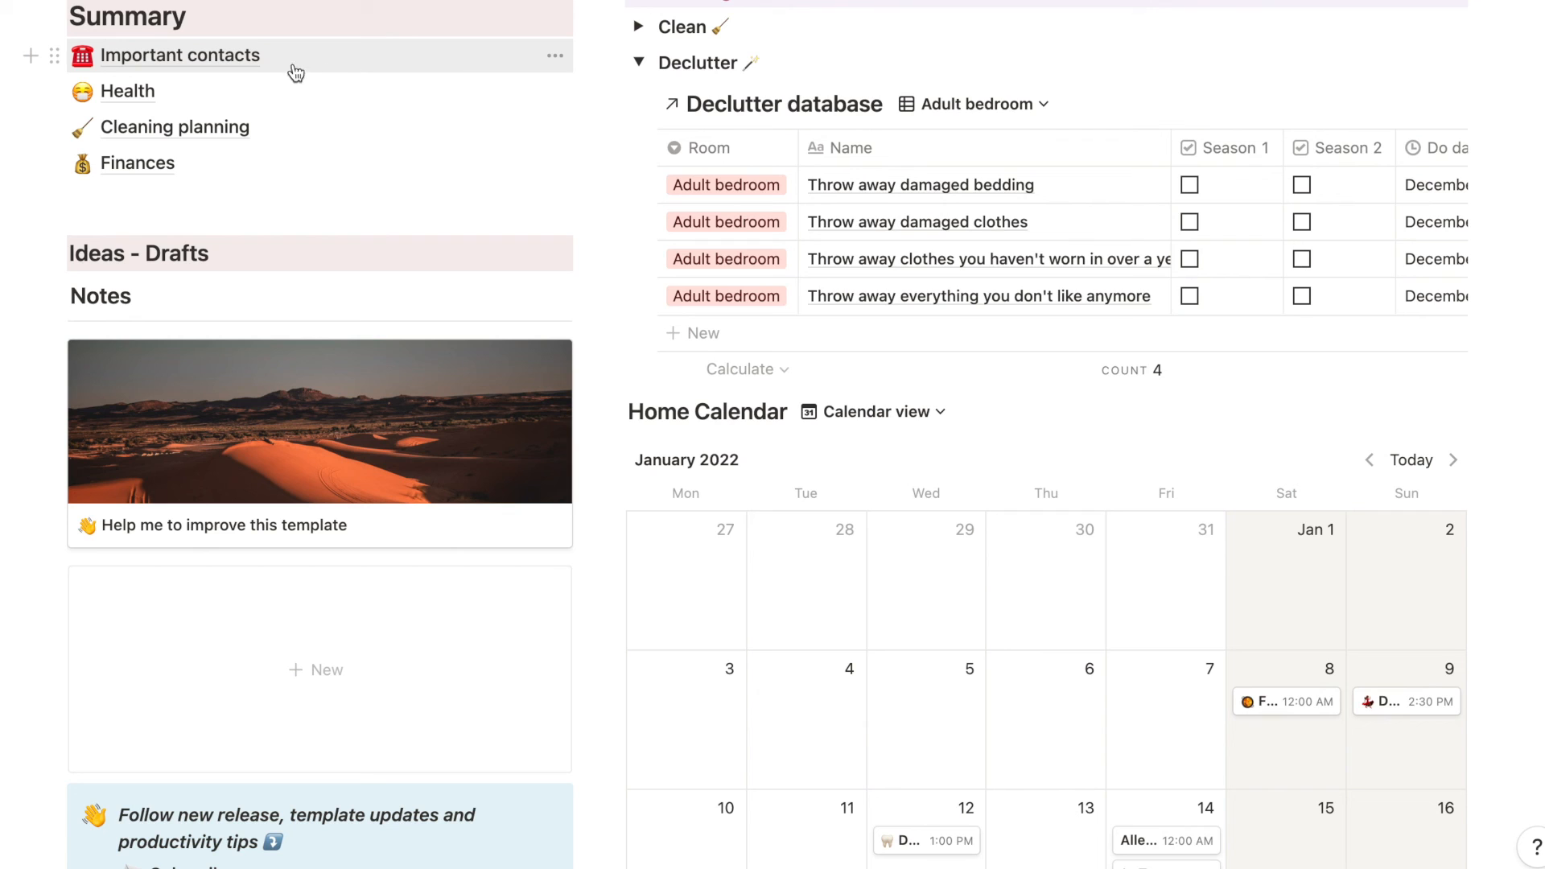
# - Open the Finances page from the Summary and review the Balance table and the instructions for creating new monthly incomes
pyautogui.click(172, 164)
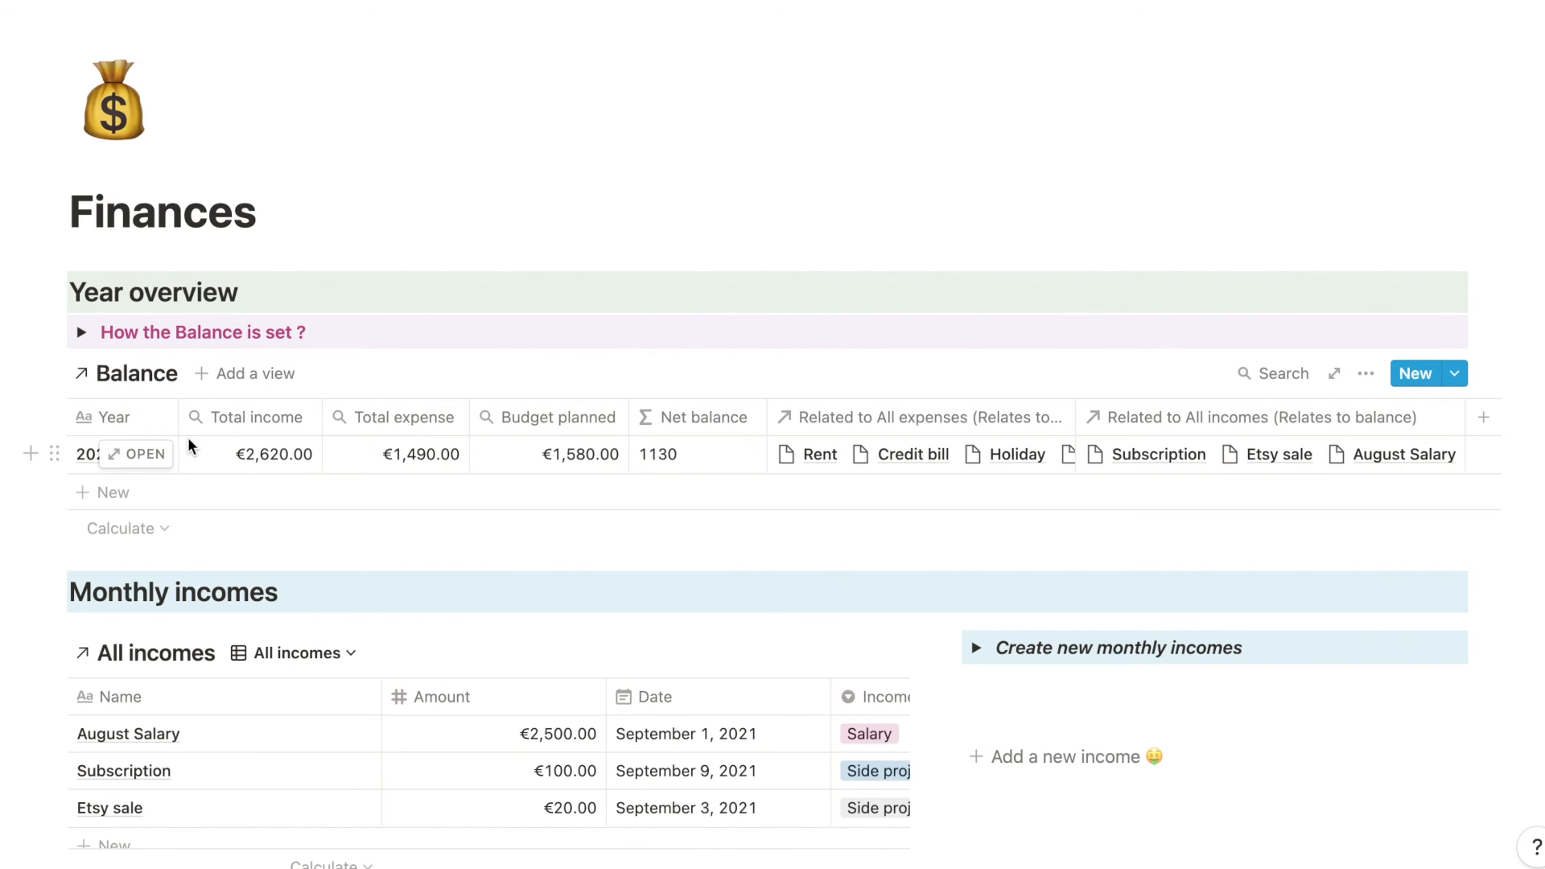
pyautogui.click(1049, 454)
pyautogui.press('Escape')
pyautogui.scroll(-5, 483, 553)
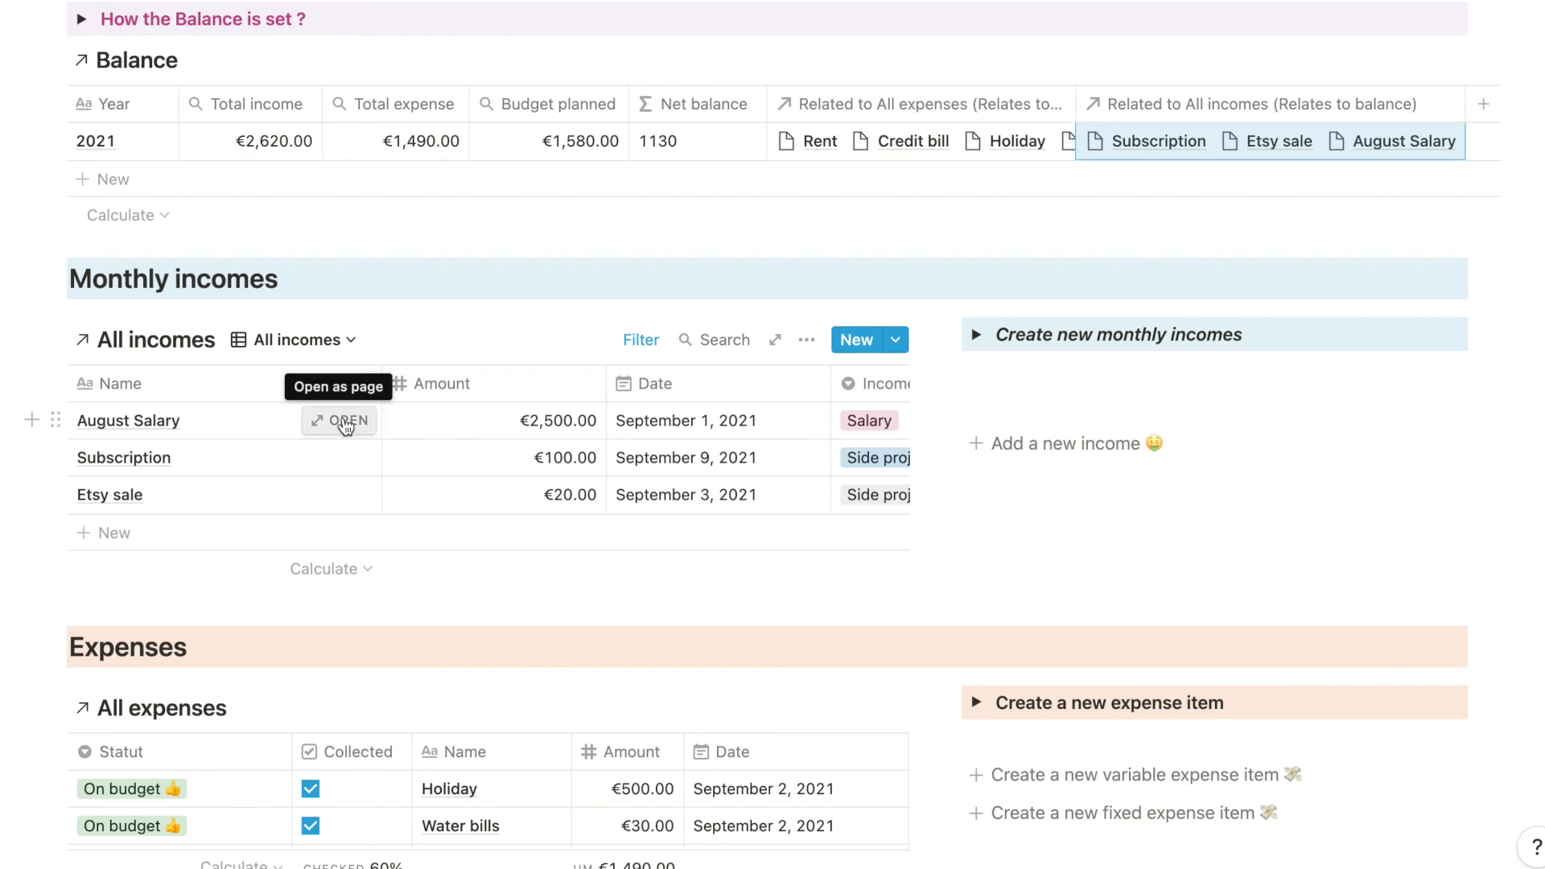
pyautogui.click(977, 335)
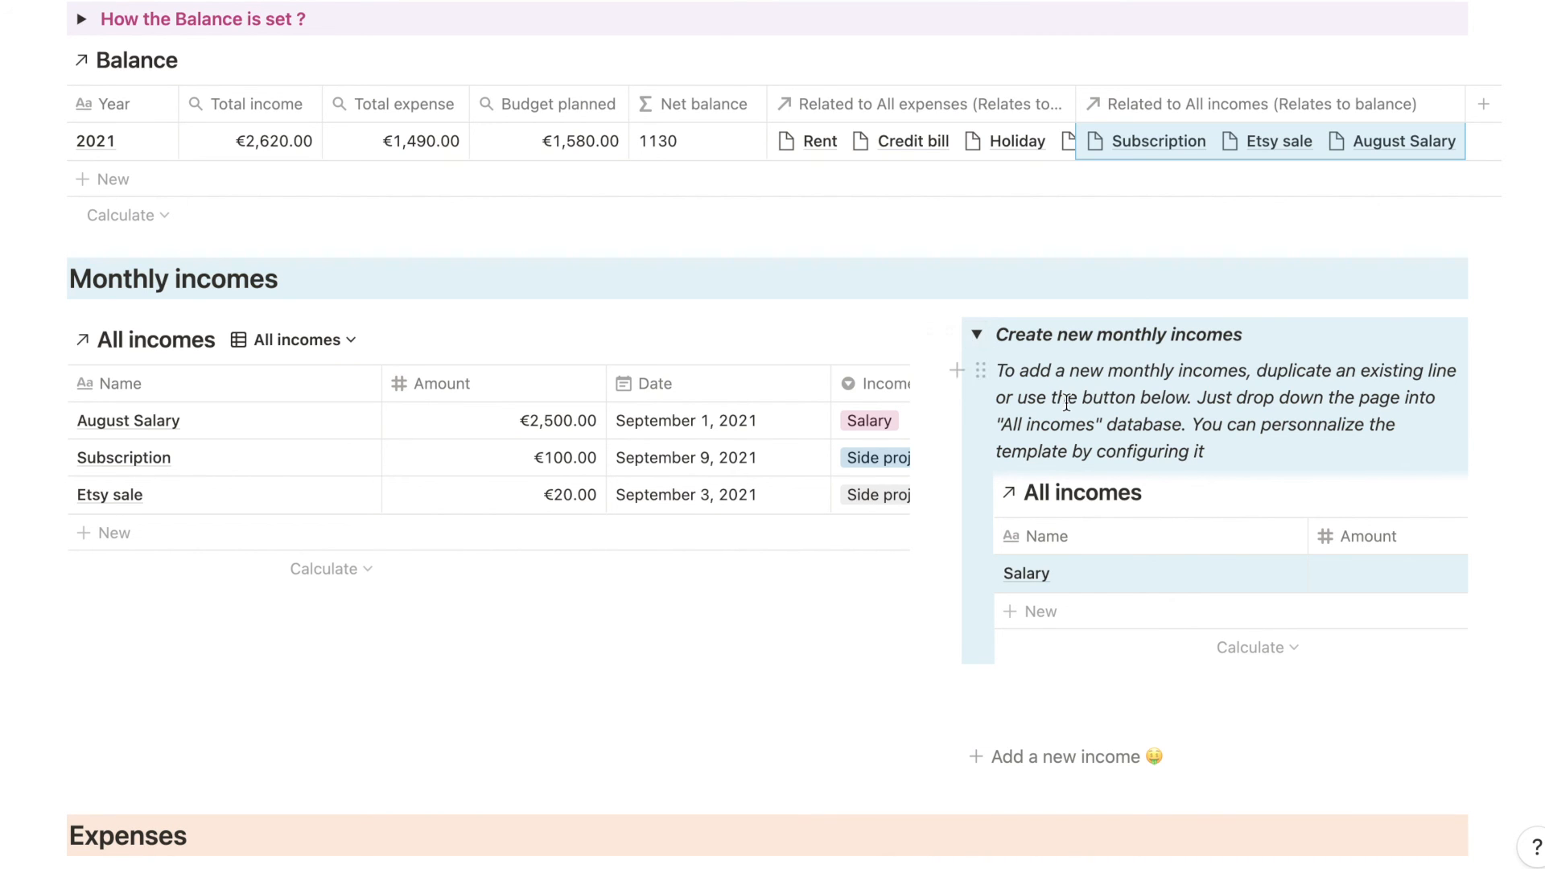
pyautogui.scroll(-5, 1119, 354)
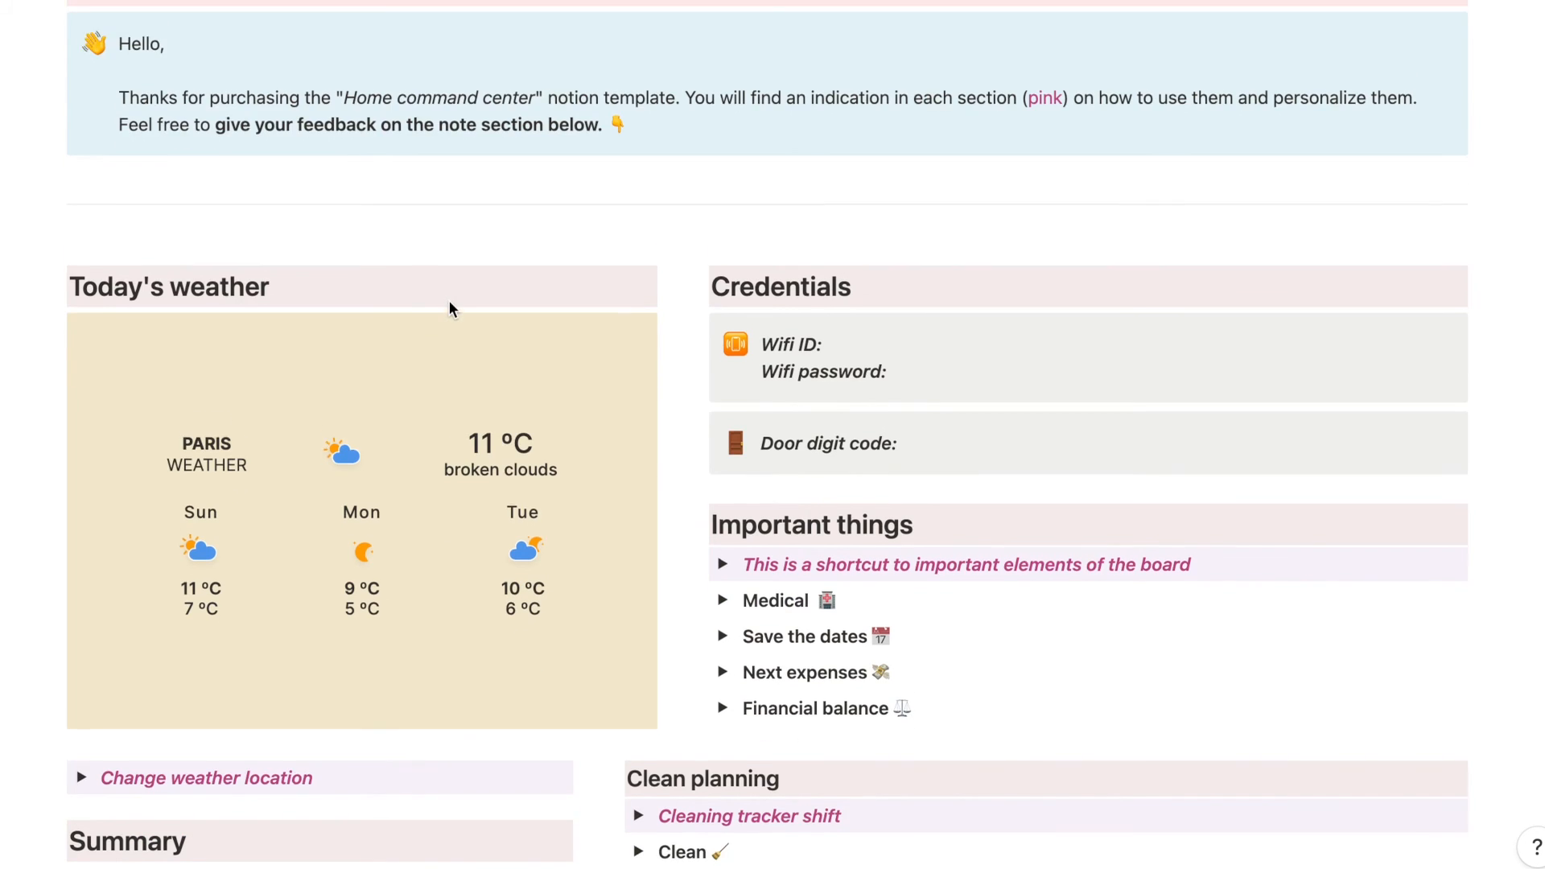
# - Open the "Help me to improve this template" note under Ideas - Drafts, read through its feedback form and close it
pyautogui.scroll(-3, 449, 309)
pyautogui.scroll(-5, 449, 309)
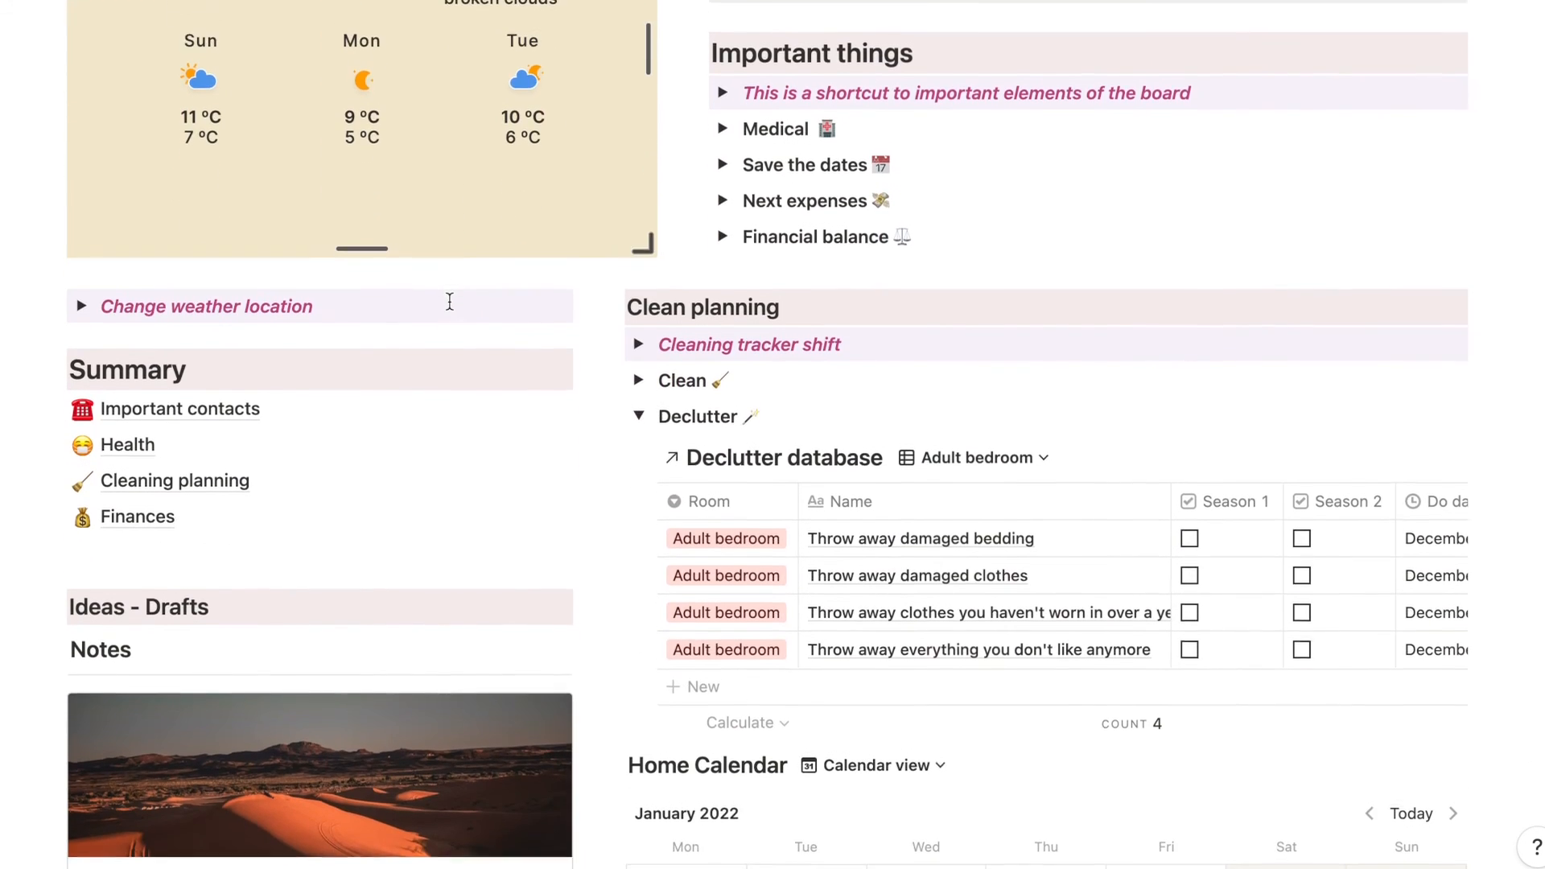
pyautogui.scroll(-3, 451, 311)
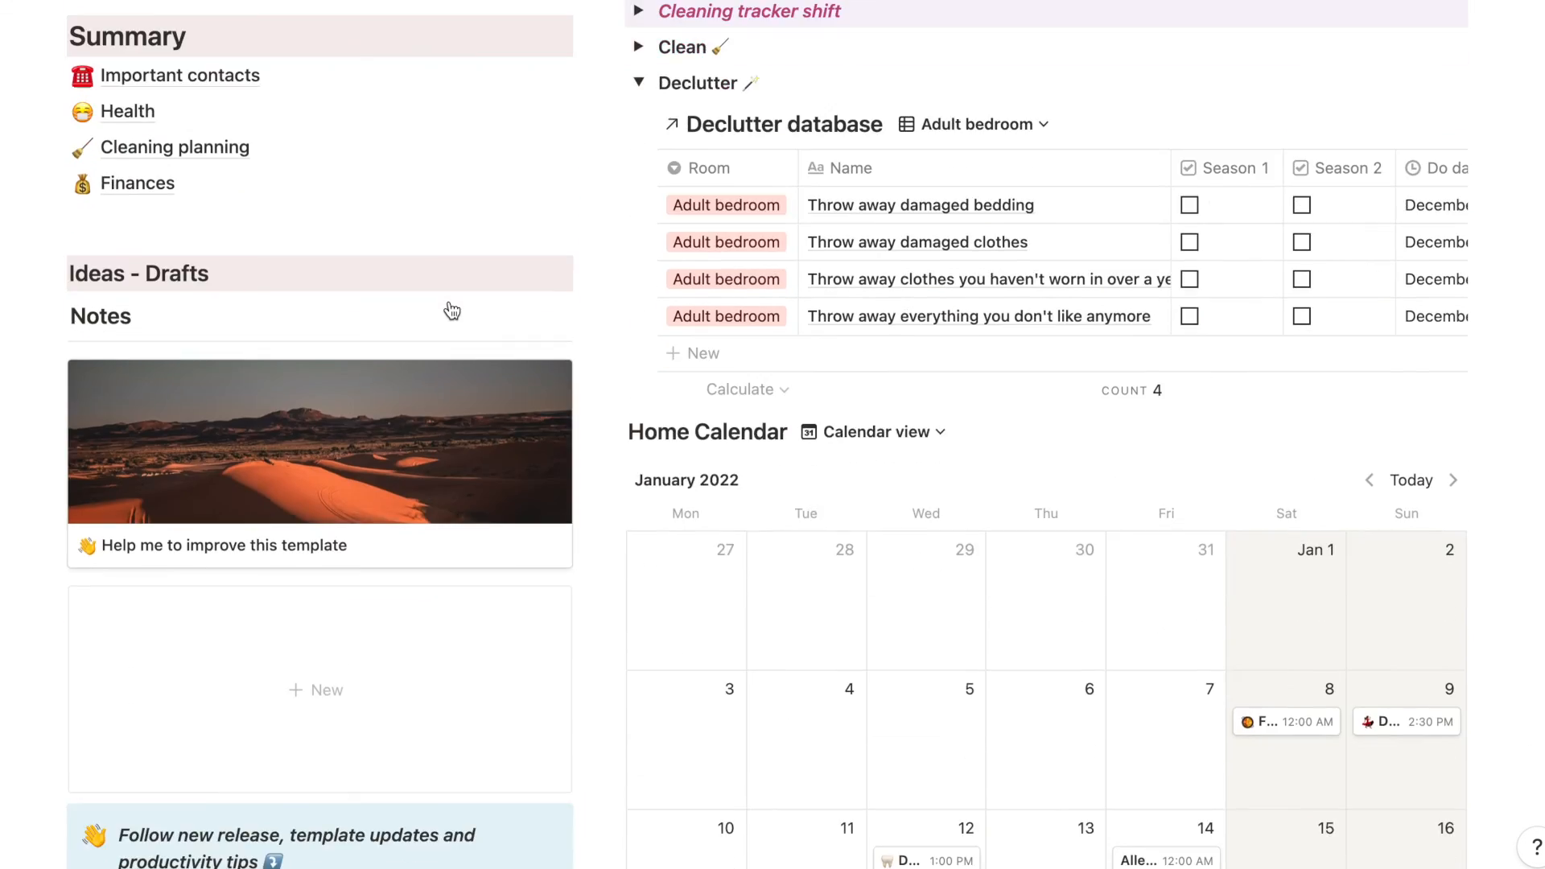
pyautogui.scroll(-2, 452, 311)
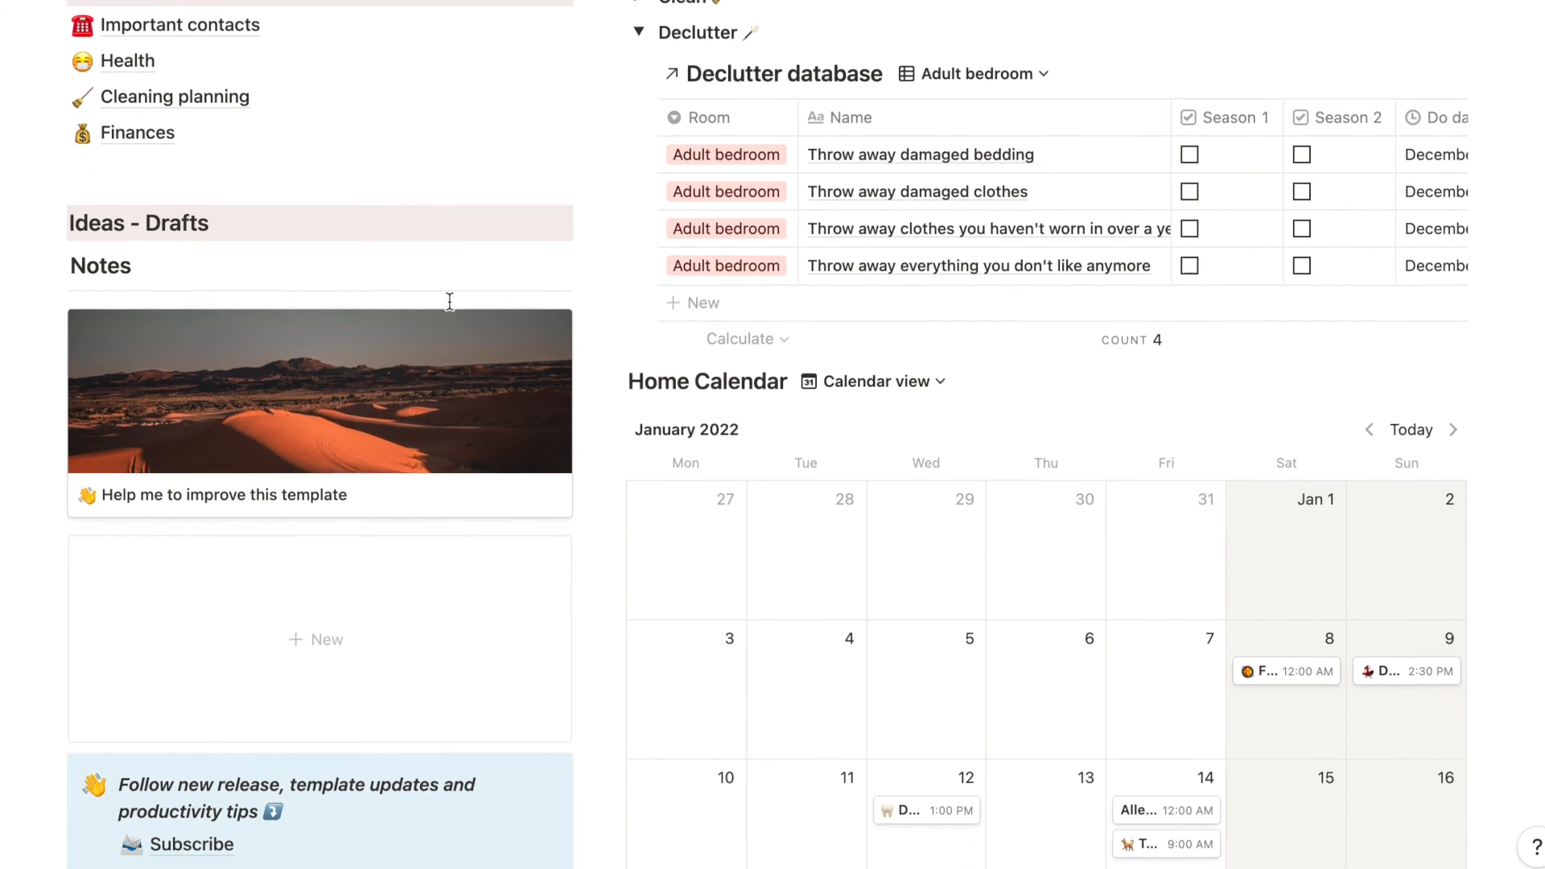
pyautogui.scroll(-3, 451, 311)
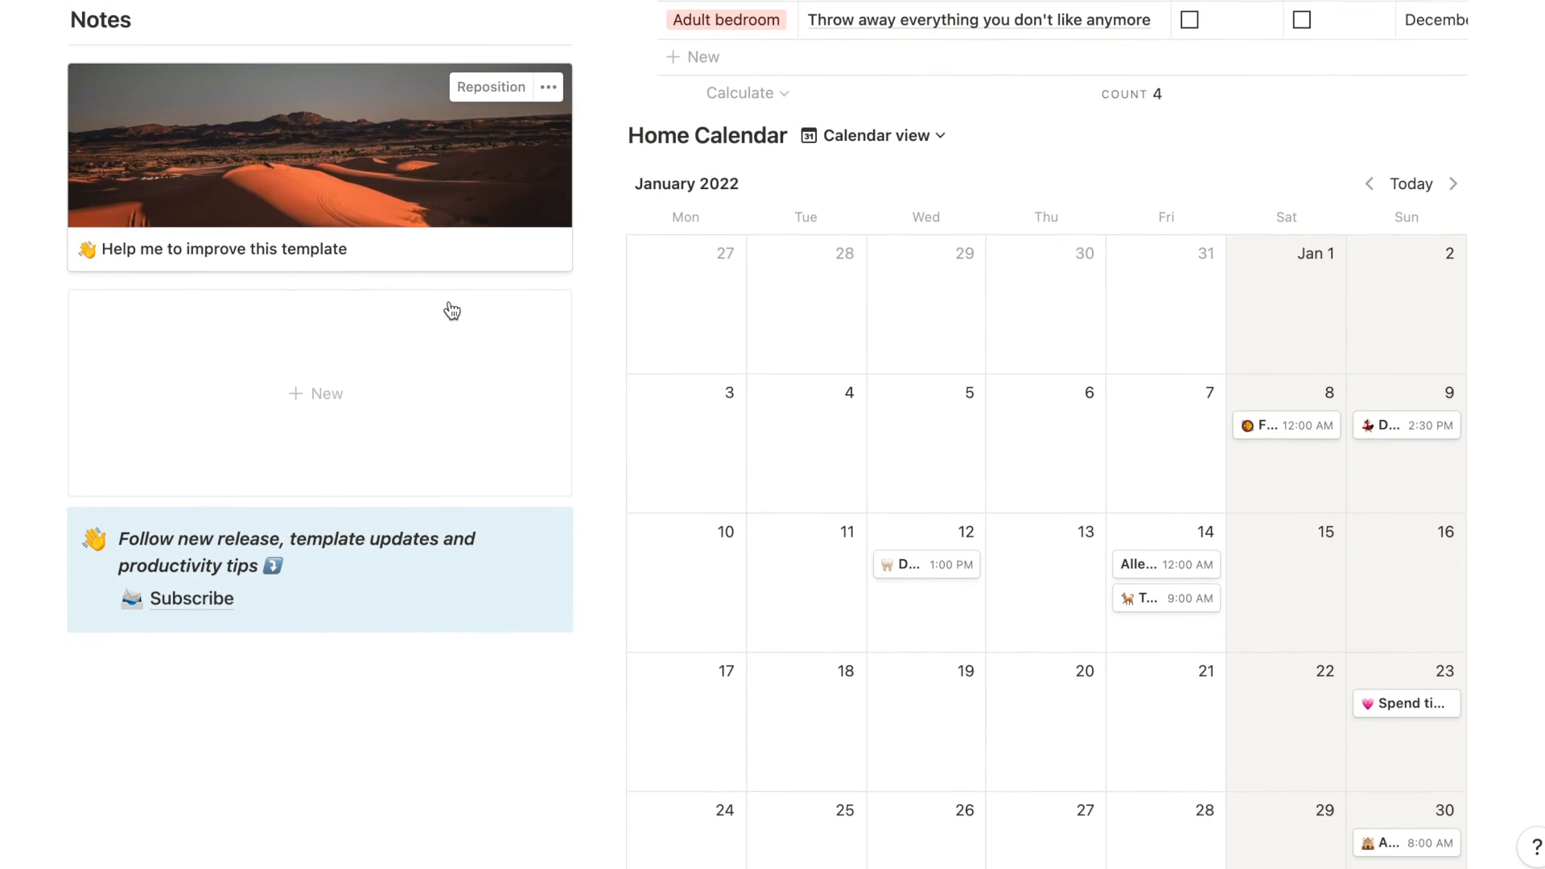
pyautogui.scroll(-2, 452, 311)
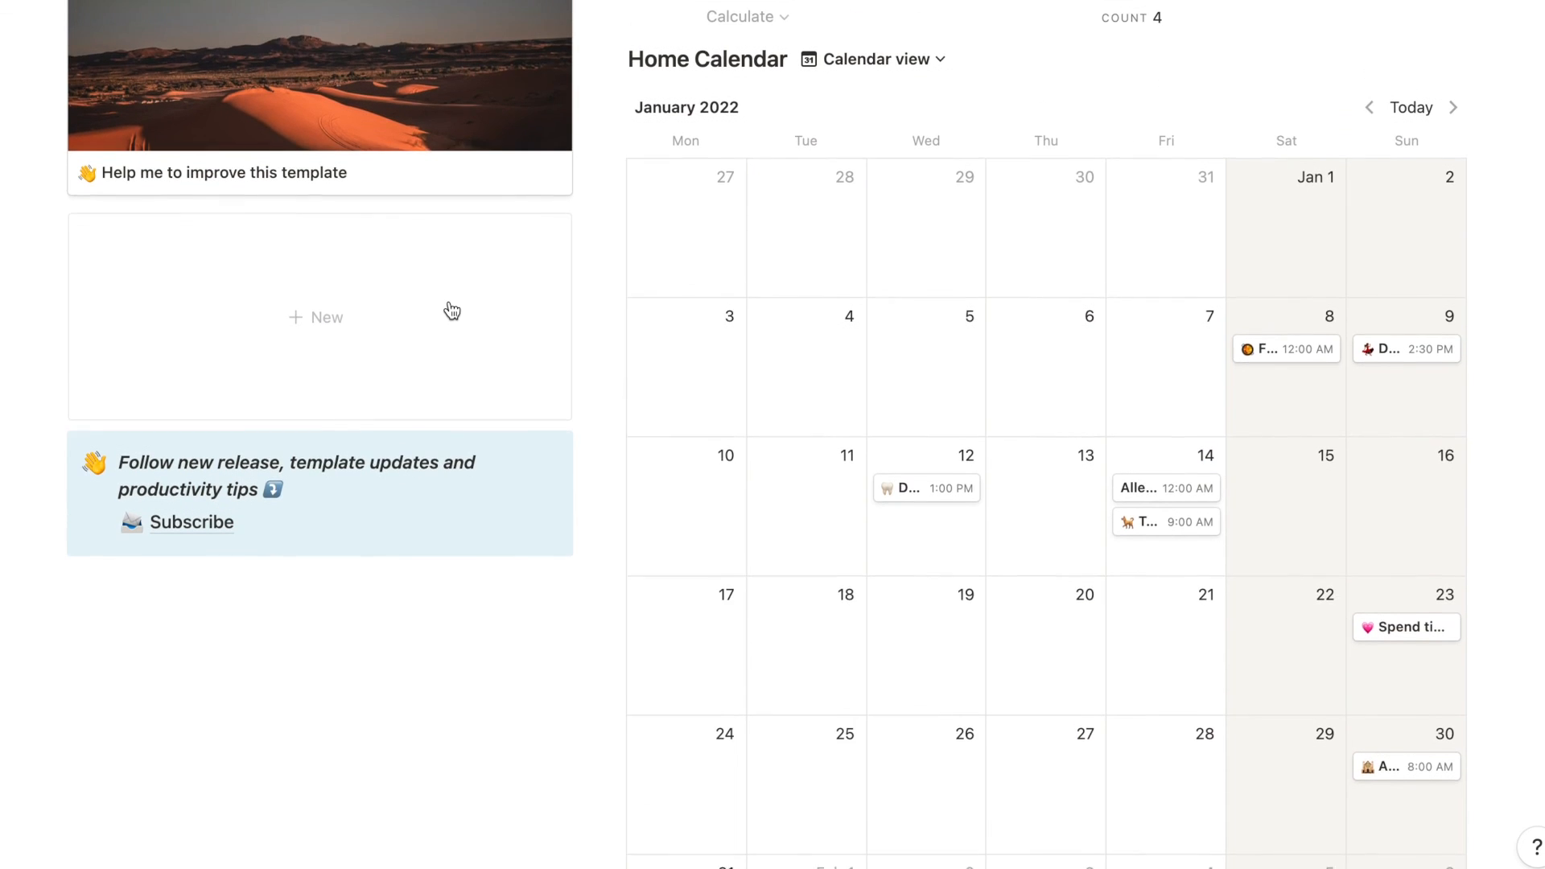
pyautogui.click(447, 139)
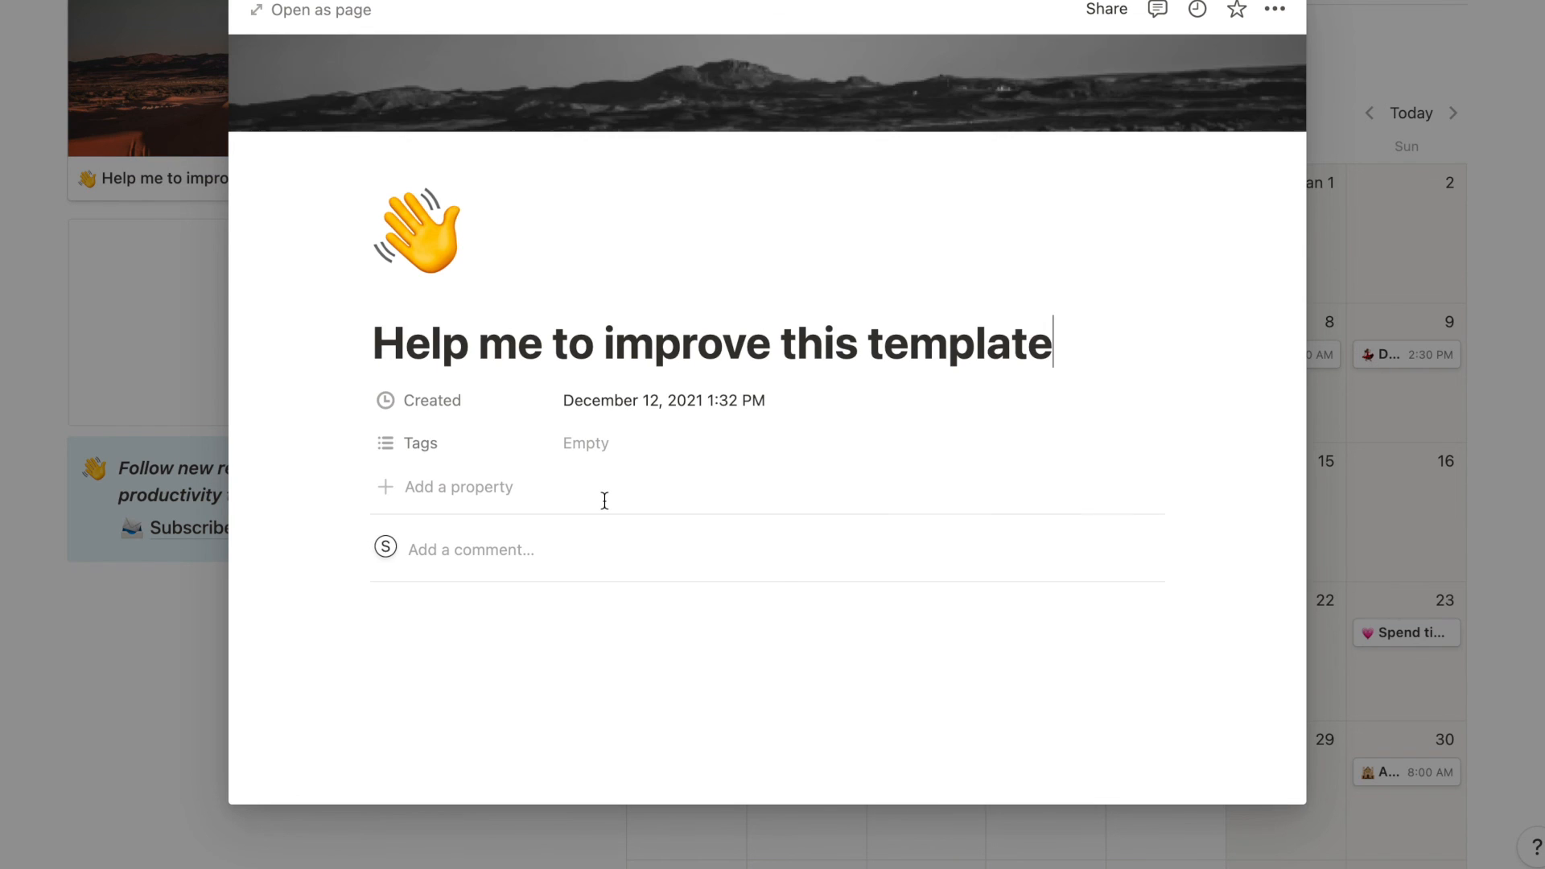
pyautogui.scroll(-5, 604, 500)
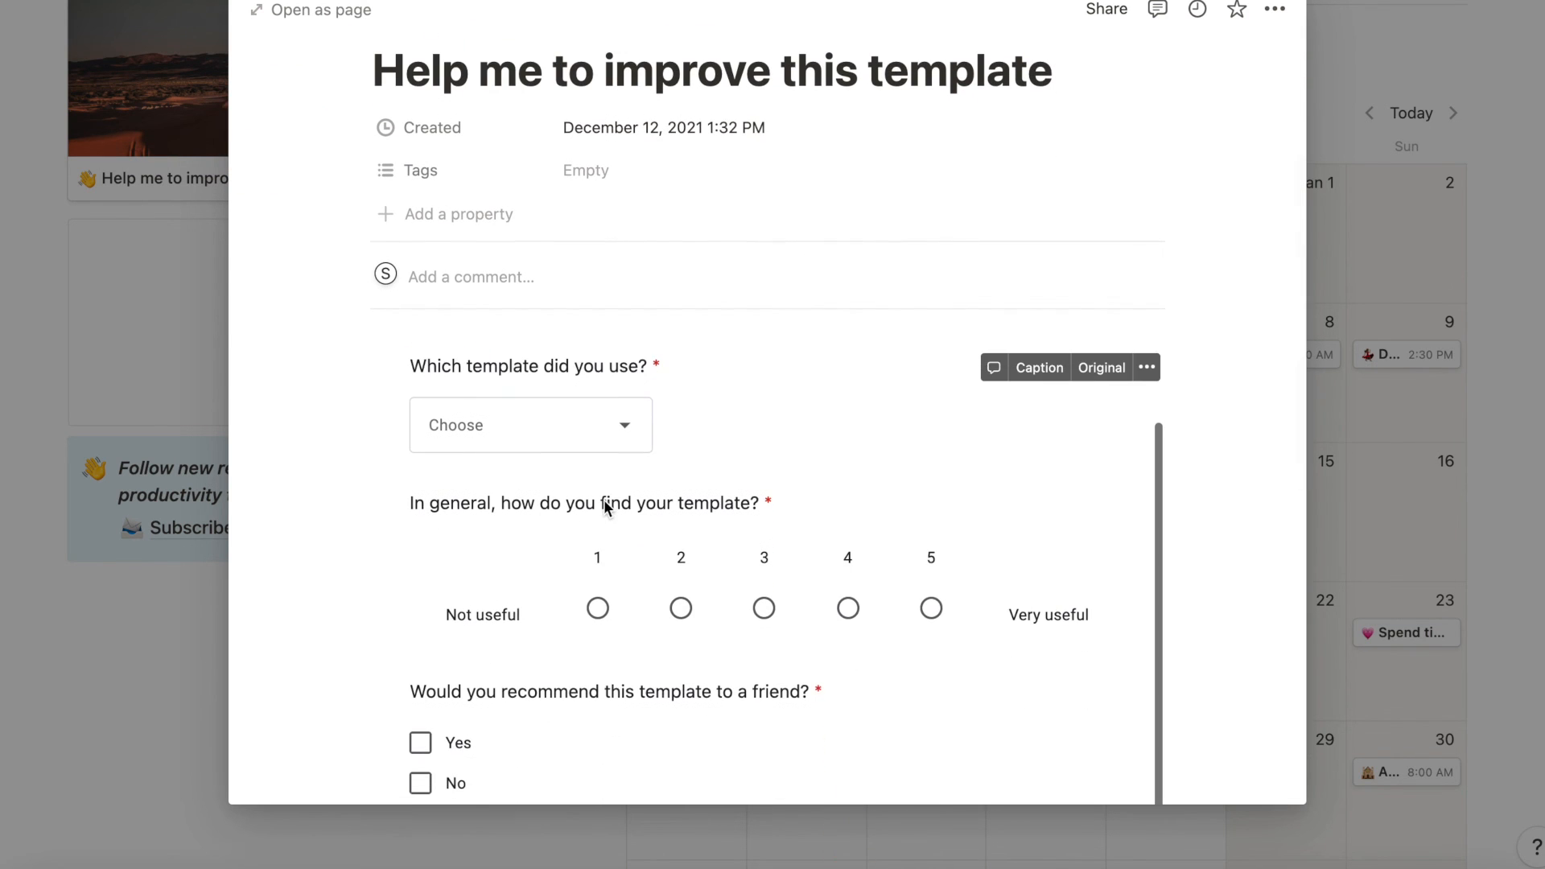
pyautogui.scroll(-5, 604, 499)
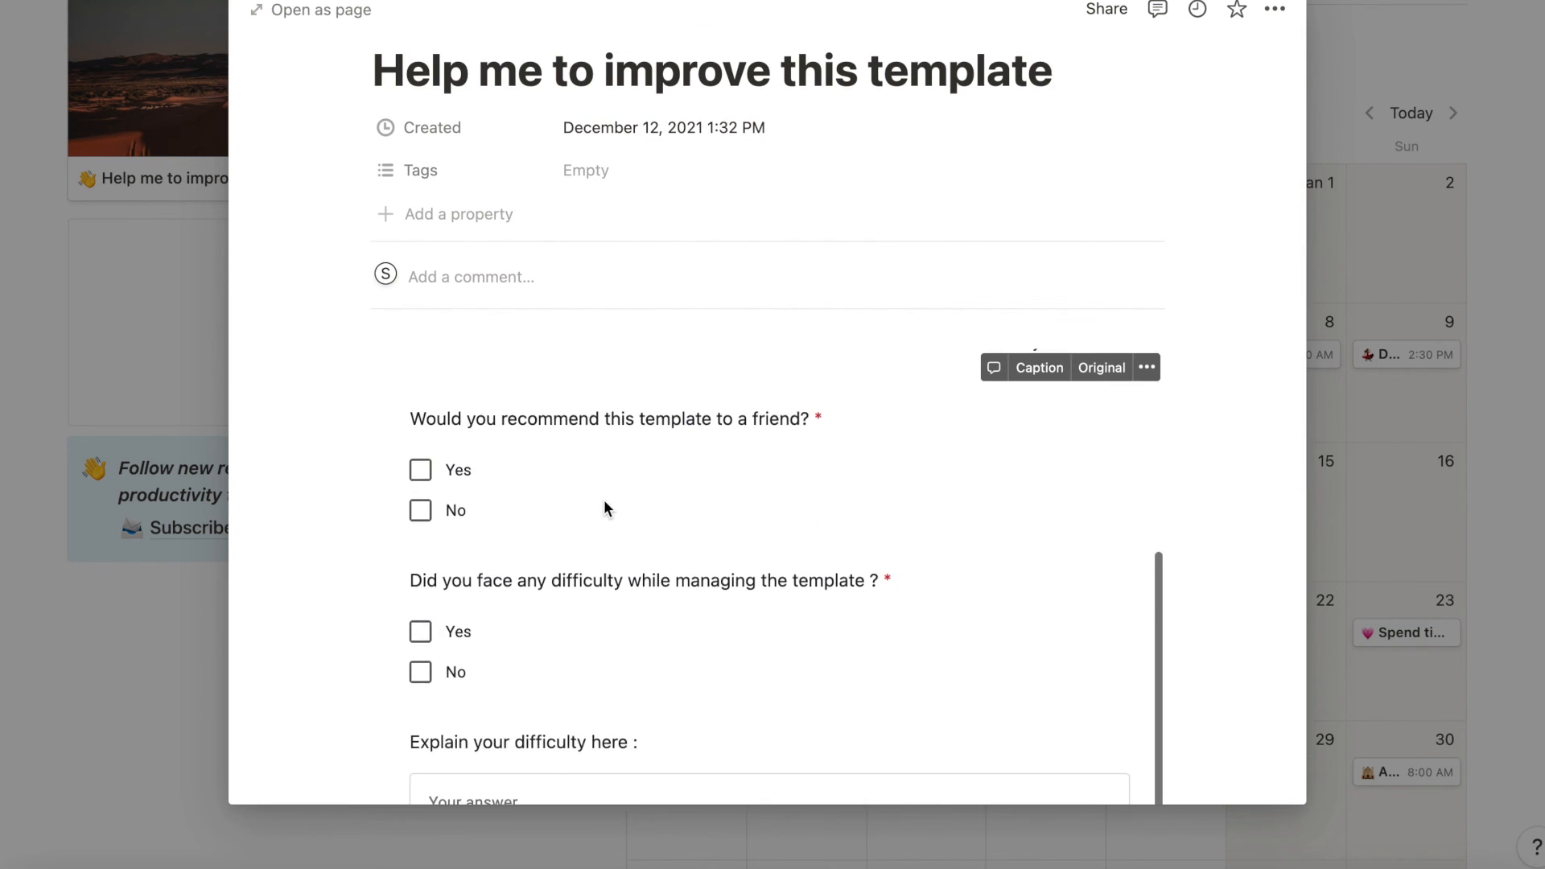
pyautogui.scroll(-5, 603, 499)
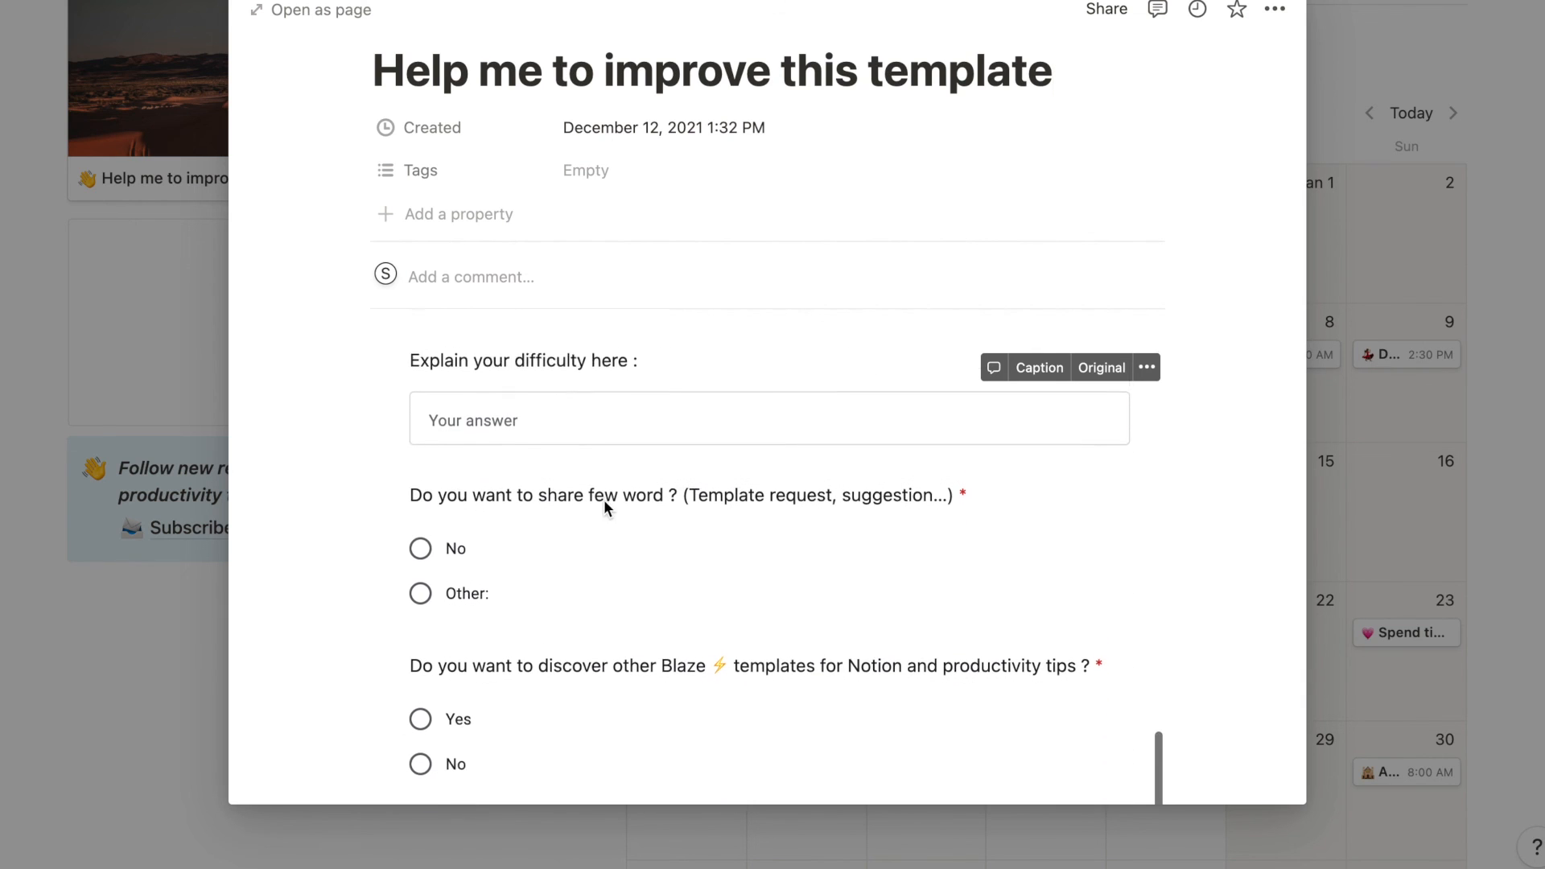
pyautogui.click(168, 693)
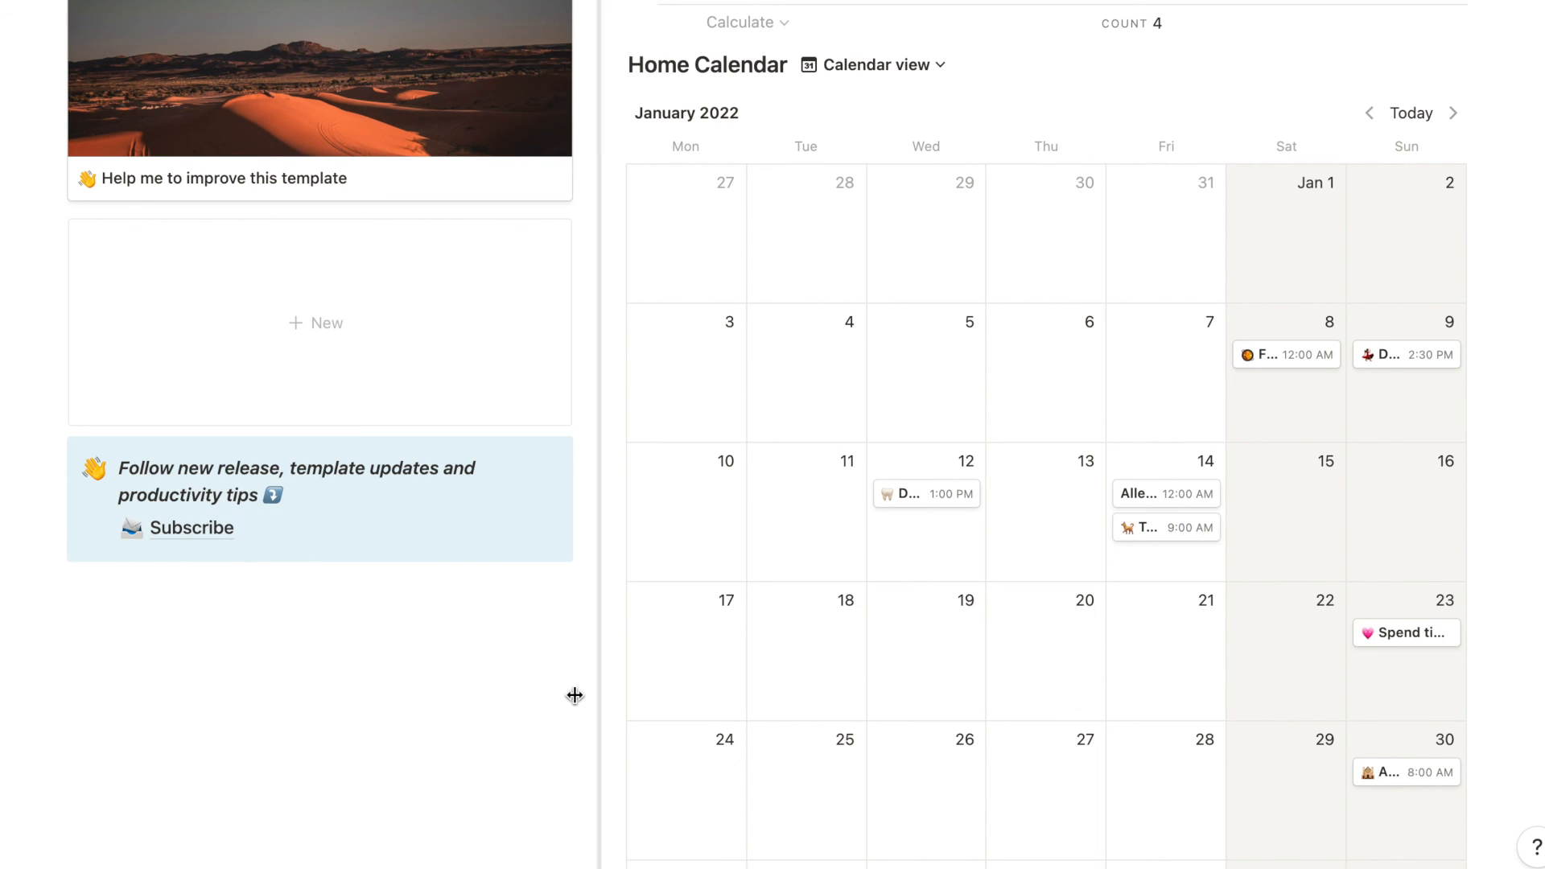
pyautogui.scroll(-3, 574, 696)
pyautogui.scroll(8, 574, 695)
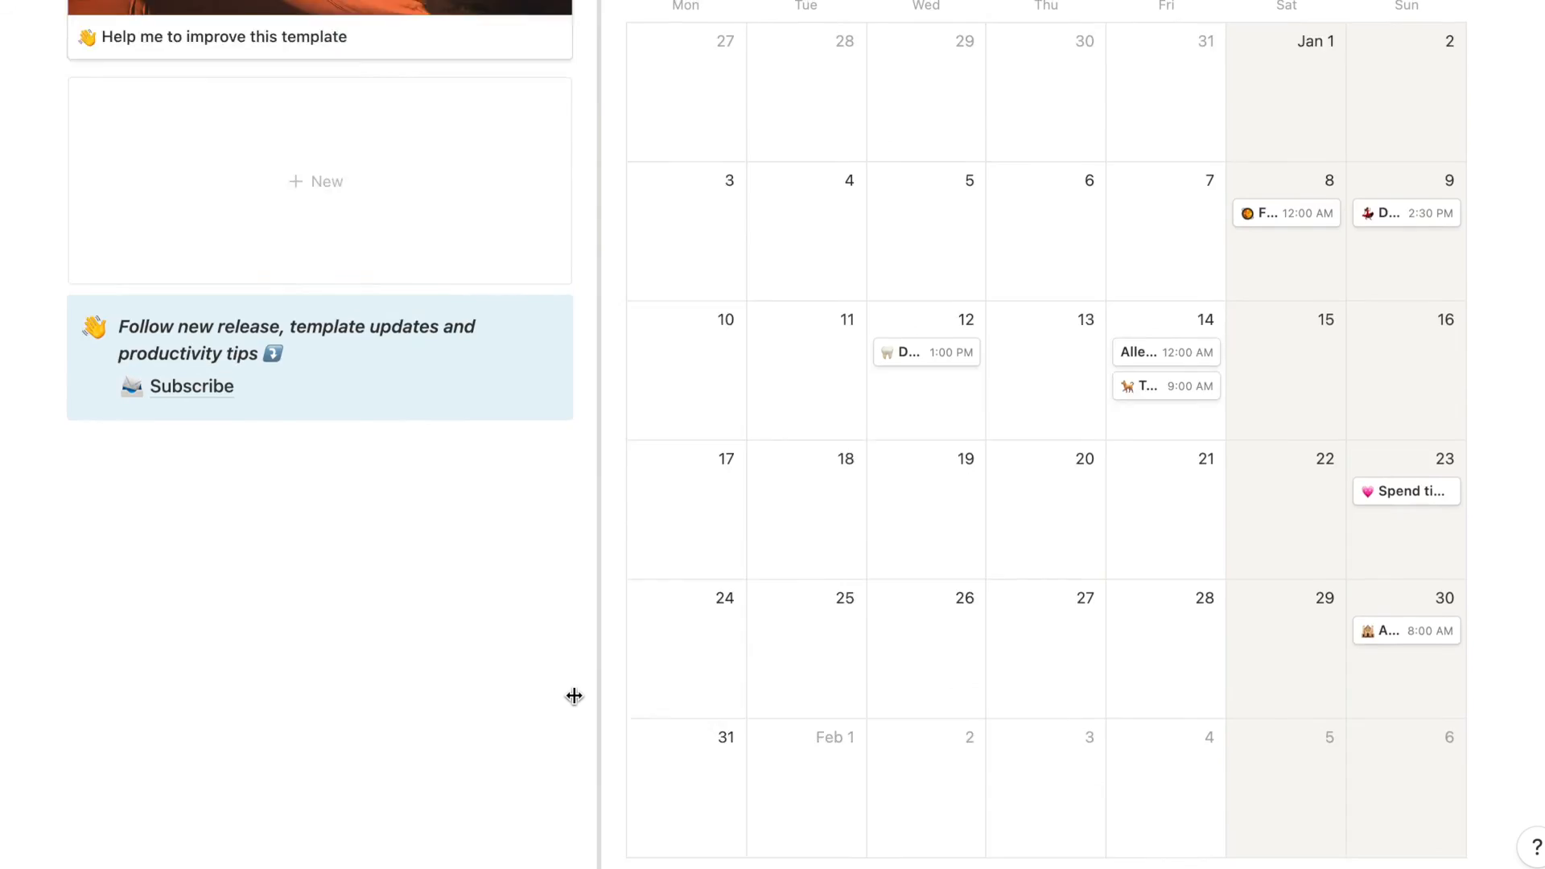
pyautogui.scroll(10, 574, 696)
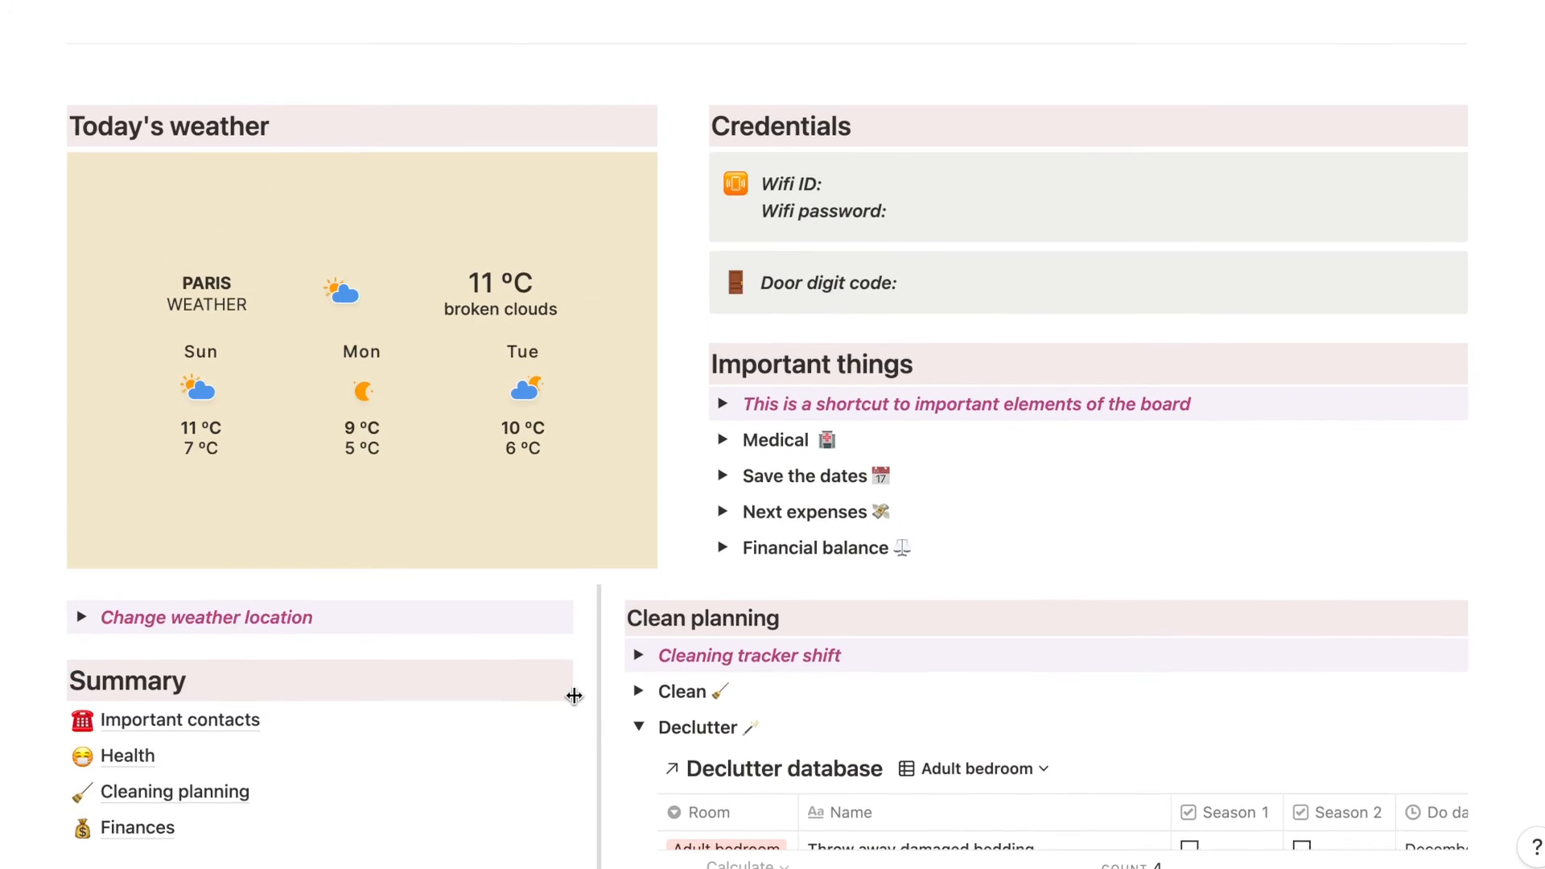